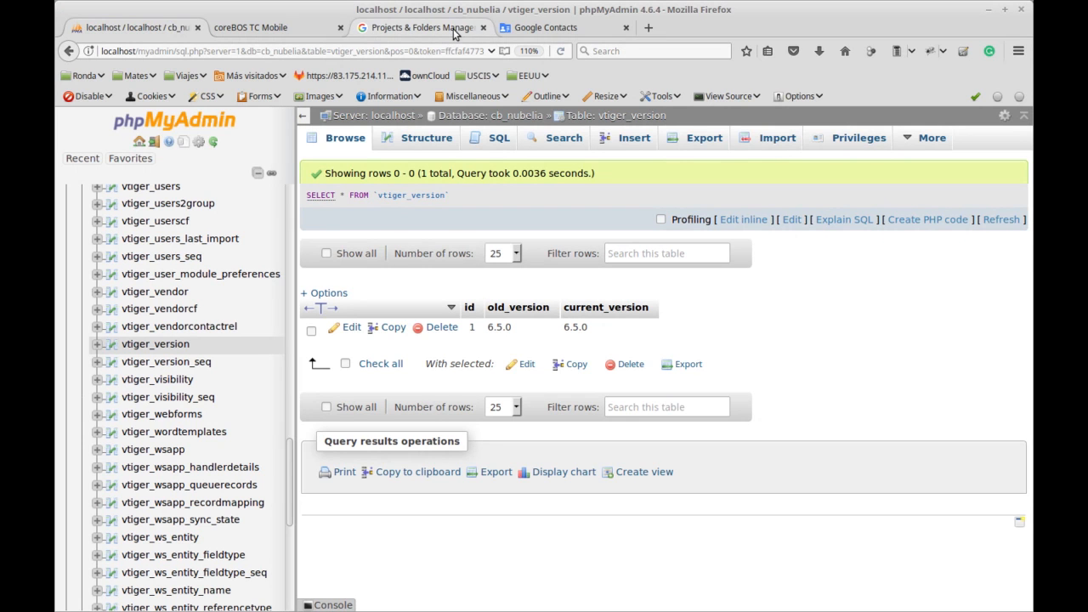
Switch to the Google APIs Manage Resources page and create a new project named coreBOSGCTest.
left_click(455, 30)
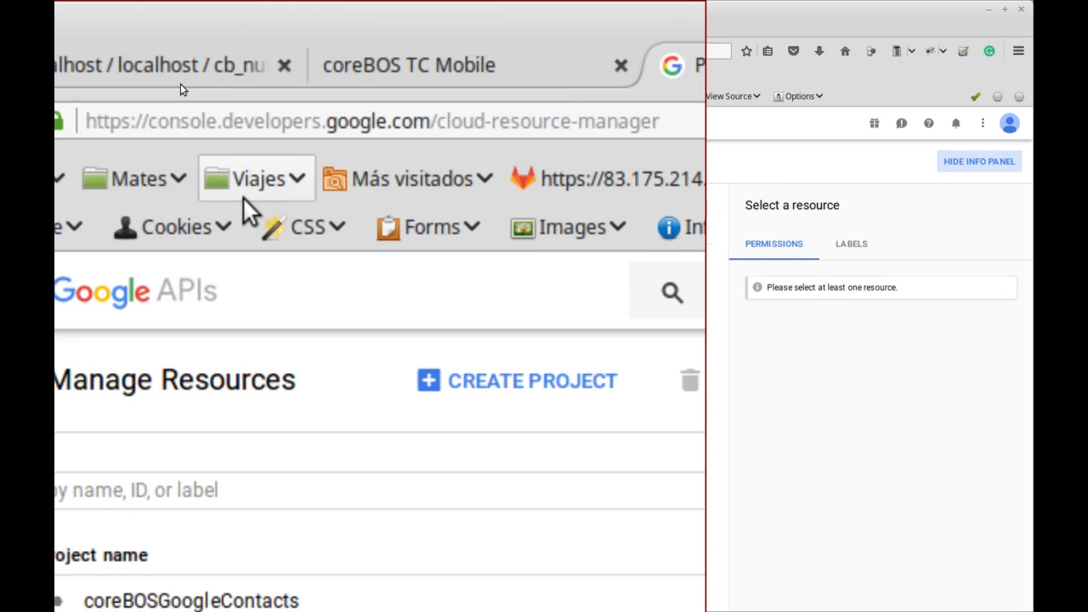
key("alt")
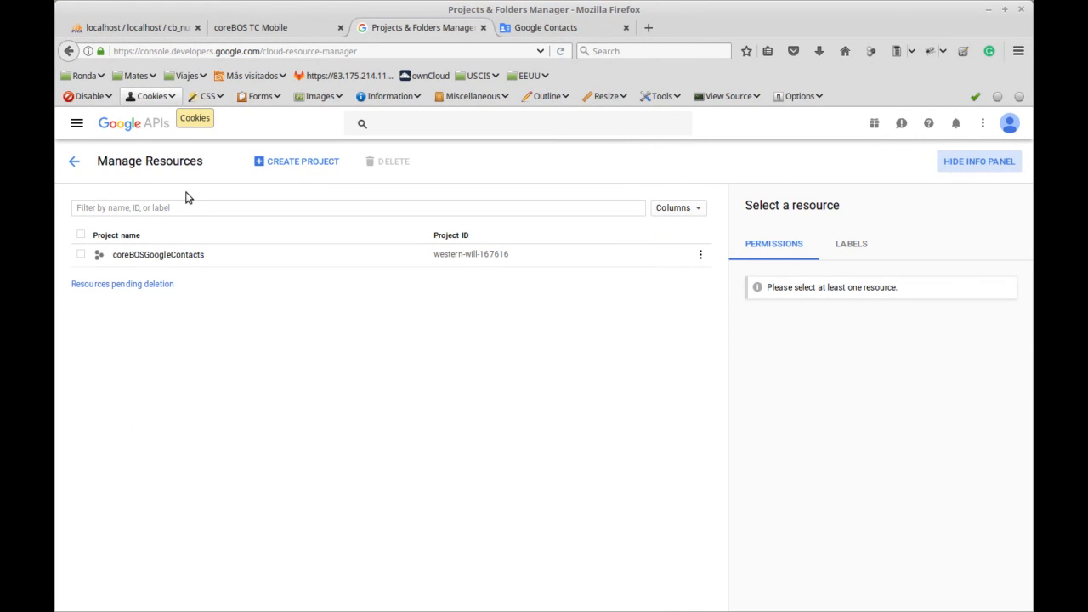
left_click(289, 166)
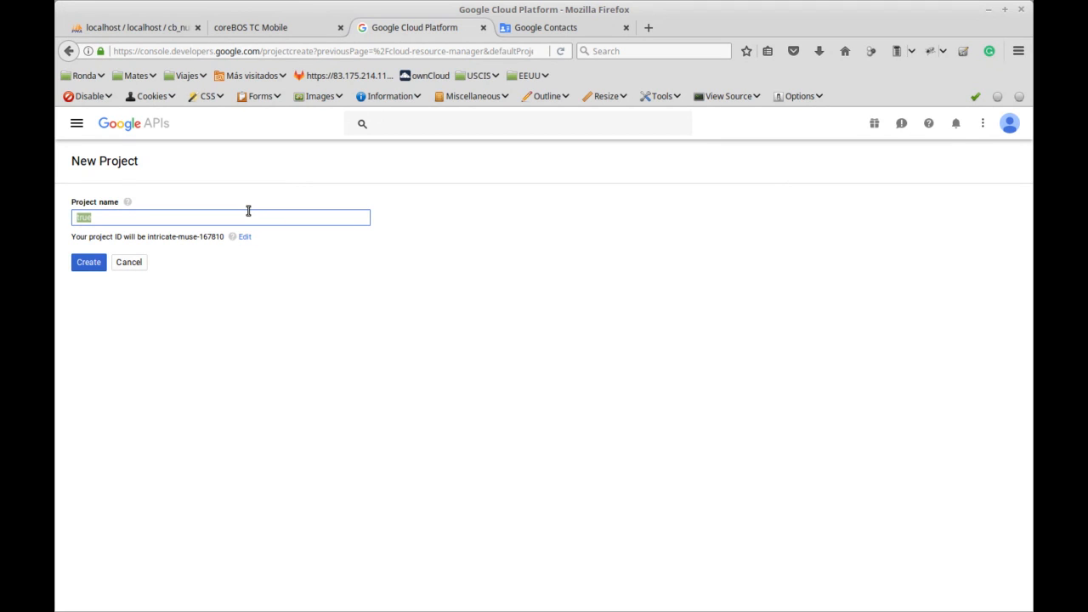
type("c")
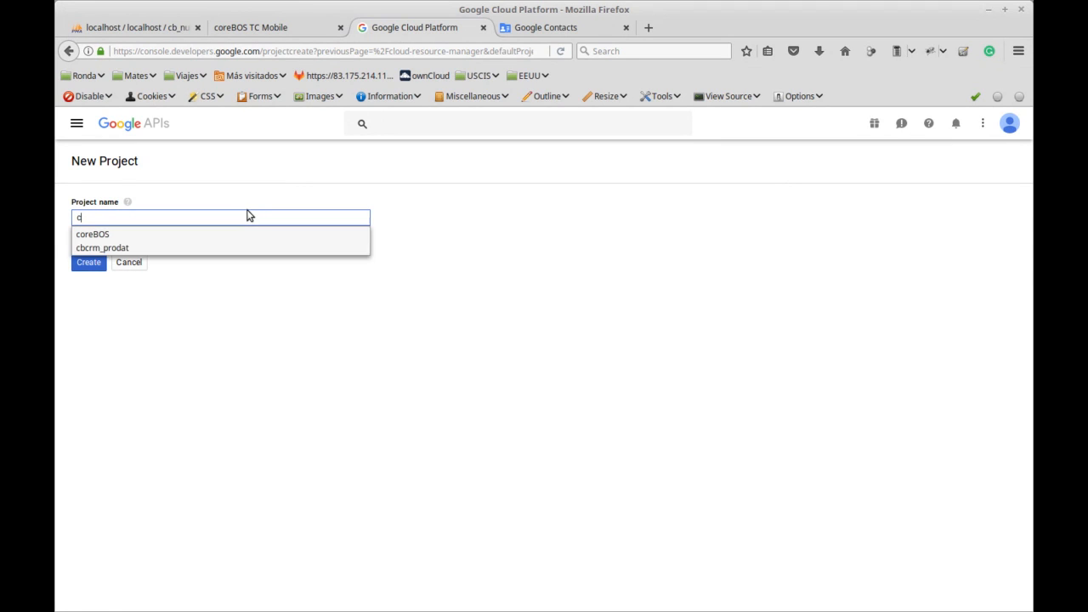
type("ore")
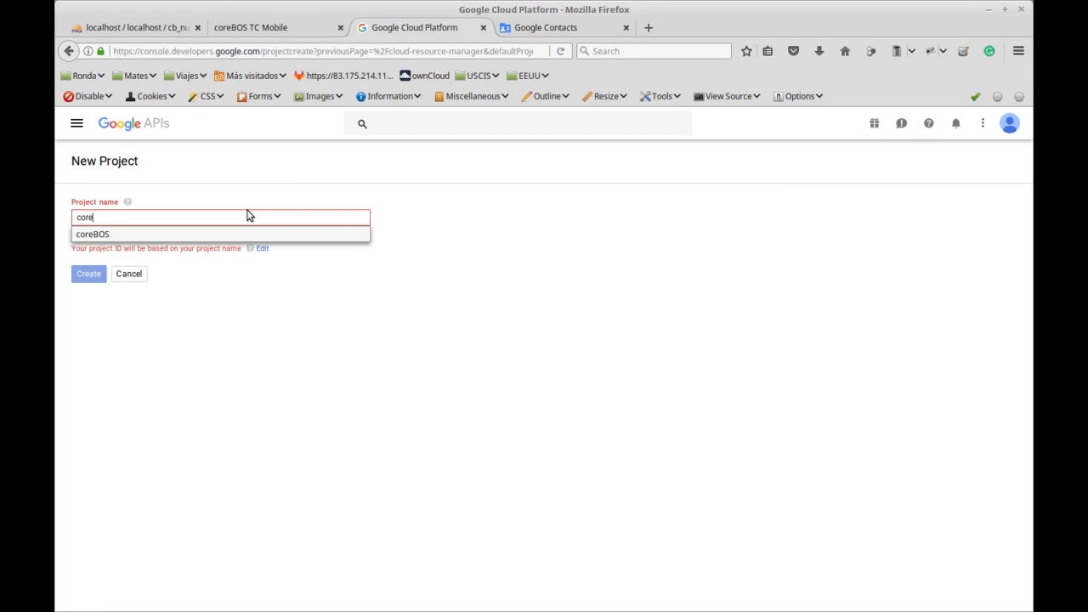
type("BOSGCTest")
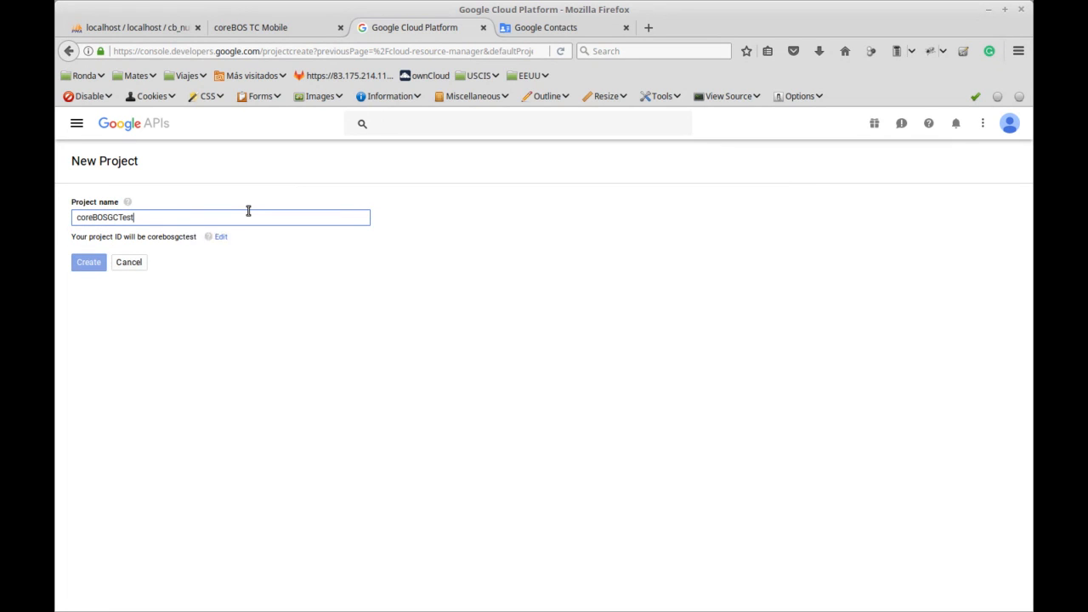
left_click(87, 264)
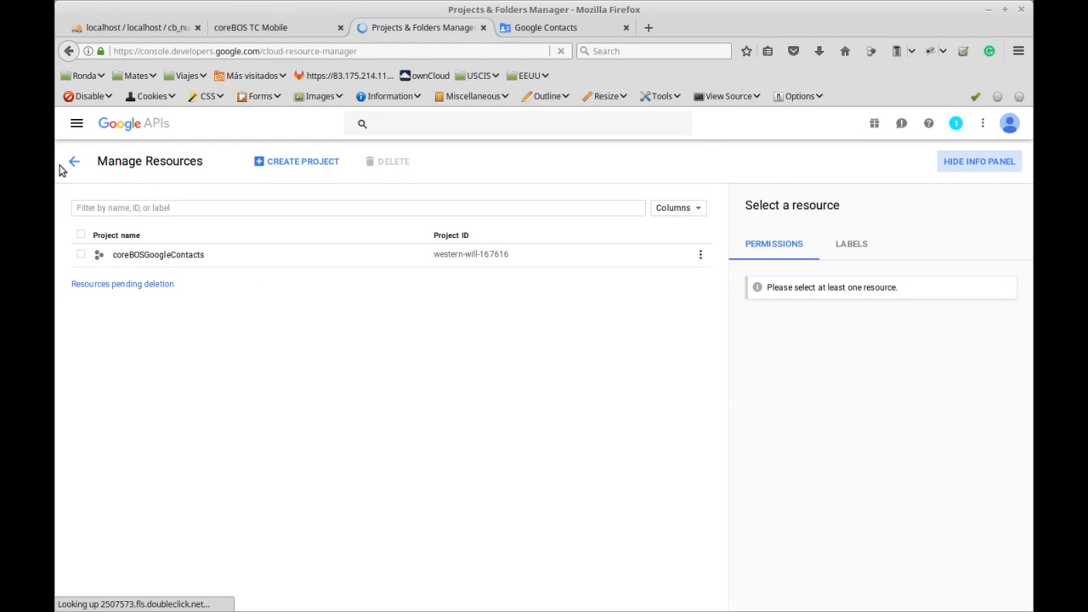
Open the API Manager dashboard and check the list of selectable projects for coreBOSGCTest.
left_click(85, 168)
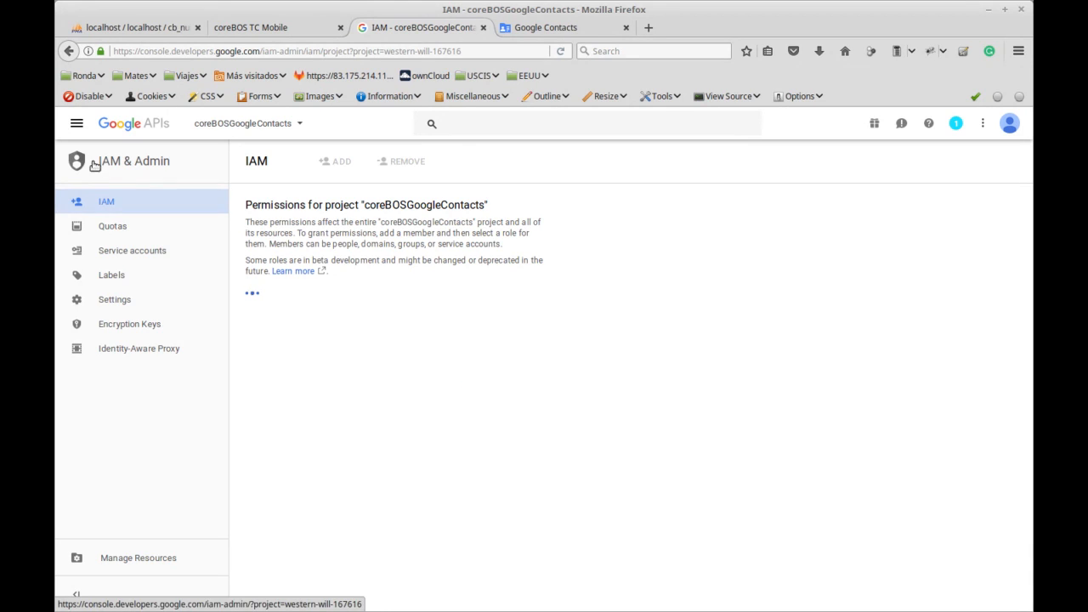
left_click(76, 125)
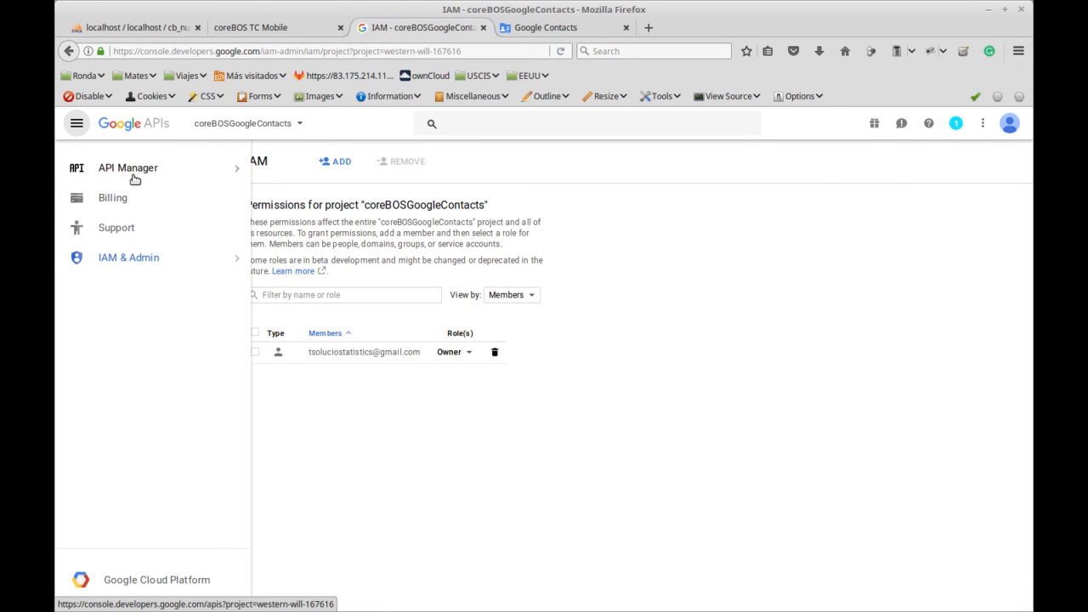
left_click(132, 178)
left_click(142, 206)
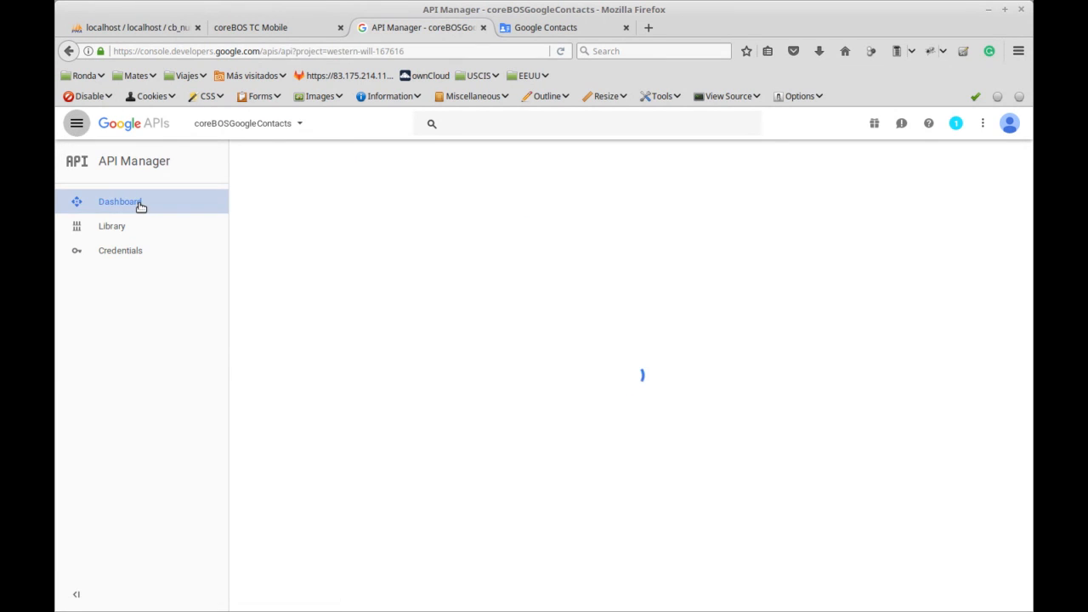
left_click(192, 185)
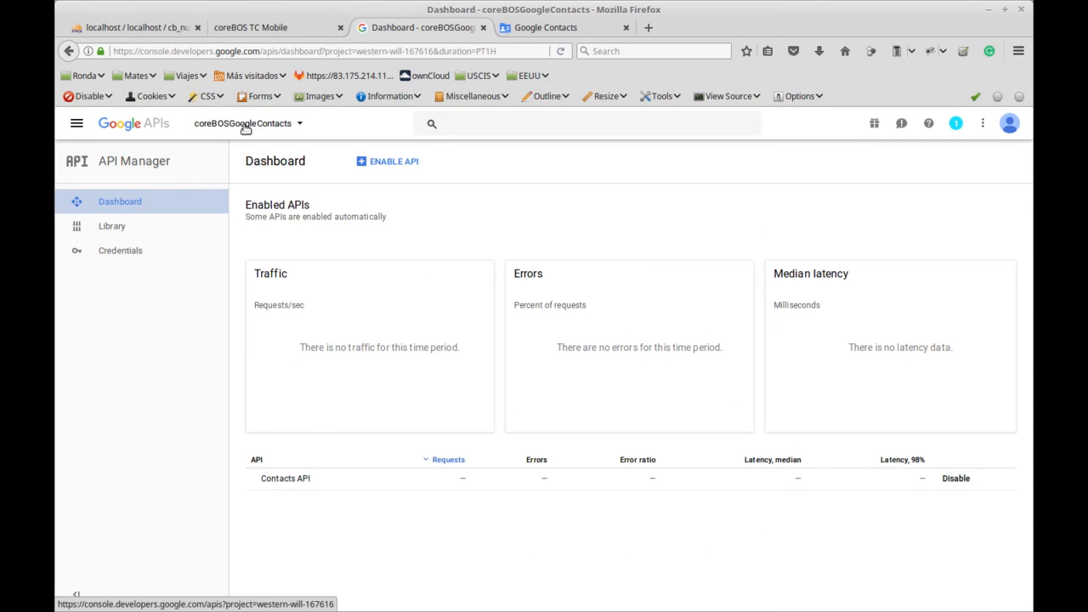
left_click(296, 125)
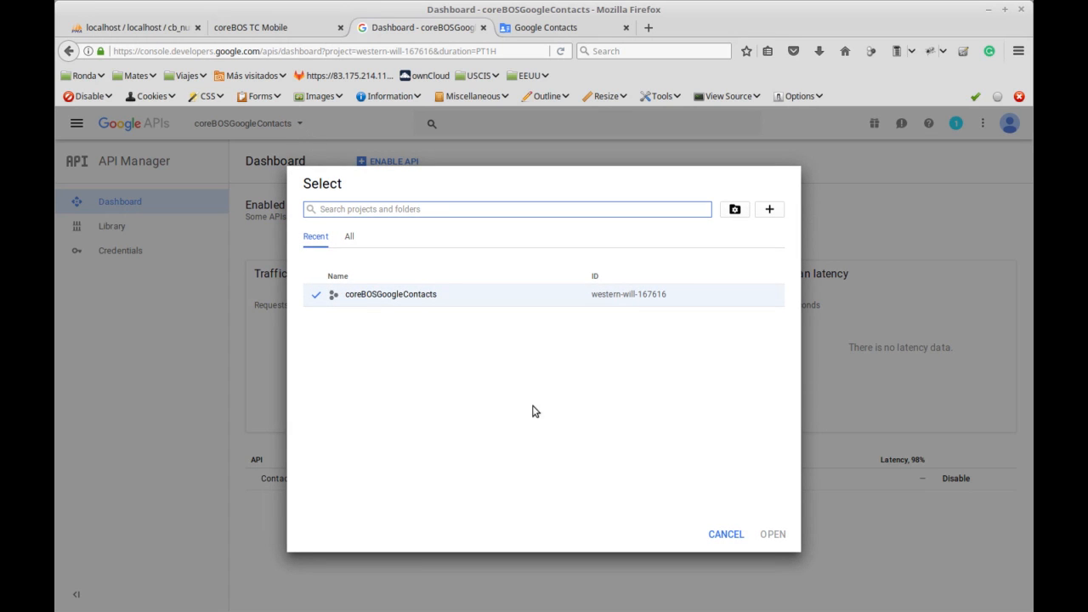
left_click(725, 535)
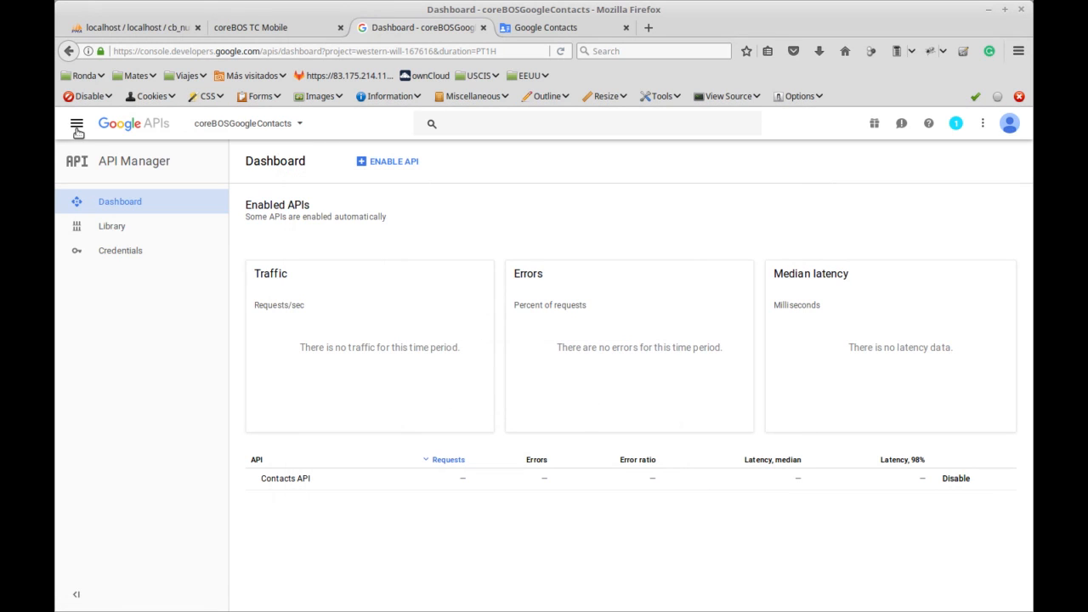
Go to IAM & Admin and create another project named coreBOSGCTest from the project selection dialog.
left_click(77, 124)
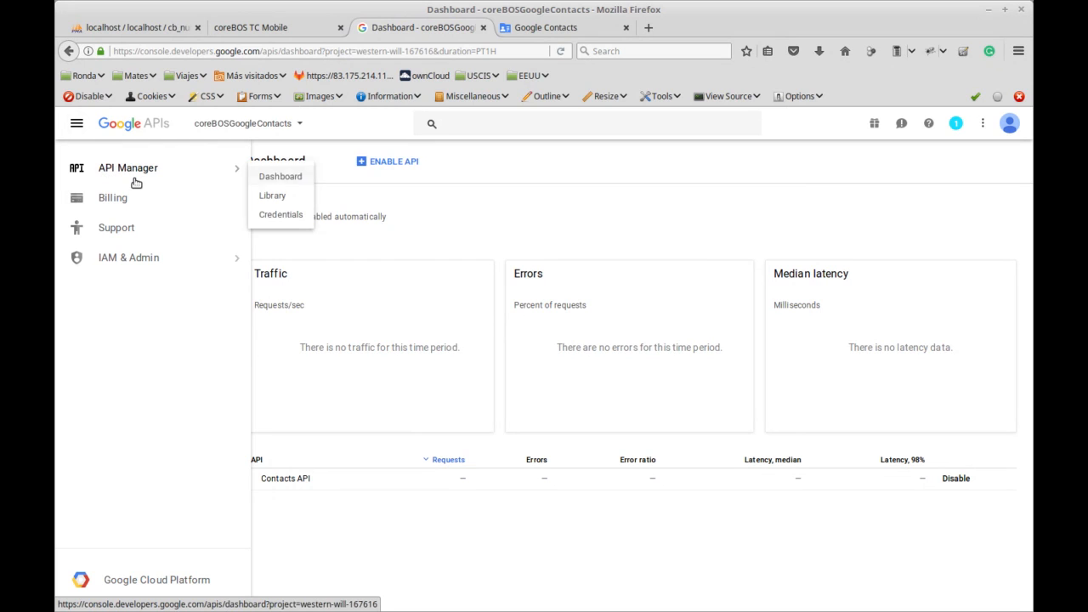
left_click(138, 260)
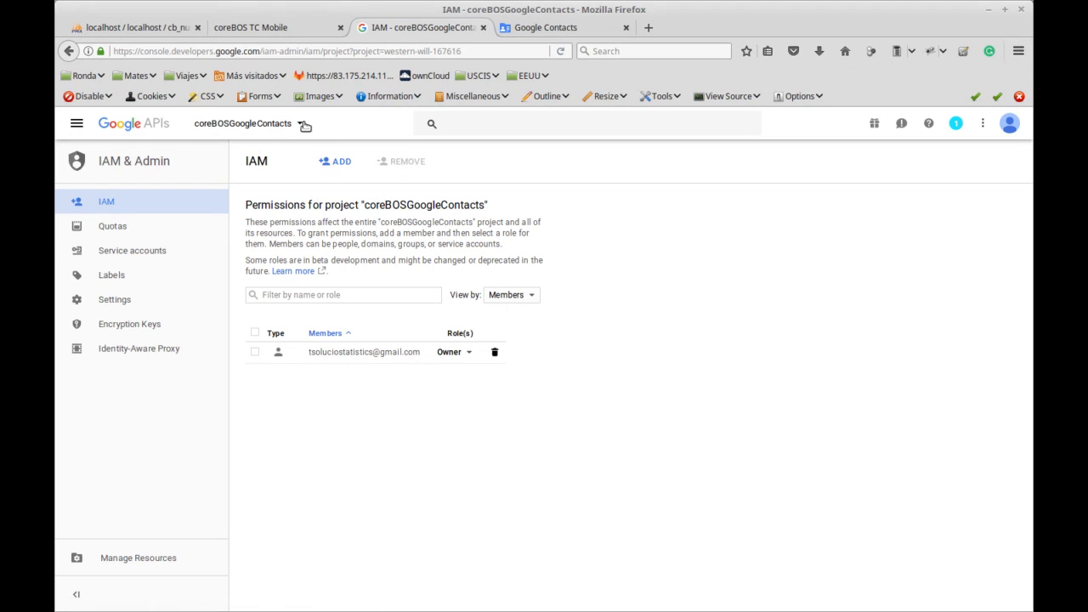
left_click(302, 124)
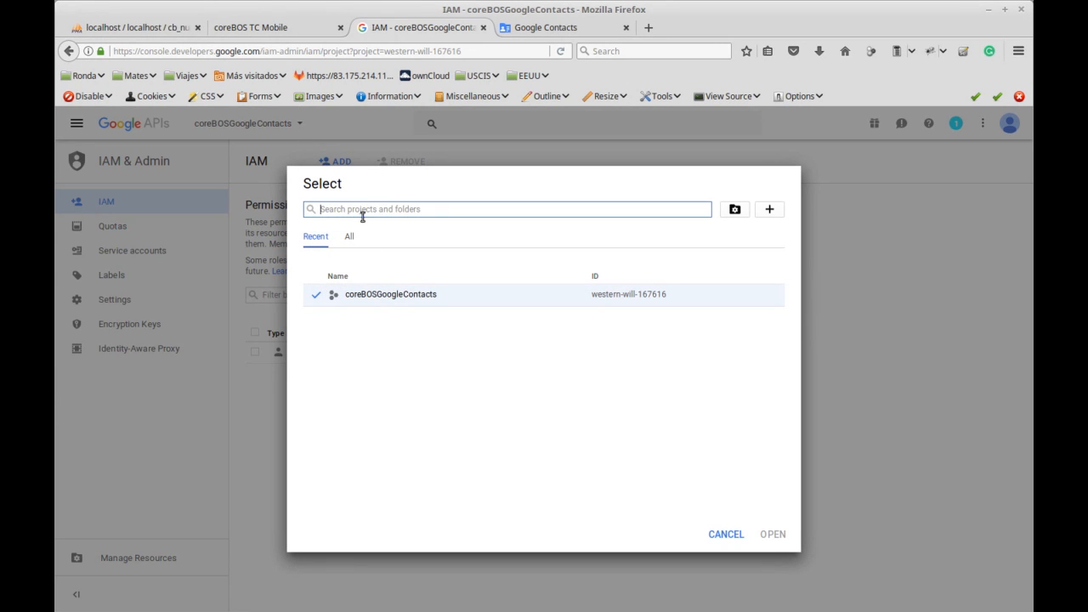
left_click(772, 210)
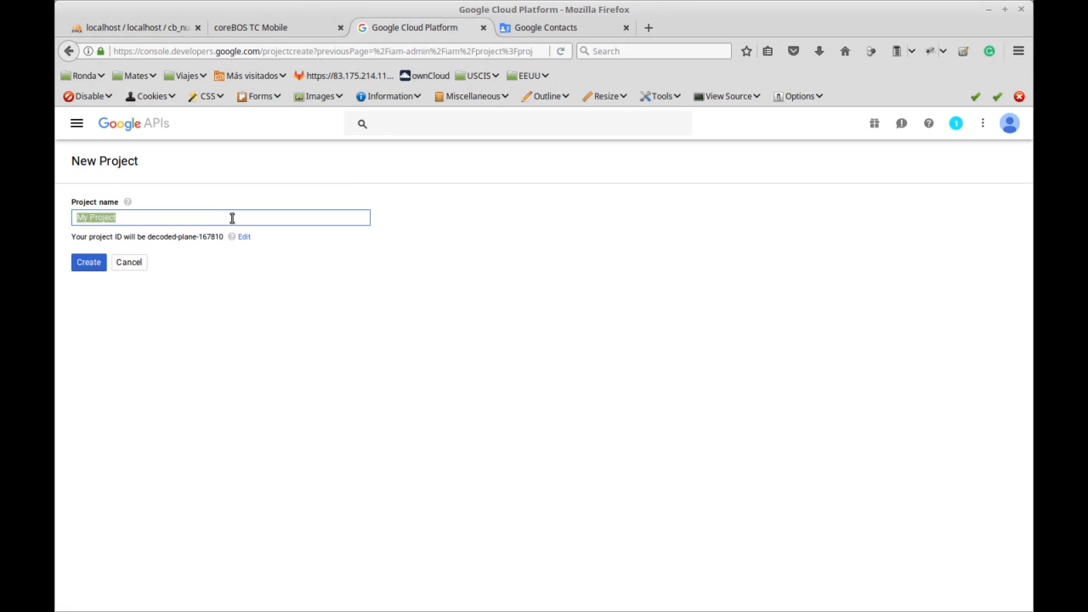
type("coreBOS")
key("Down")
key("Return")
left_click(89, 265)
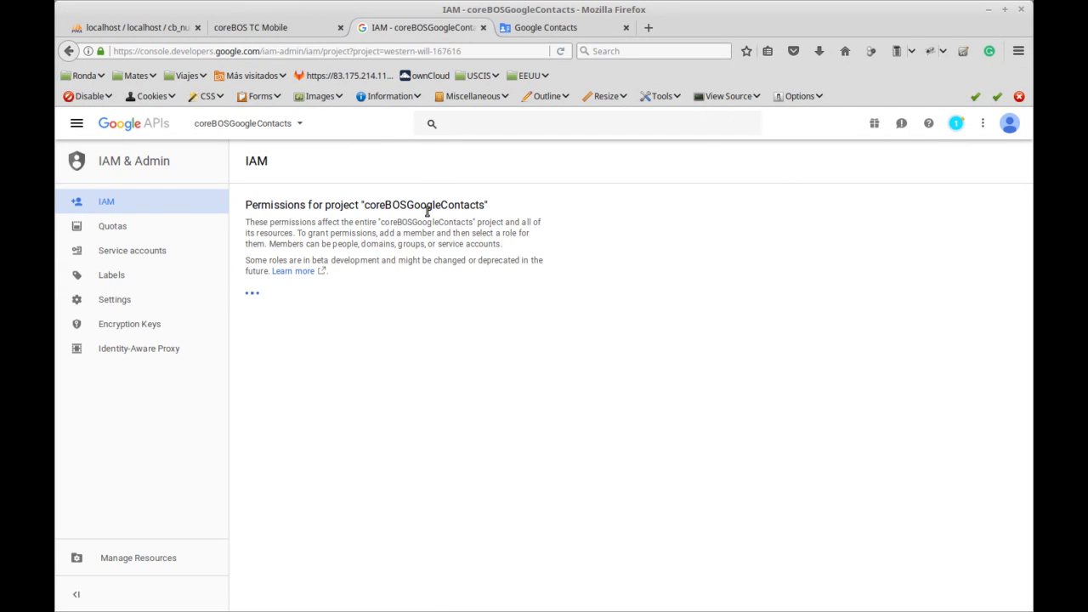
Open the first-created coreBOSGCTest project from its project creation notification.
left_click(301, 124)
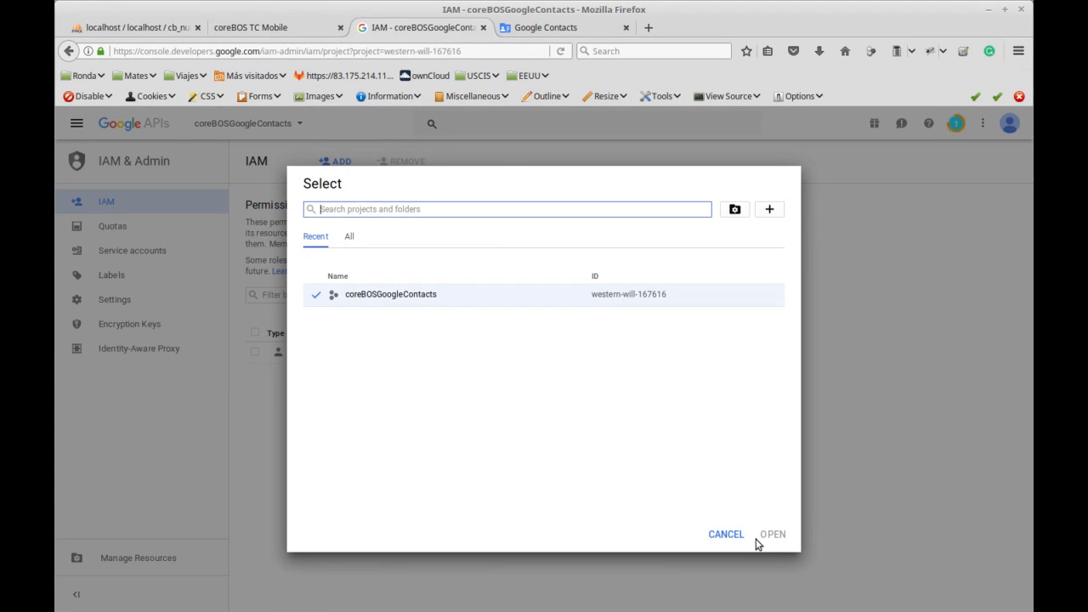
left_click(730, 534)
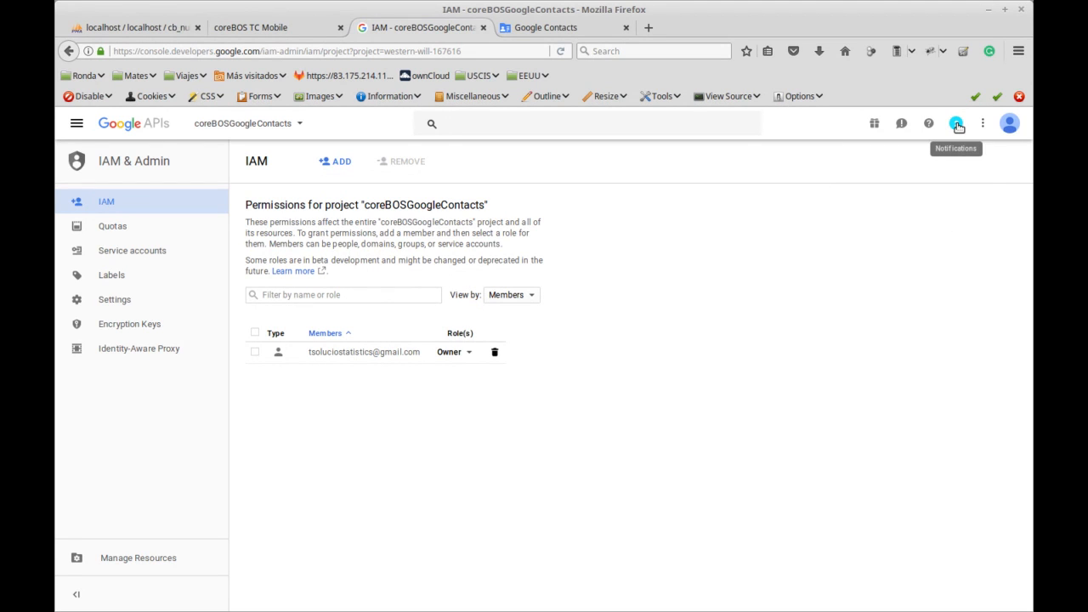
left_click(957, 125)
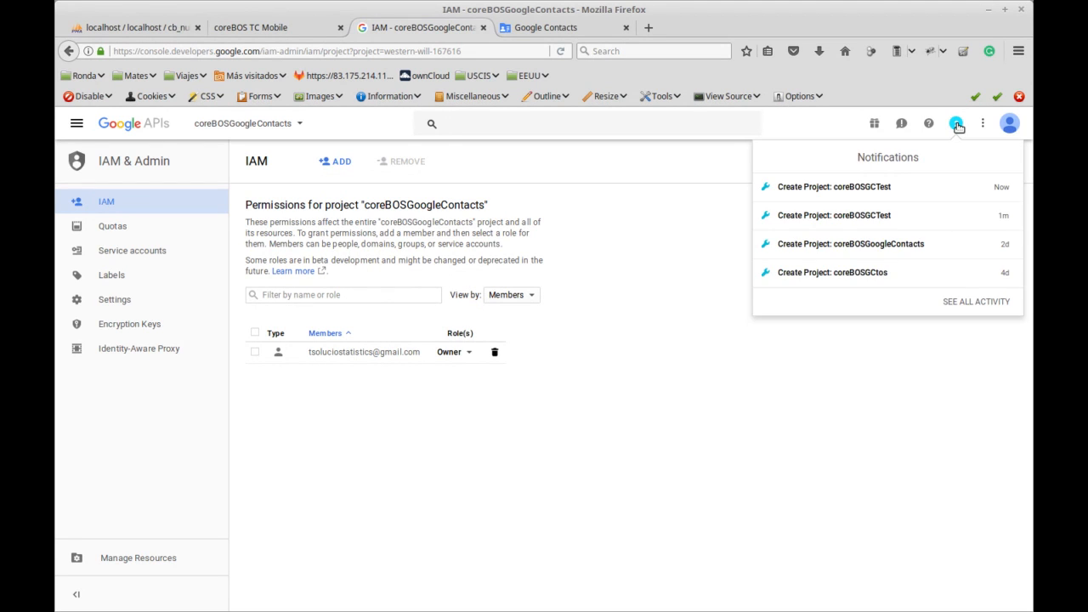
left_click(854, 218)
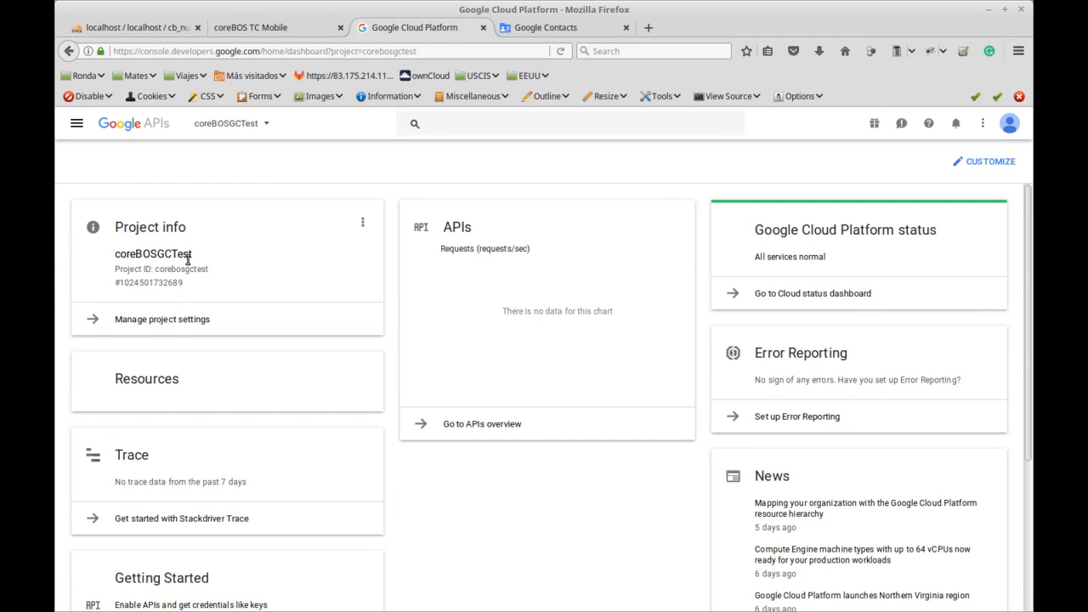
View the project settings of coreBOSGCTest and the available products and services.
left_click(179, 324)
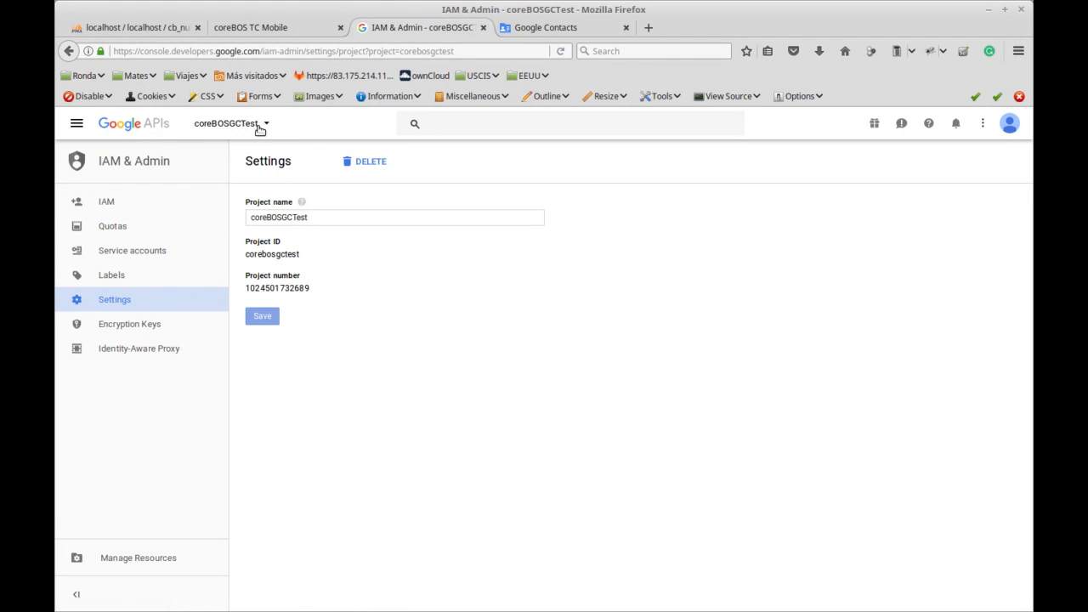
left_click(79, 125)
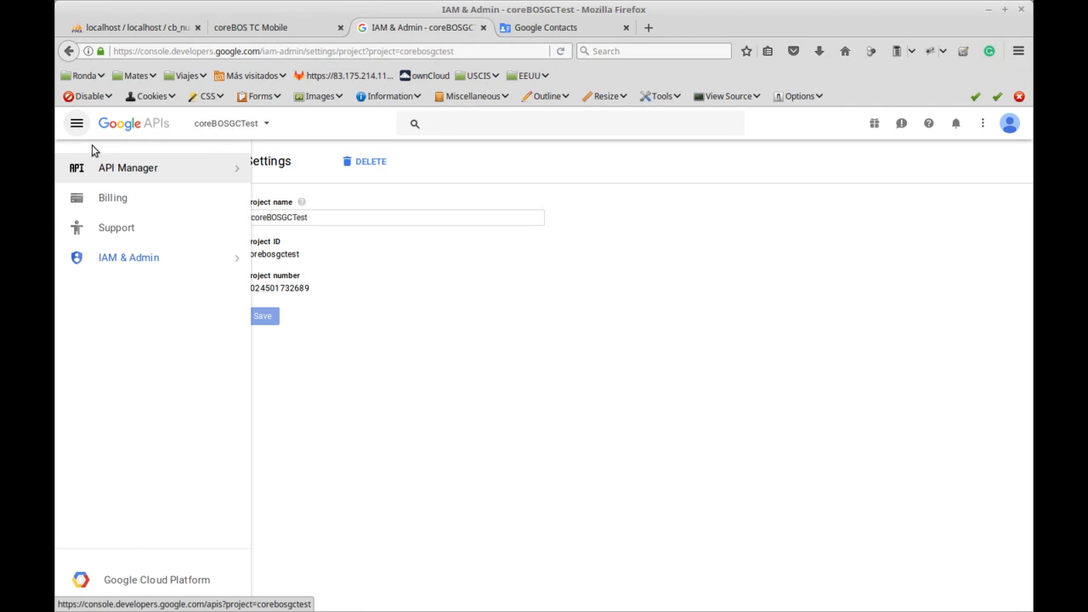
mouse_move(109, 173)
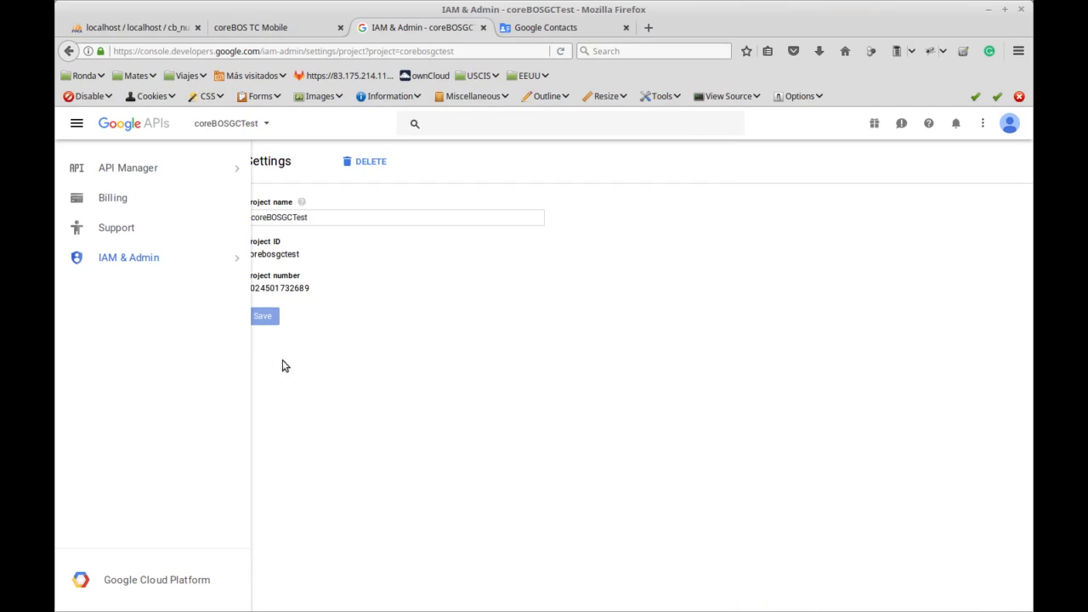
left_click(428, 321)
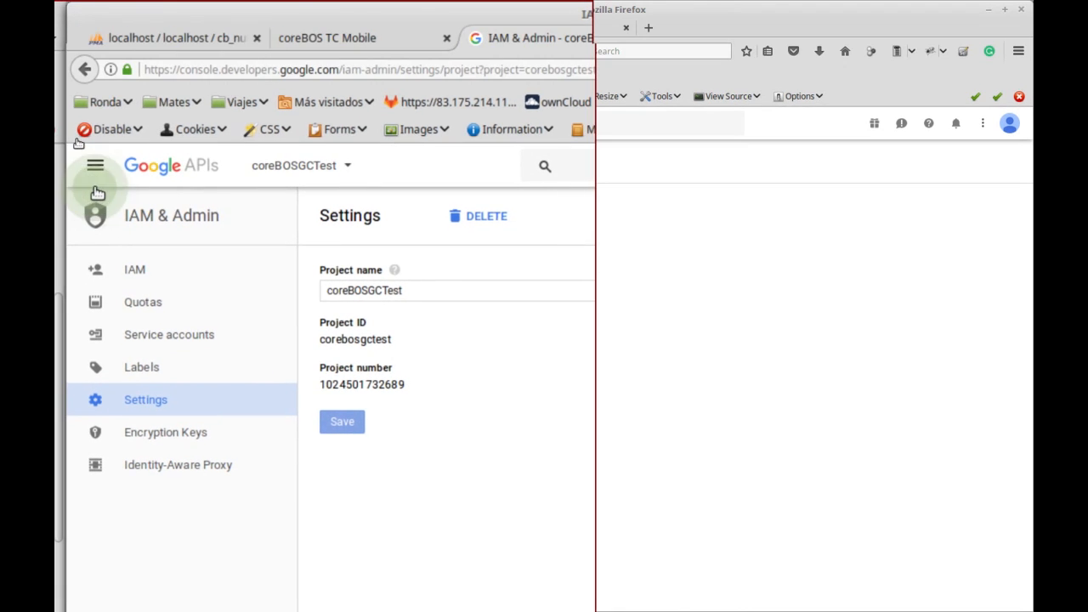
Open the API Manager dashboard for the coreBOSGCTest project.
left_click(96, 172)
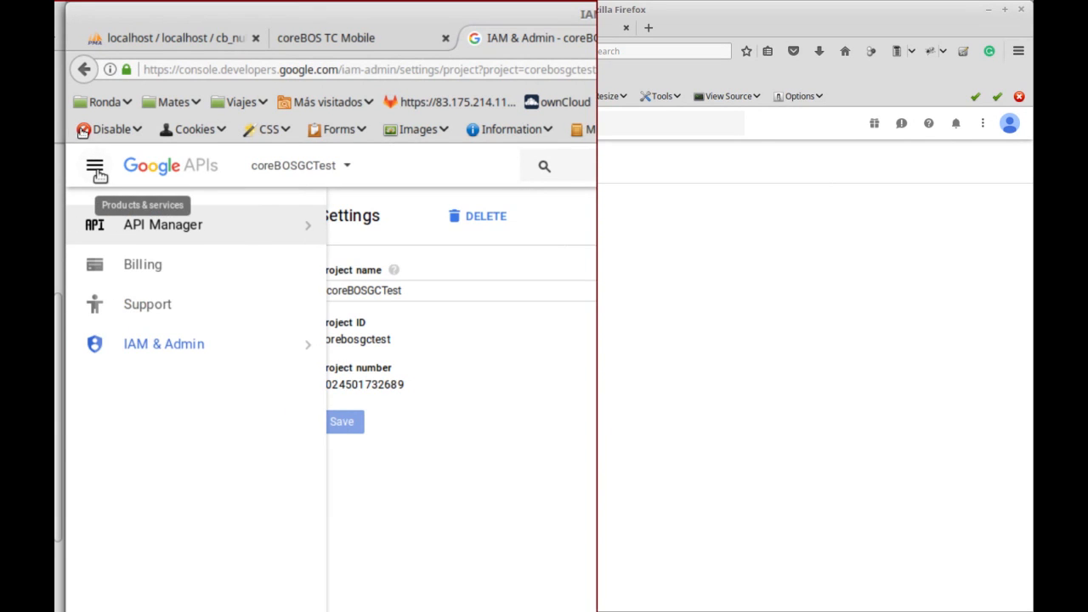
mouse_move(307, 228)
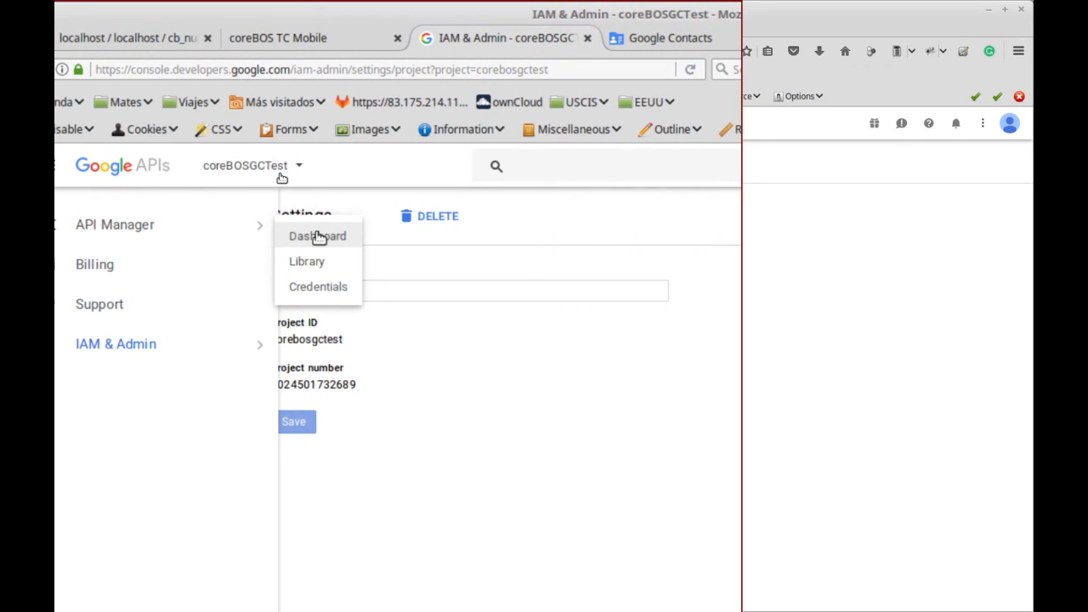
left_click(318, 237)
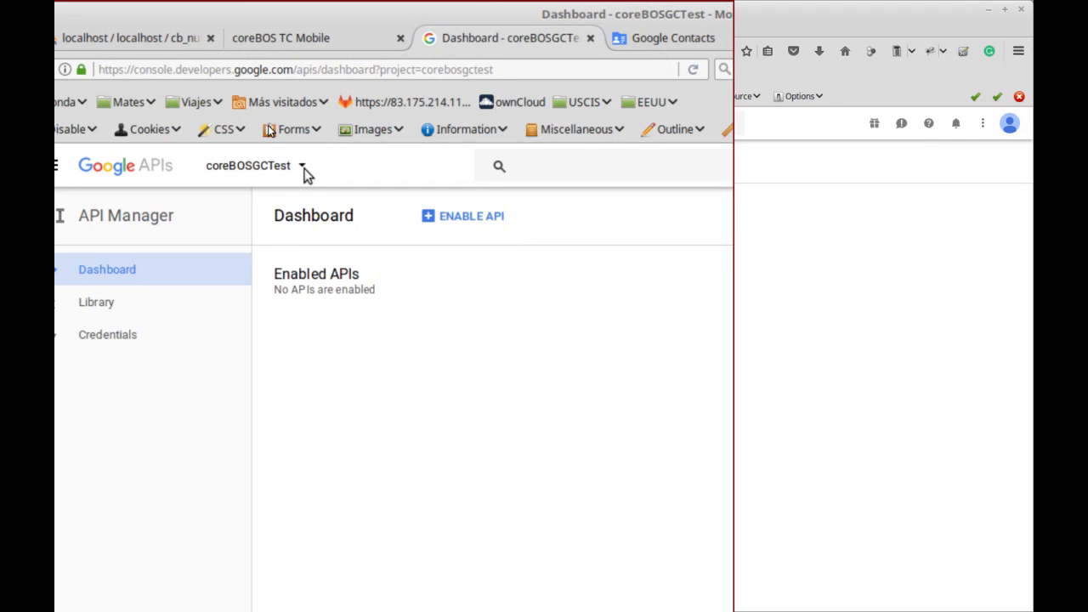
Check in the project selection dialog that coreBOSGCTest is the active project, and close the dialog without switching.
left_click(302, 167)
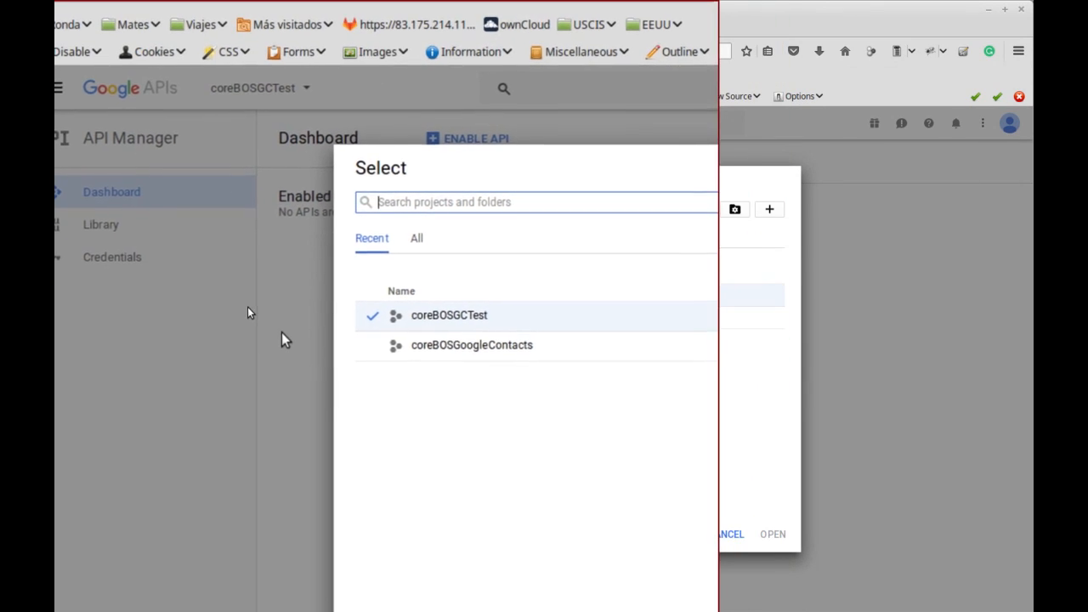
left_click(281, 332)
scroll(173, 285, "down", 3)
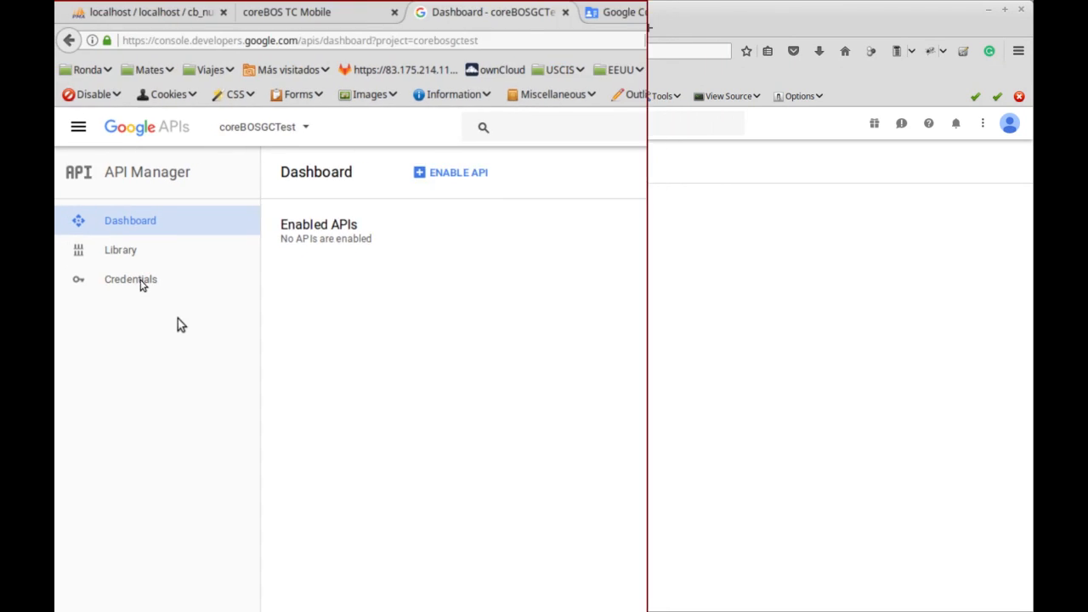
key("alt")
scroll(122, 277, "down", 1)
key("alt")
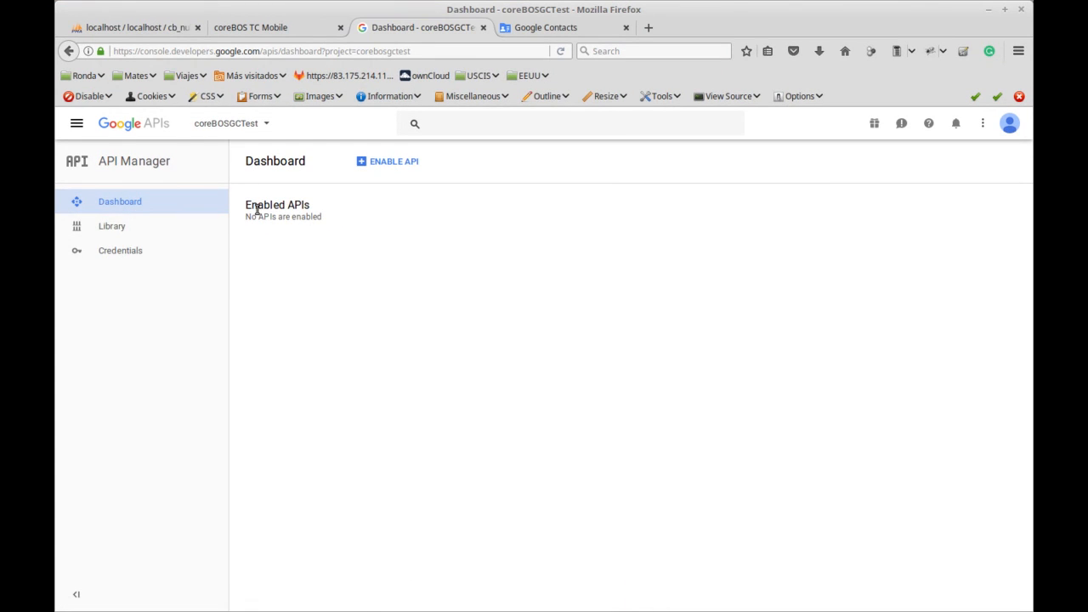
Open the API Manager's Credentials page for coreBOSGCTest.
left_click(136, 257)
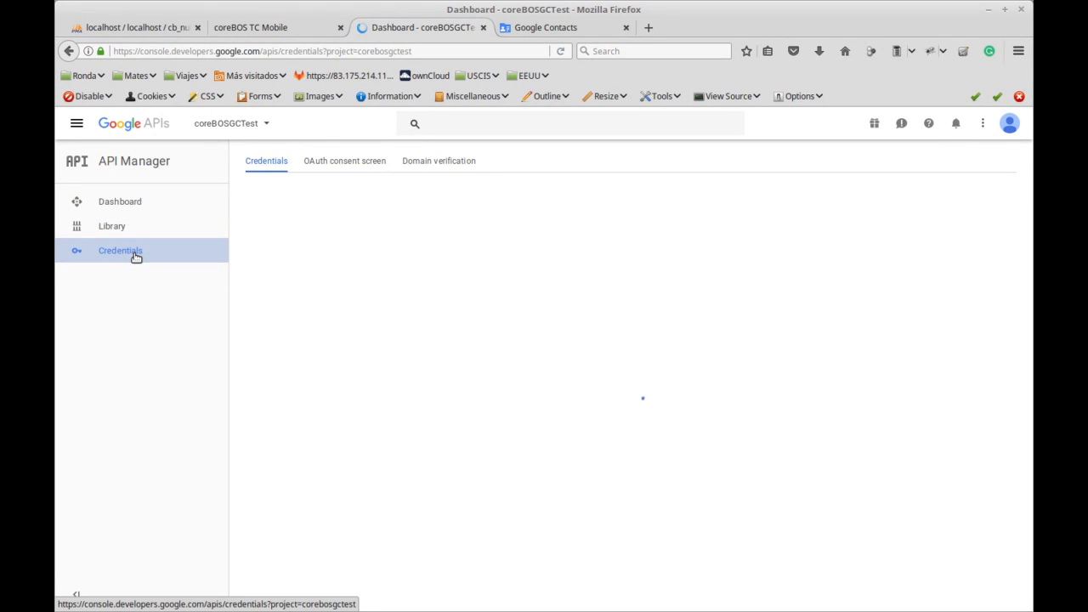
key("alt")
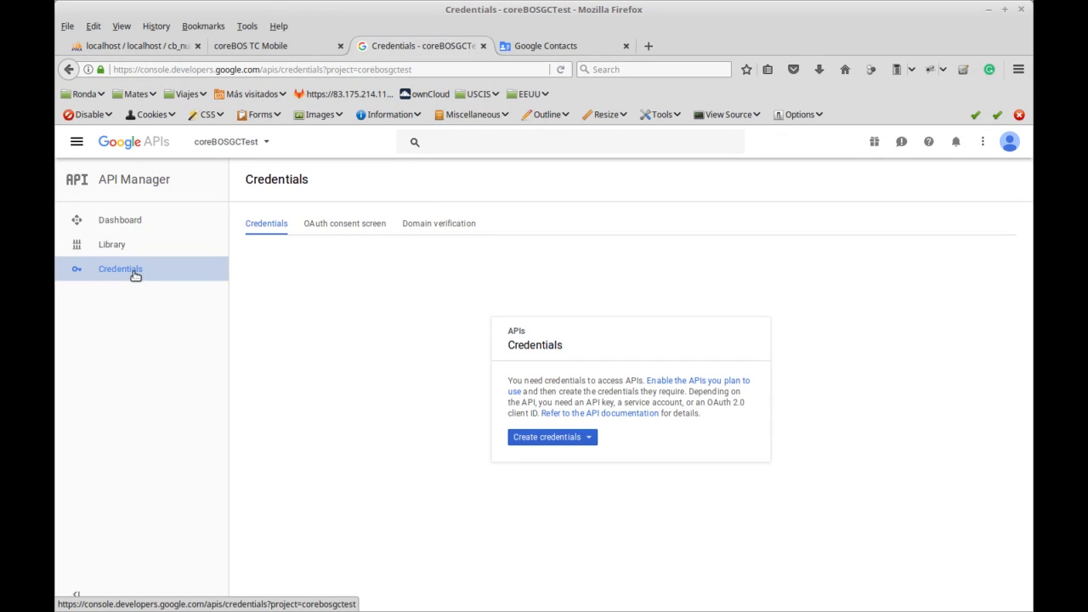
left_click(133, 273)
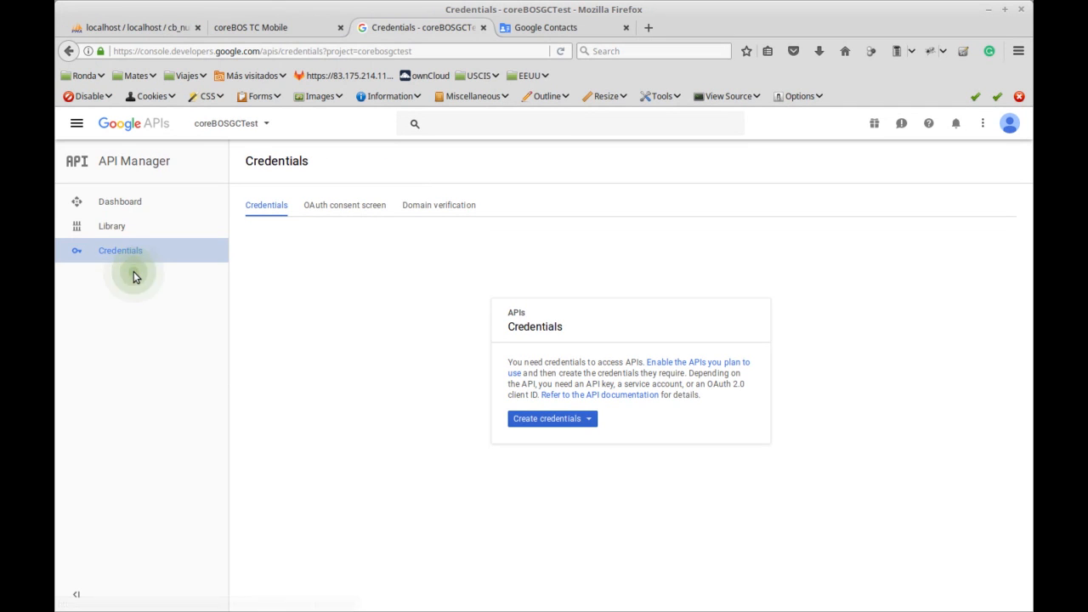
Check which credential types can be created without choosing one, and open the OAuth consent screen settings.
left_click(586, 420)
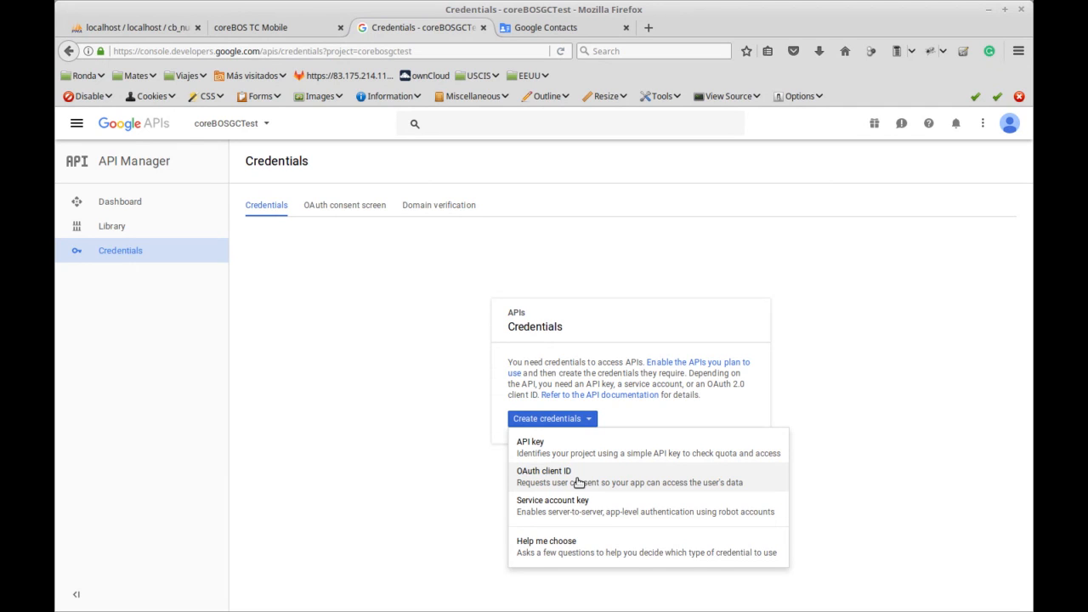
left_click(379, 323)
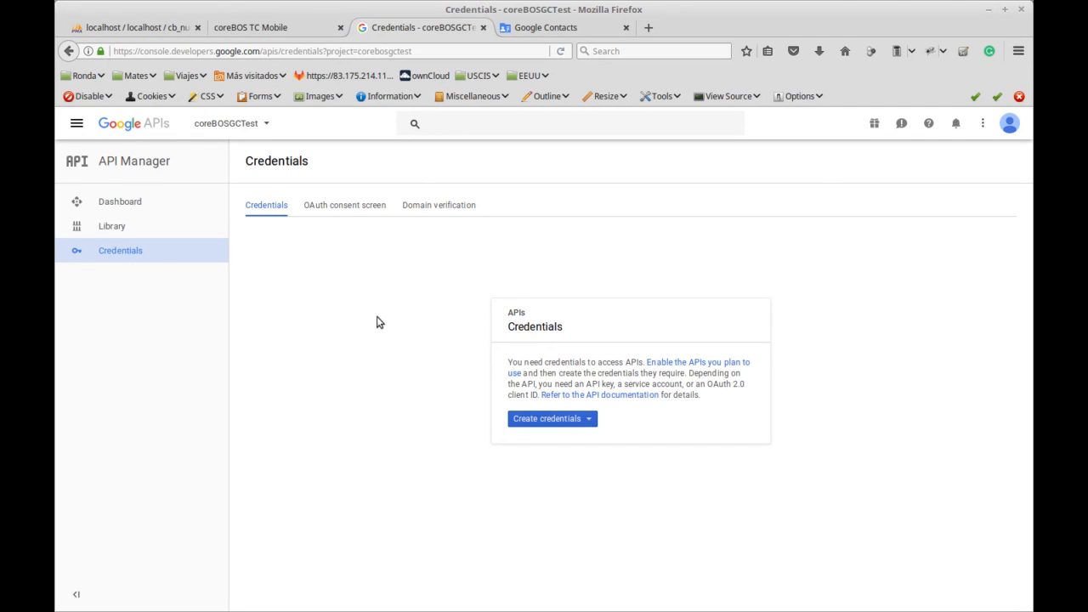
left_click(355, 208)
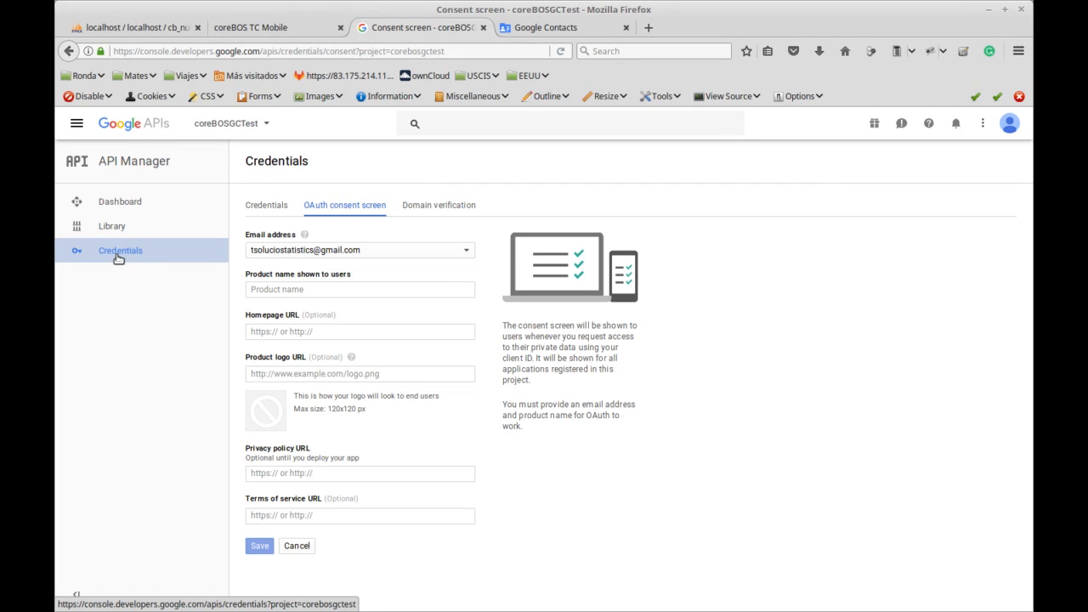
left_click(310, 291)
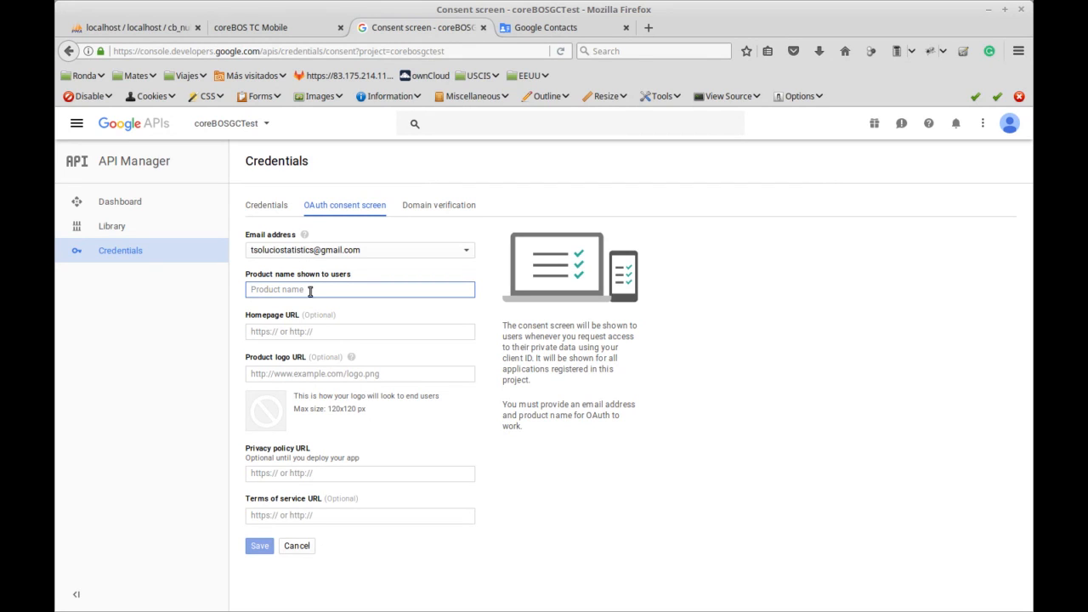
type("coreBOSGCTest")
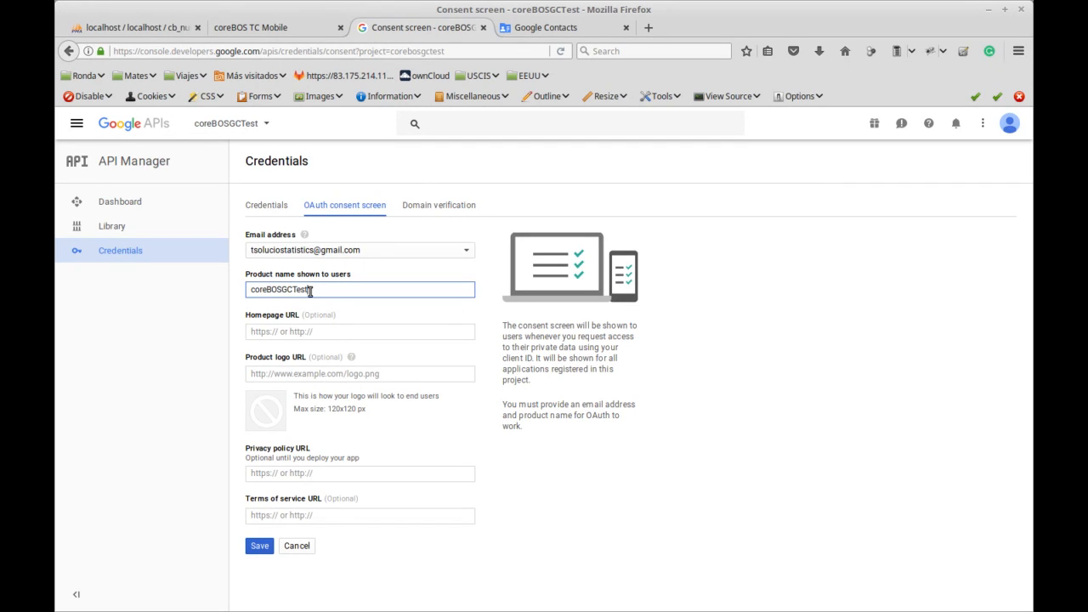
left_click(331, 338)
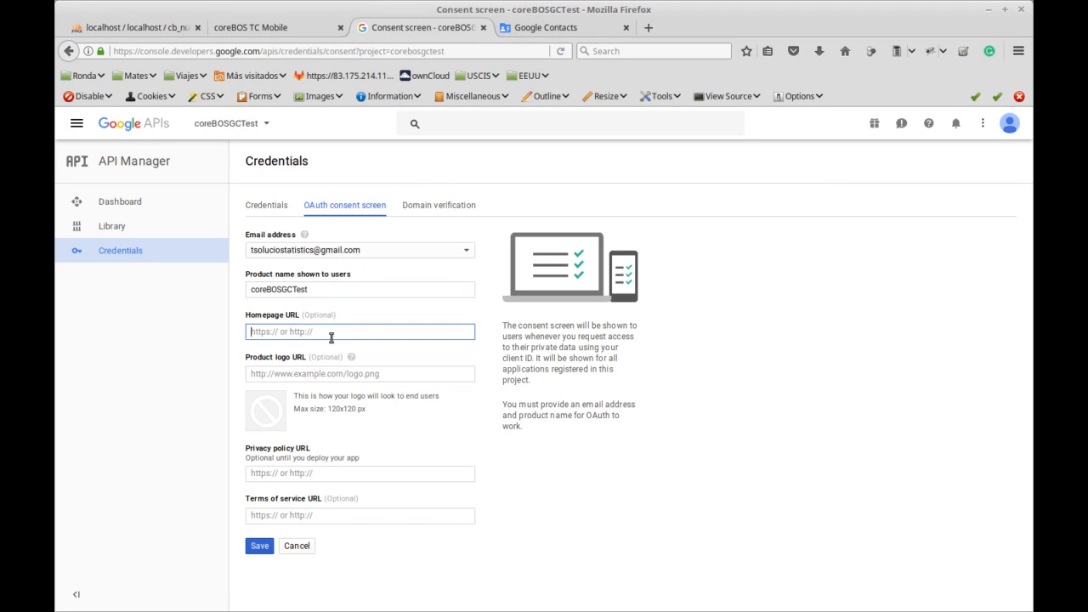
type("htt")
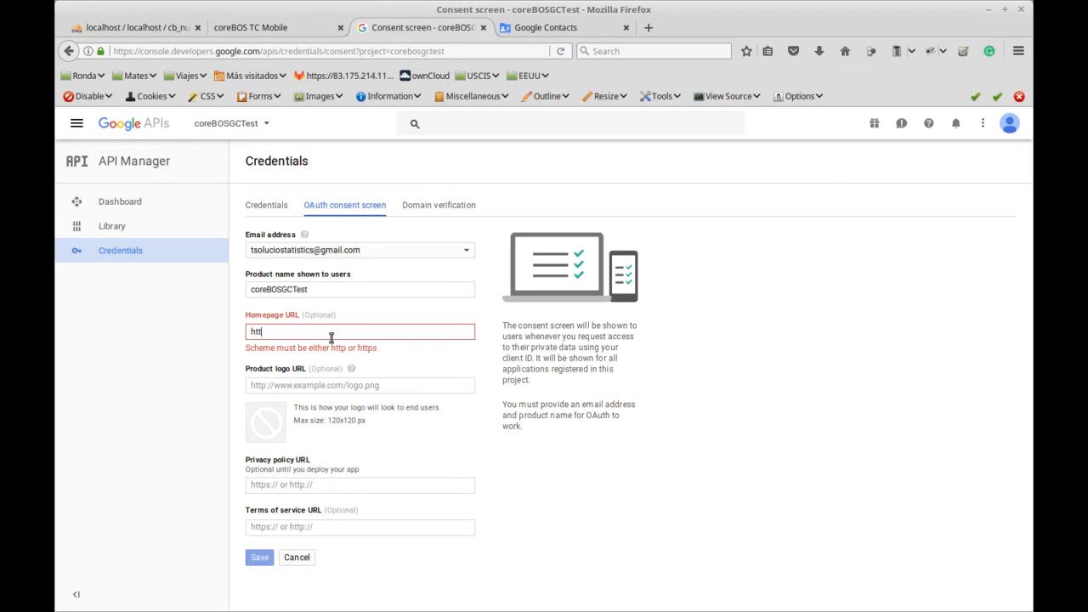
type("p://corebos.org")
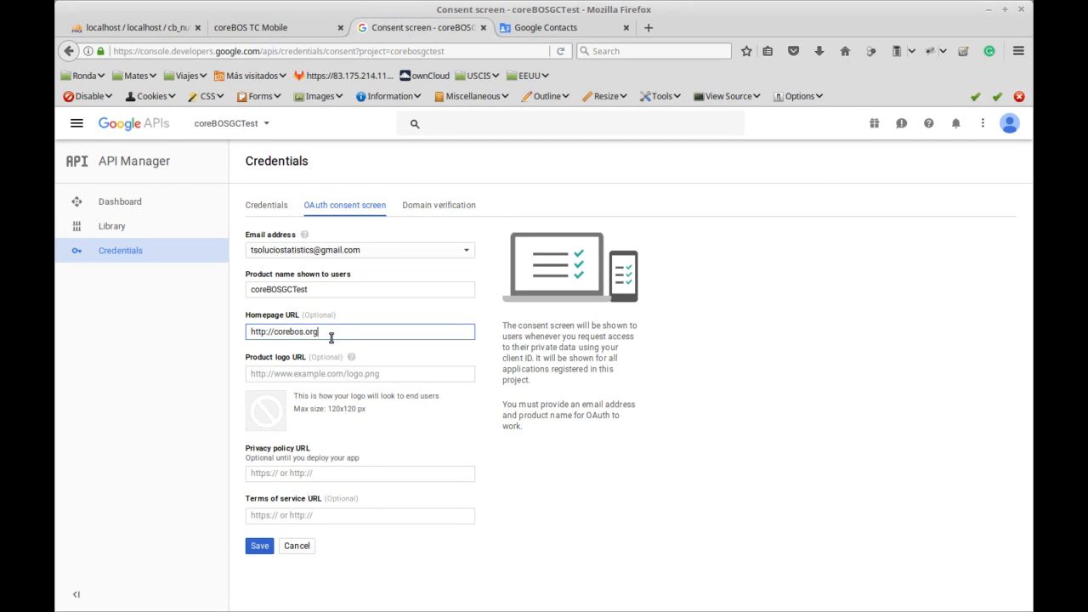
left_click(330, 375)
left_click(334, 329)
key("ctrl+a")
key("ctrl+c")
left_click(648, 27)
key("ctrl+v")
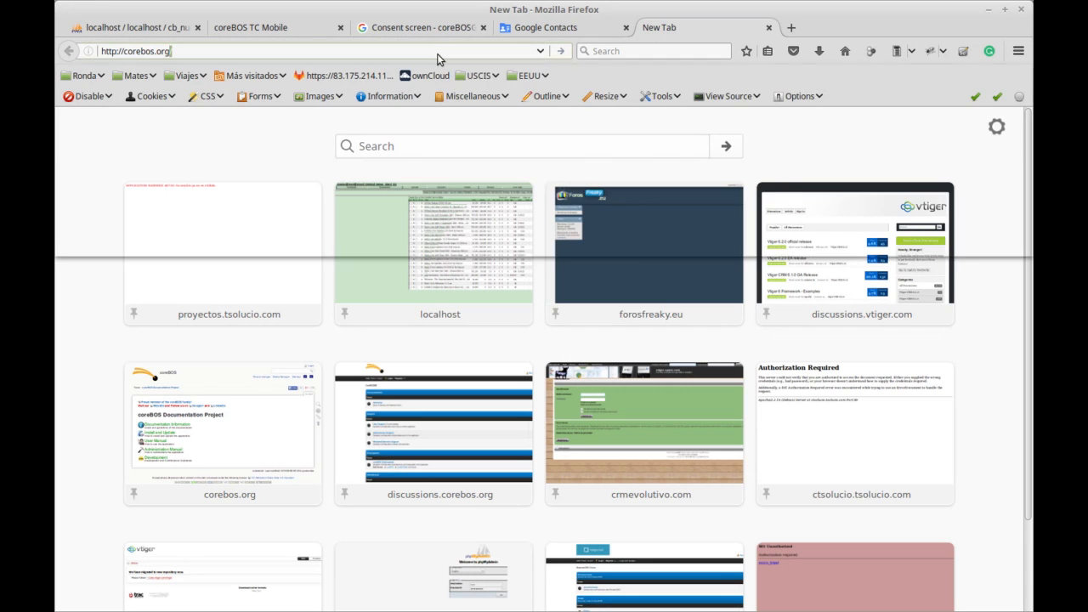
key("Return")
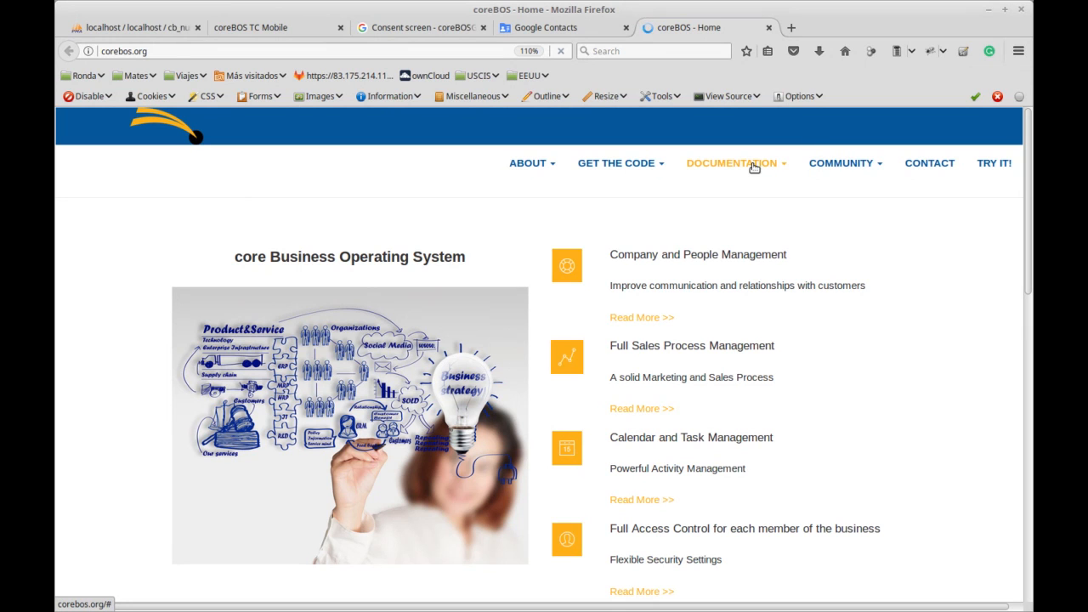
mouse_move(754, 168)
left_click(729, 200)
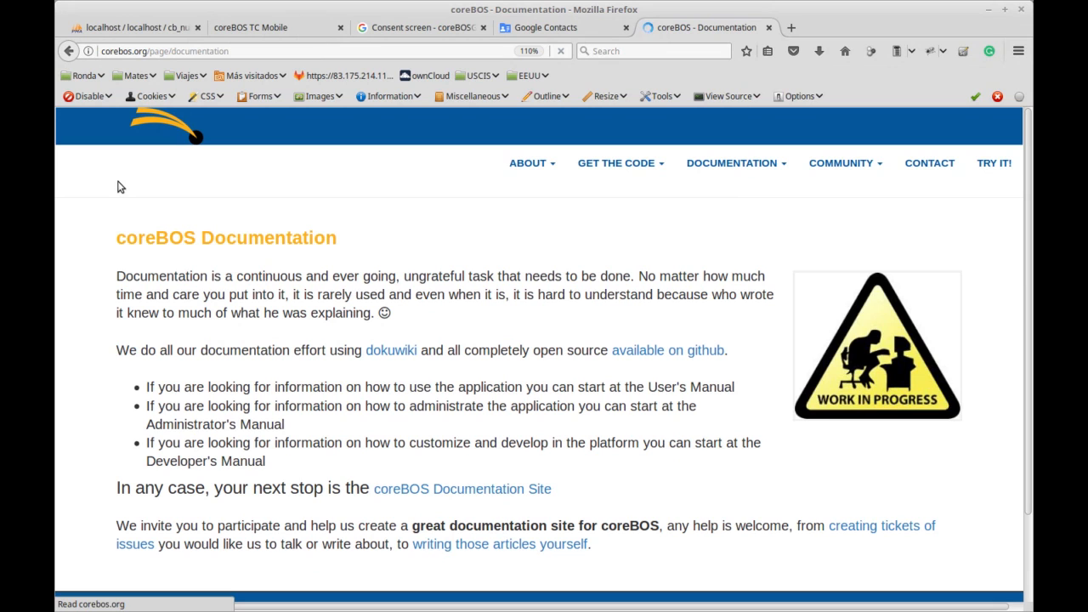
left_click(432, 493)
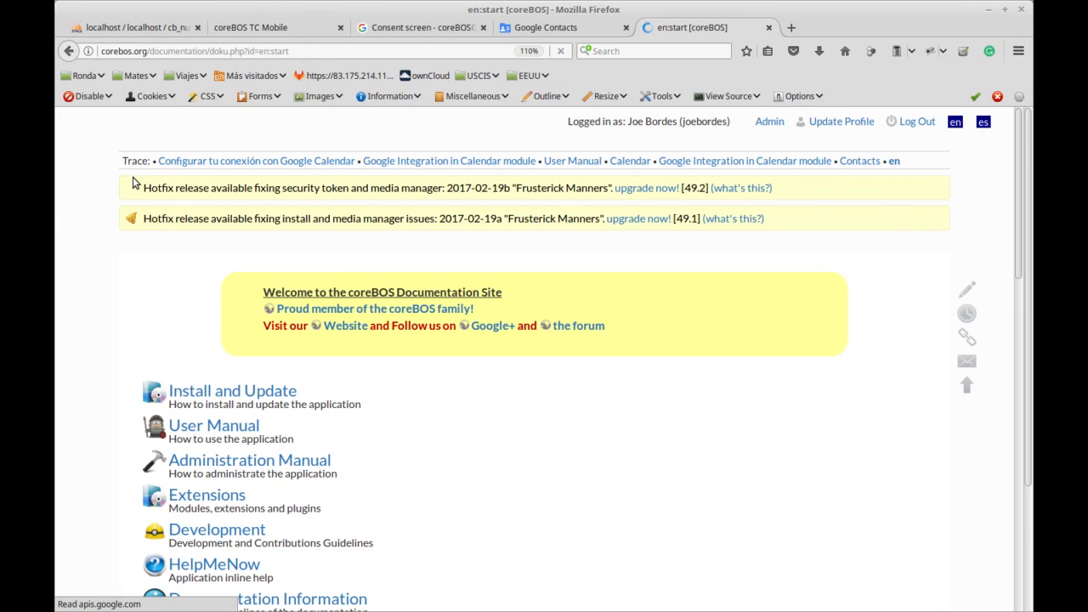
Copy the address of the documentation site's coreBOS logo image and enter it as the consent screen's product logo URL.
right_click(150, 156)
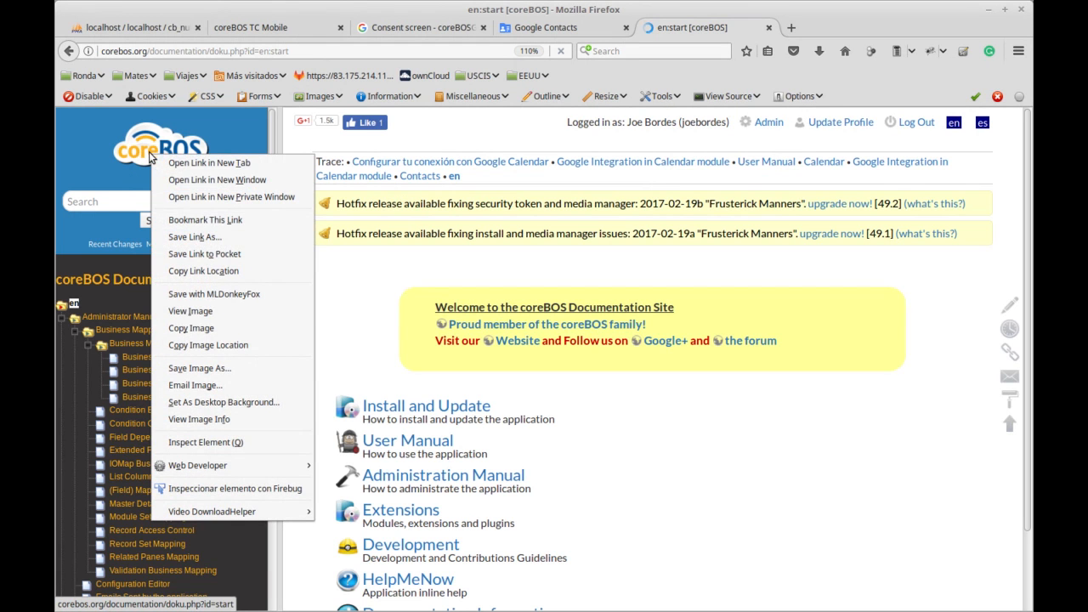
left_click(221, 312)
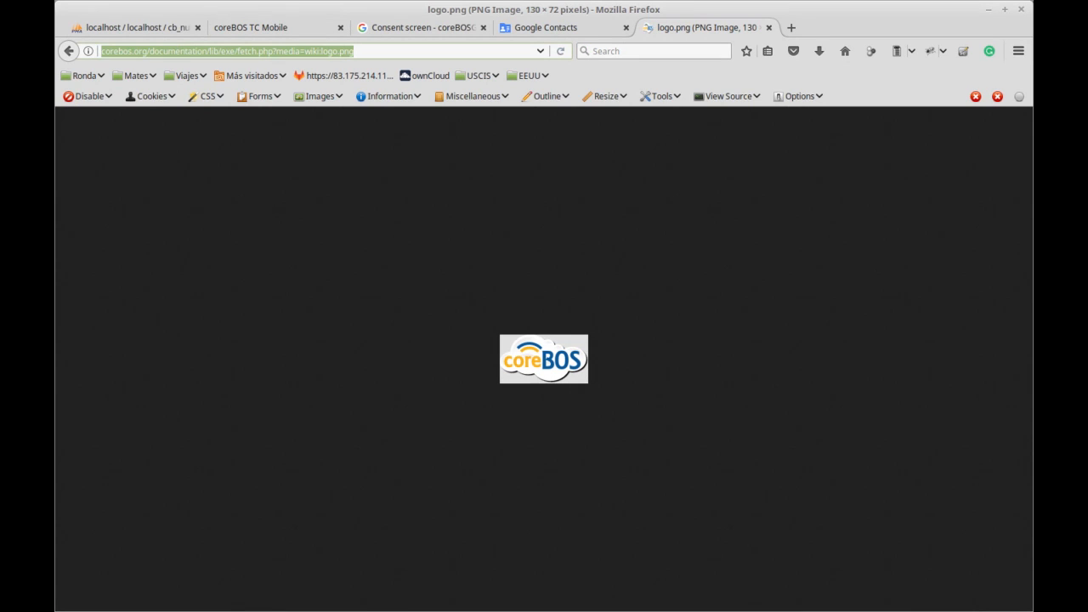
left_click(537, 29)
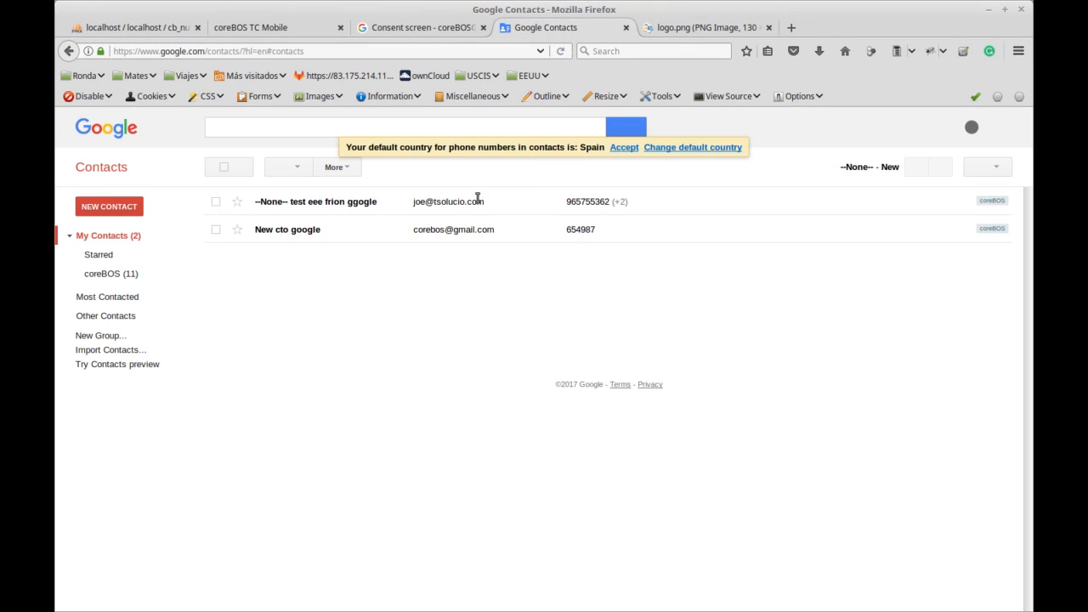
left_click(450, 31)
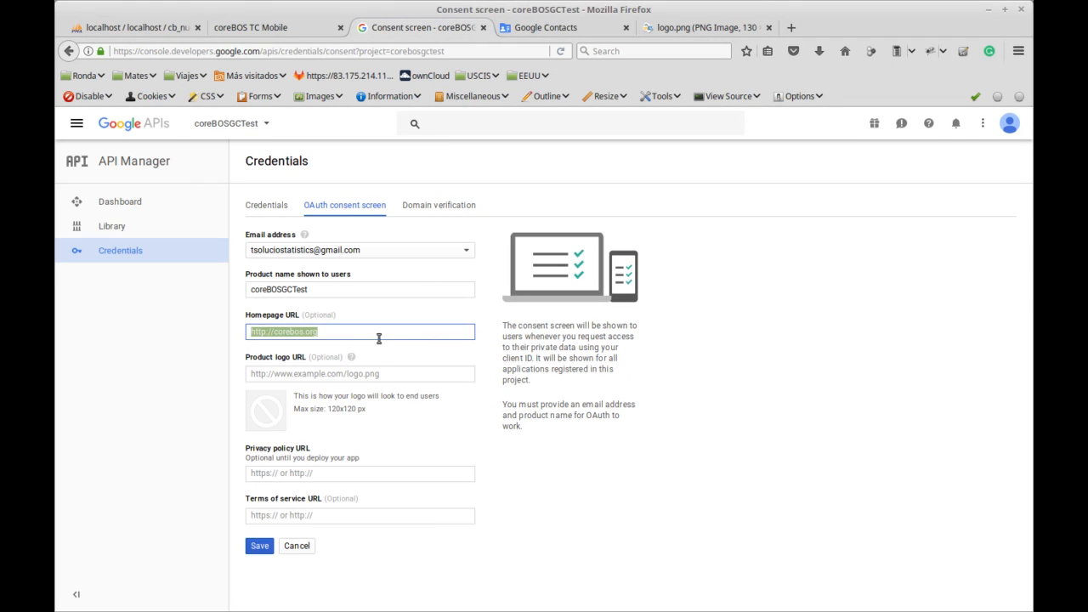
type("http://corebos.org/documentation/lib/exe/fetch.php?media=wiki:logo.png")
key("ctrl+z")
left_click(354, 374)
key("ctrl+v")
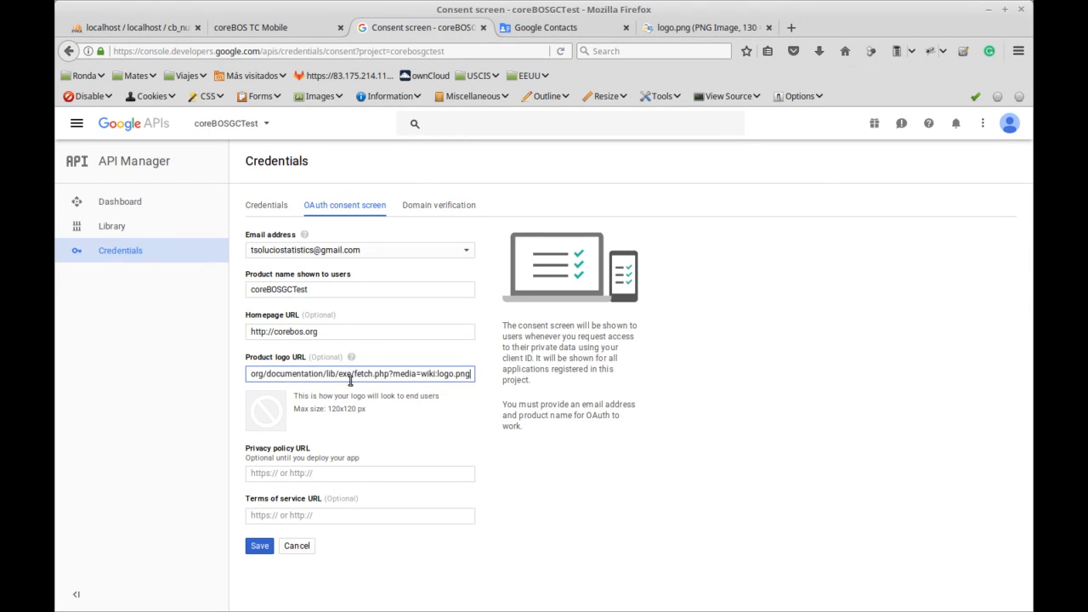
scroll(333, 420, "down", 1)
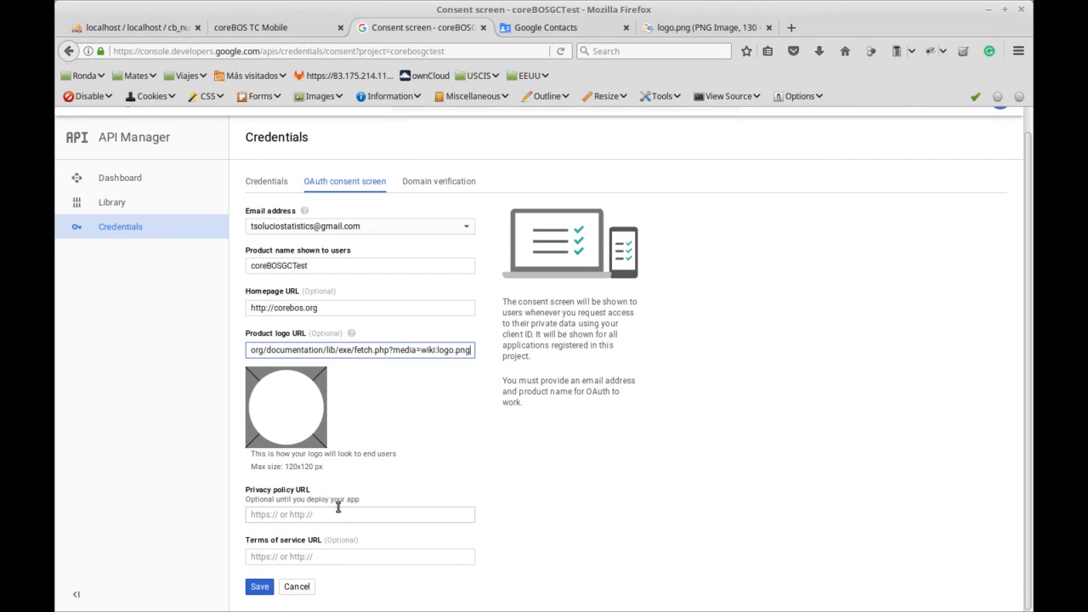
Load the corebos.org home page in the tab holding the logo image and find the policy links in its footer.
left_click(337, 510)
left_click(321, 557)
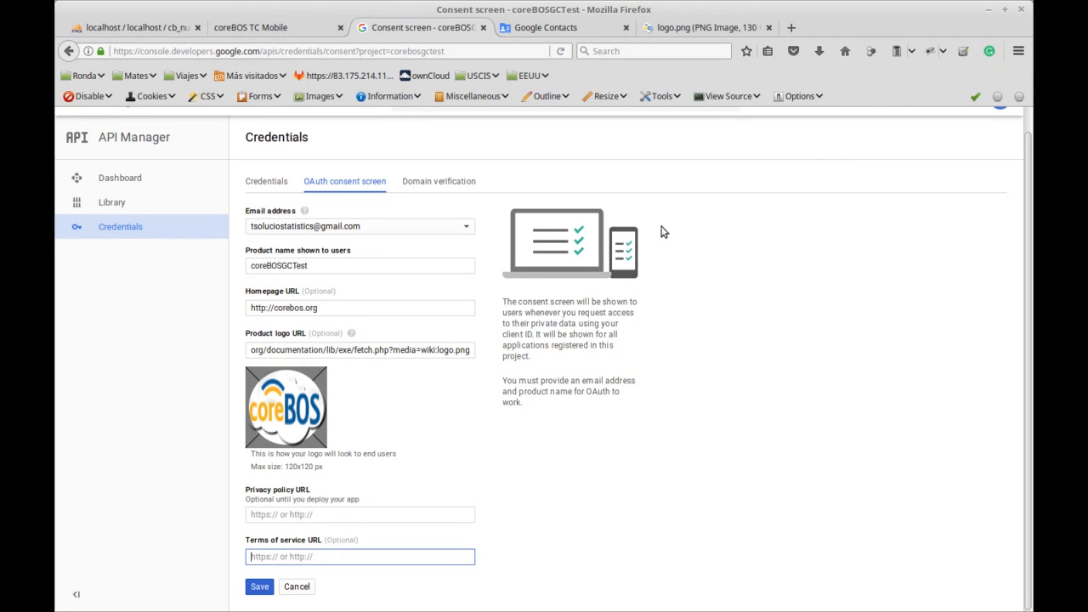
left_click(736, 31)
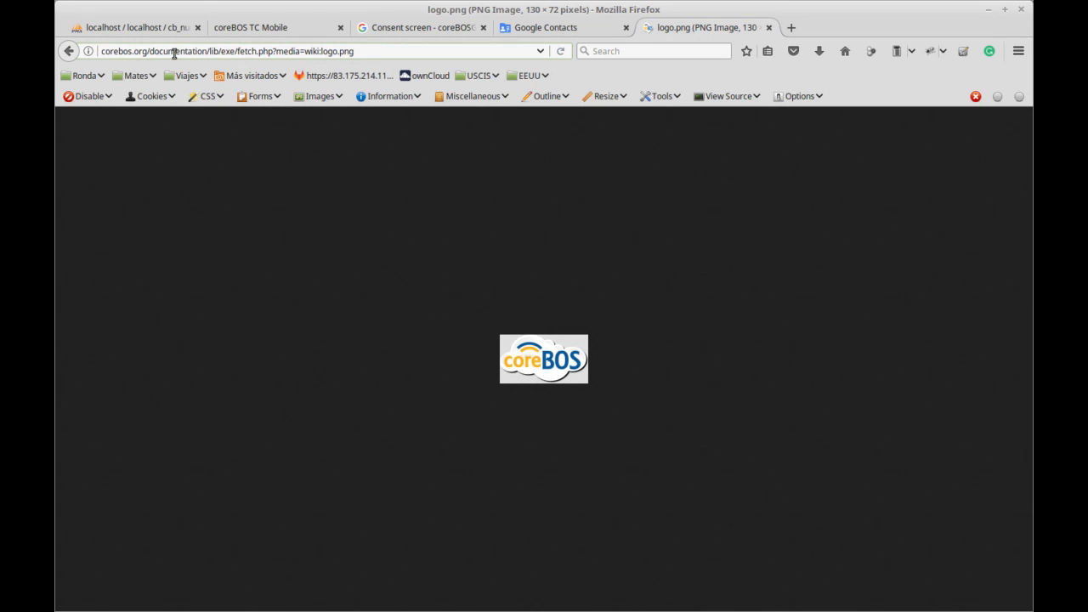
left_click_drag(160, 53, 565, 53)
key("BackSpace")
key("BackSpace")
key("BackSpace")
key("BackSpace")
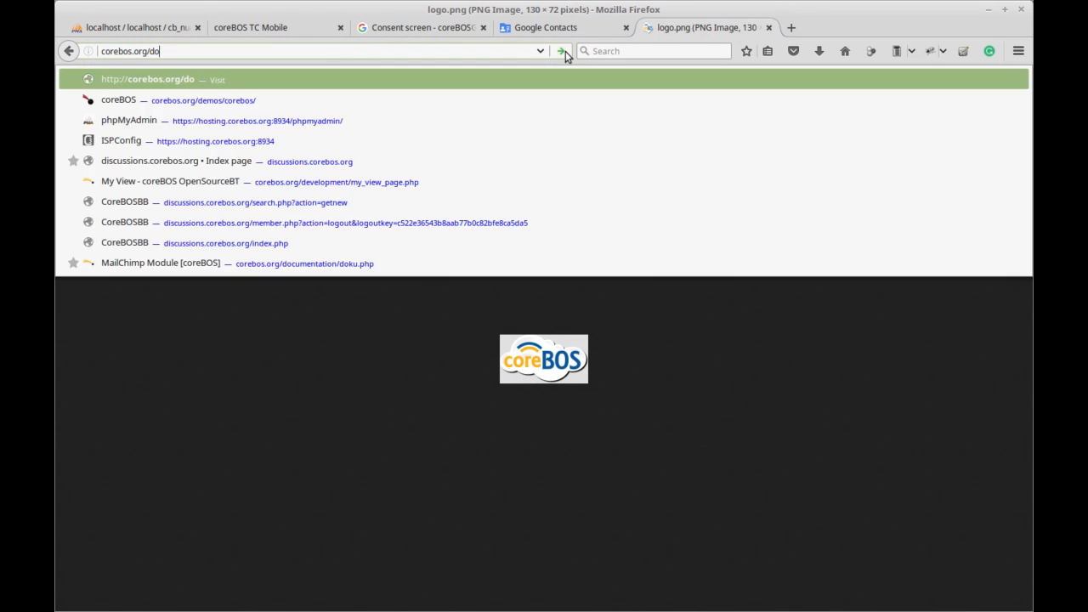
key("Return")
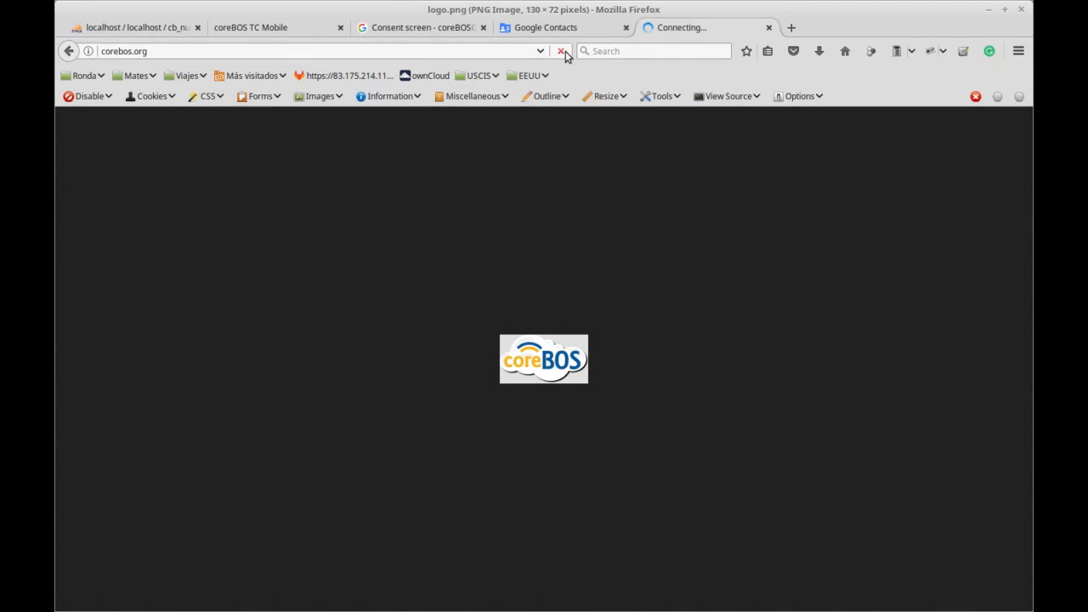
scroll(844, 379, "down", 2)
scroll(843, 378, "down", 10)
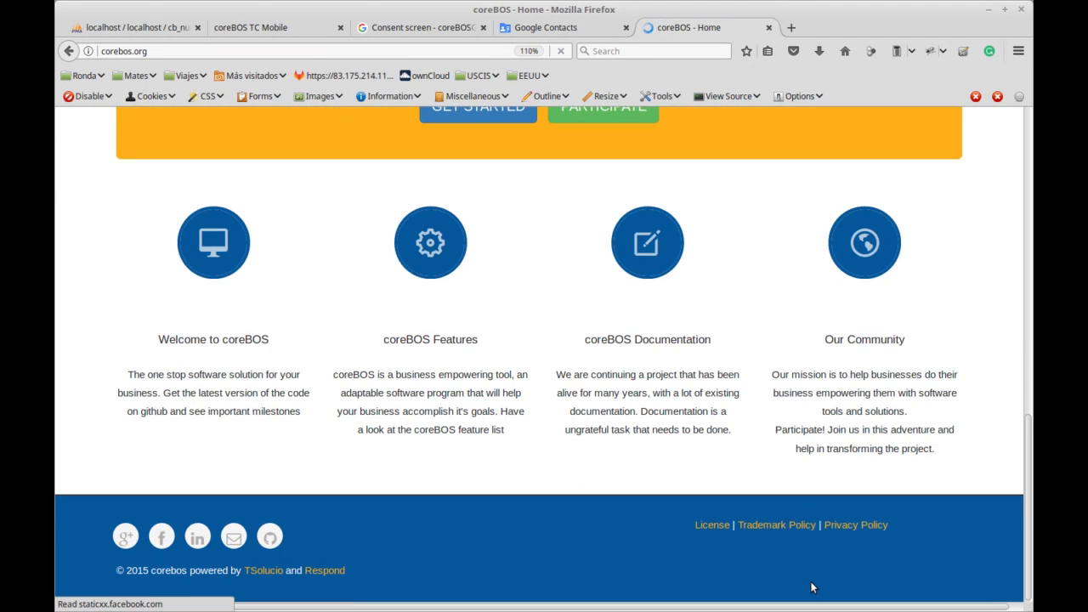
right_click(865, 529)
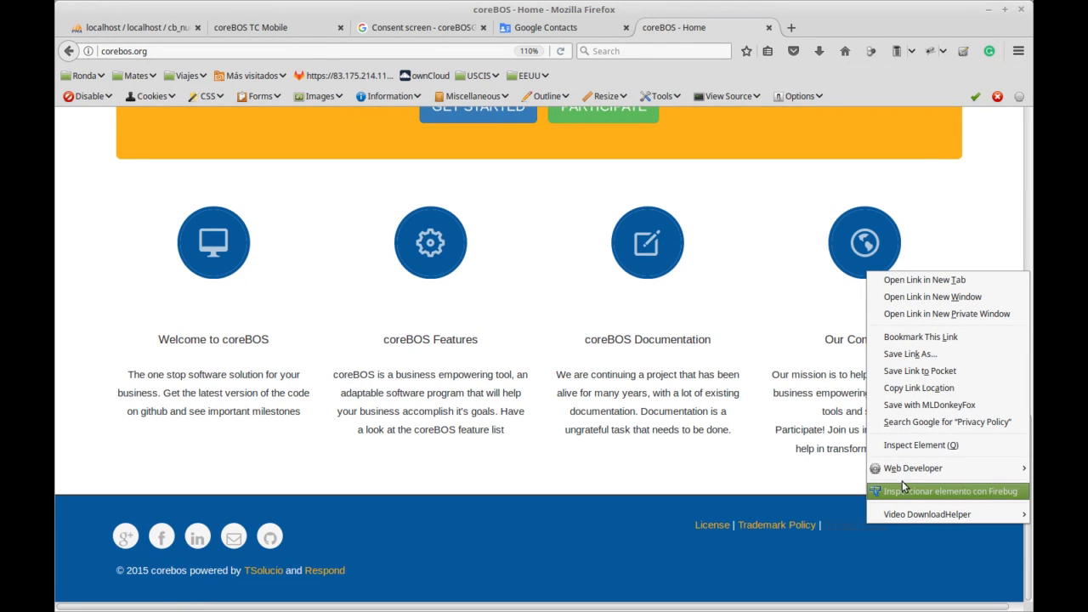
left_click(922, 389)
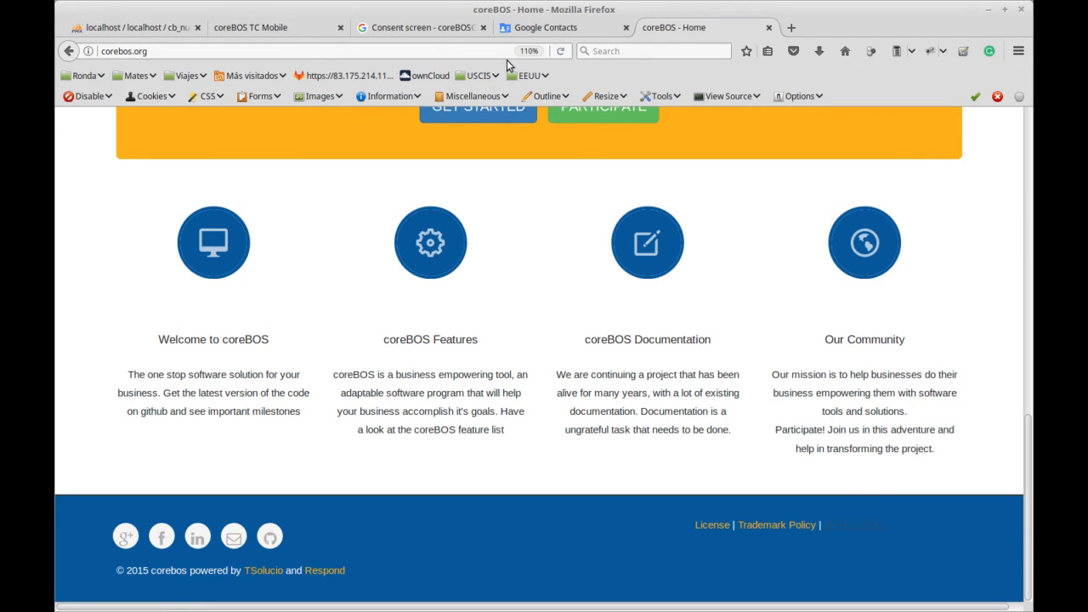
left_click(431, 29)
left_click(308, 556)
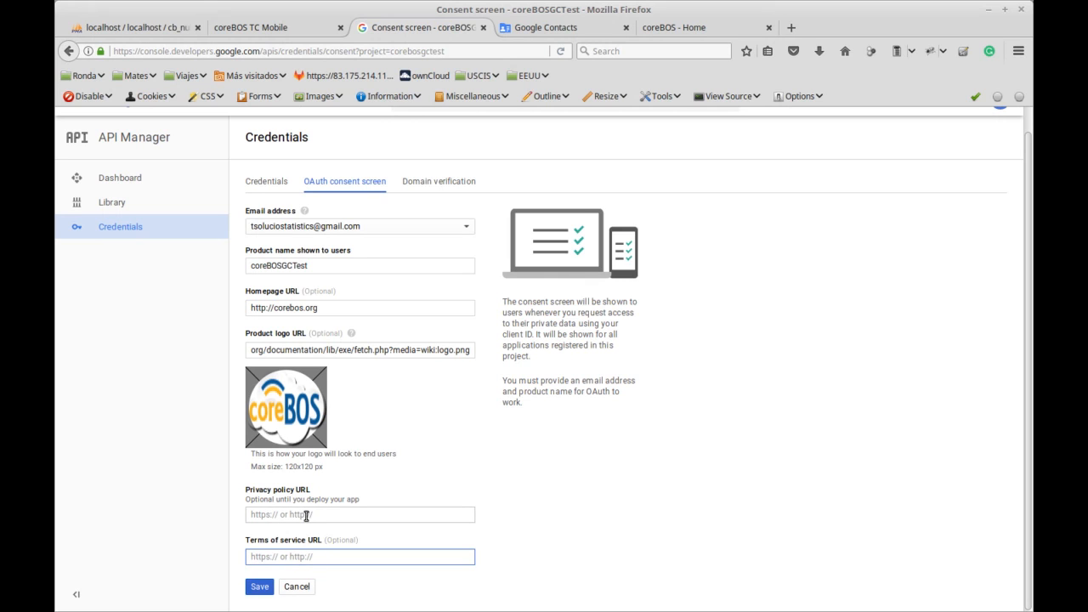
right_click(307, 515)
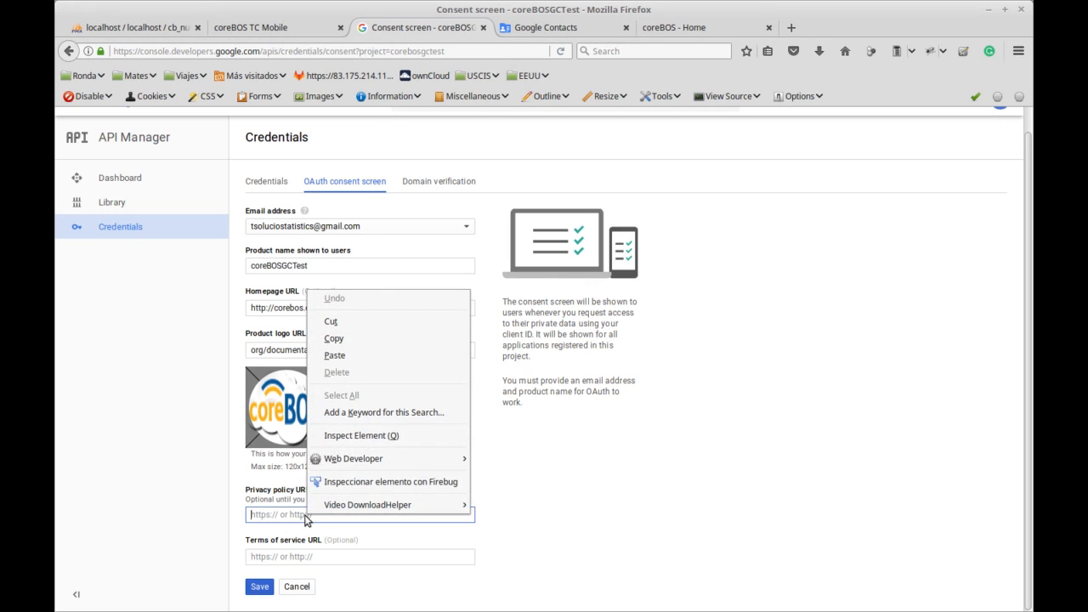
left_click(369, 355)
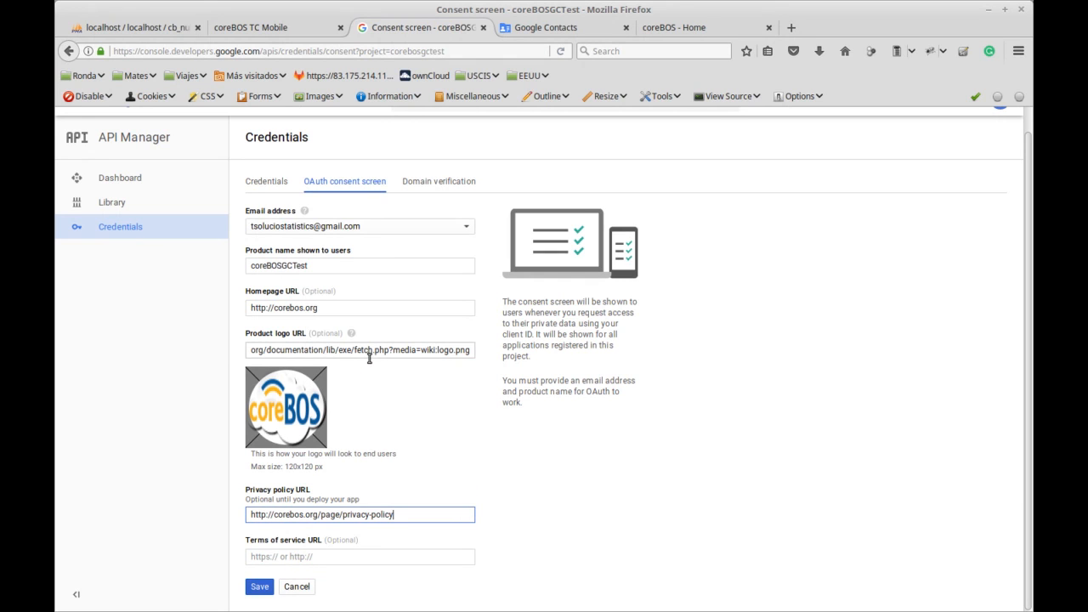
Copy the address of the coreBOS Trademark Policy link, enter it as the terms of service URL, and save the consent screen.
left_click(660, 28)
right_click(753, 526)
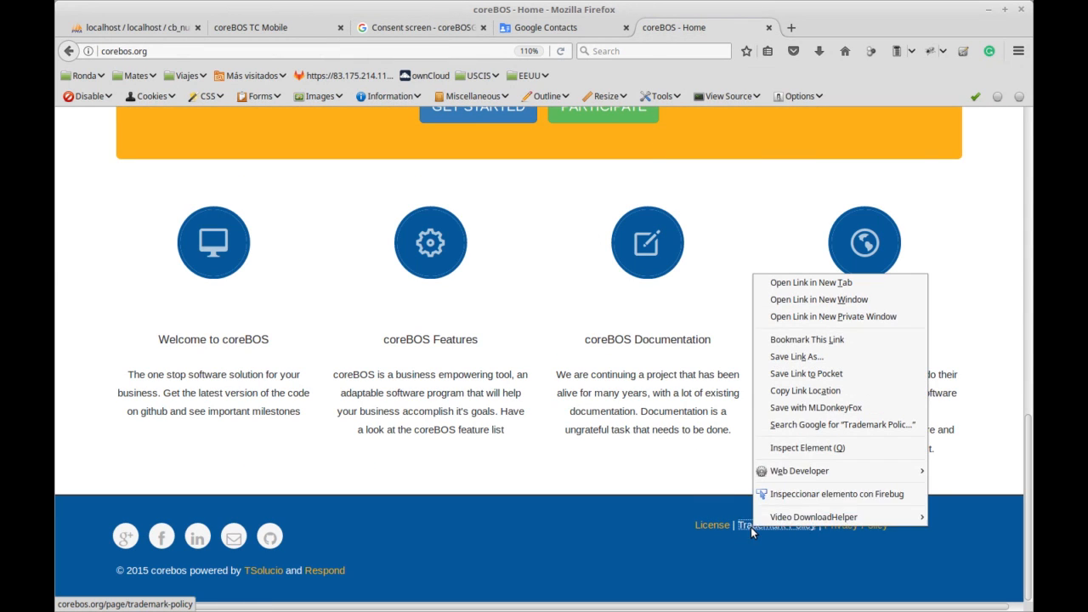
left_click(829, 391)
left_click(417, 27)
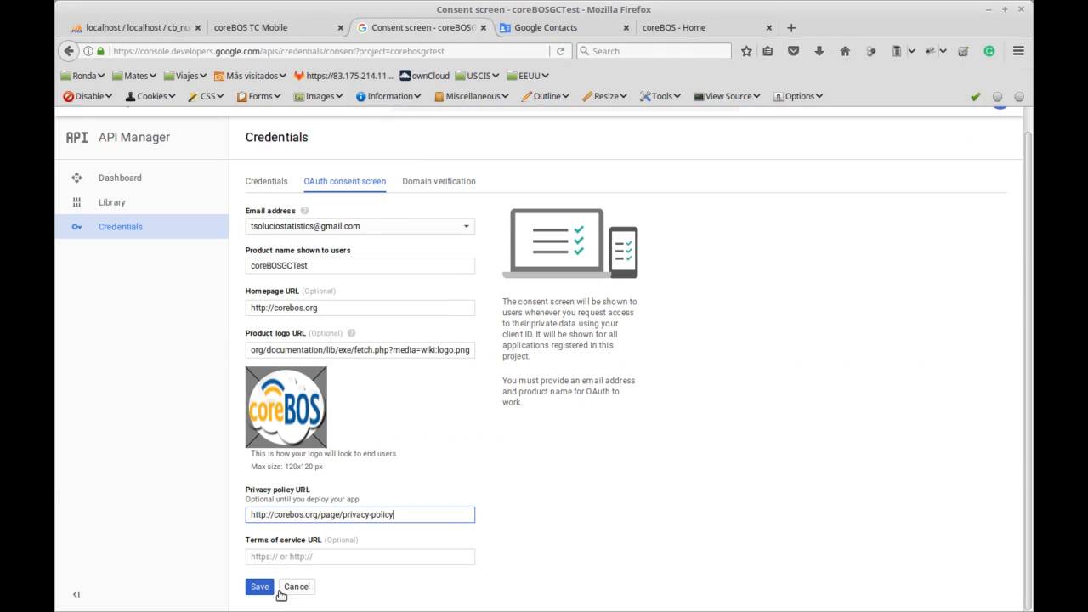
right_click(308, 559)
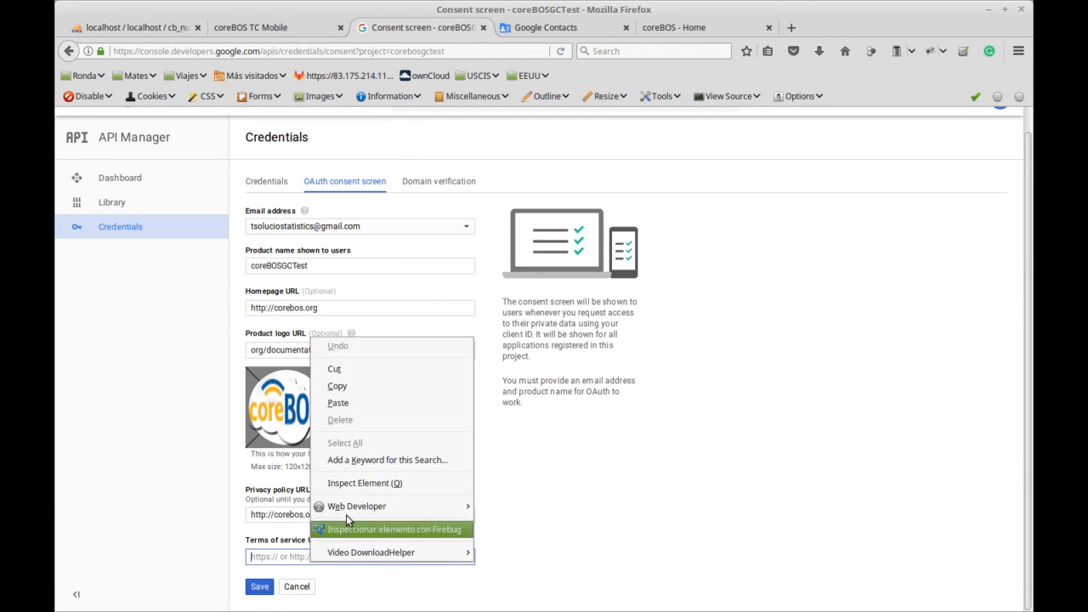
left_click(364, 402)
left_click(260, 588)
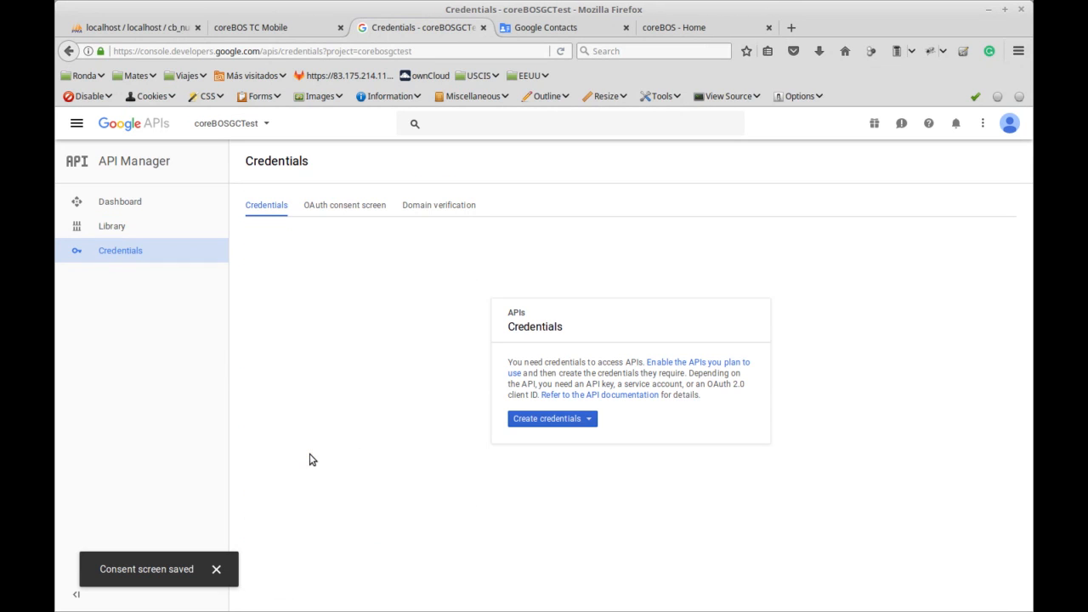
Create an API key credential for the project and close its dialog without restricting the key.
left_click(586, 419)
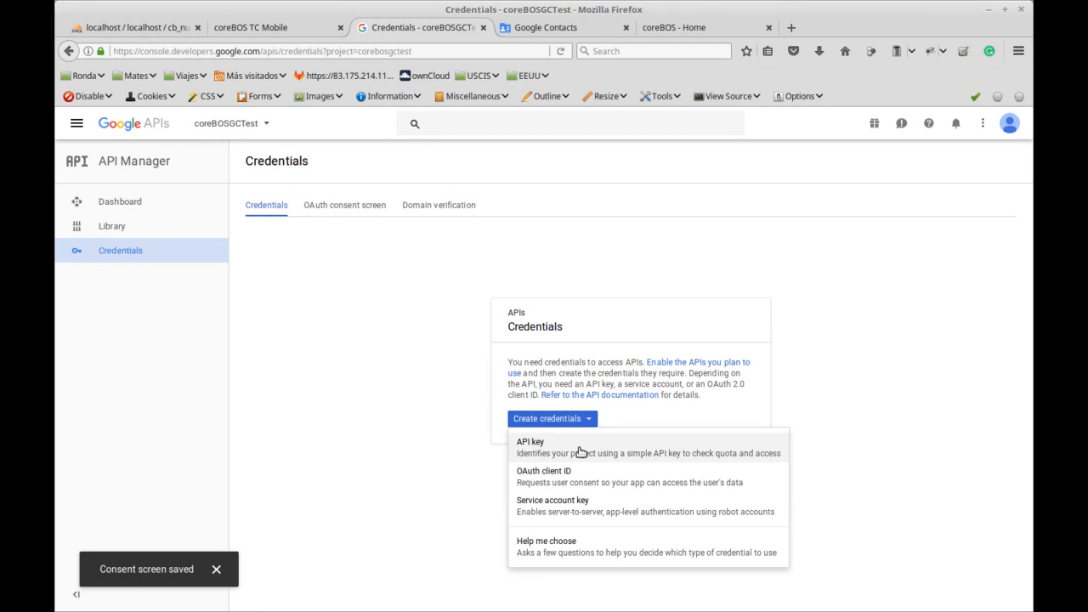
left_click(581, 451)
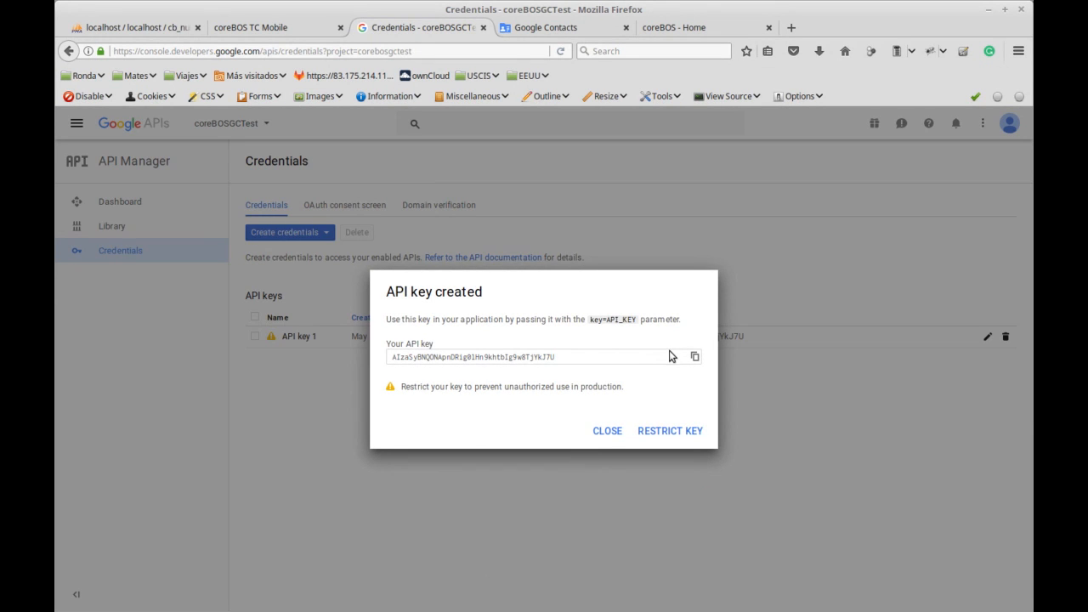
left_click(612, 434)
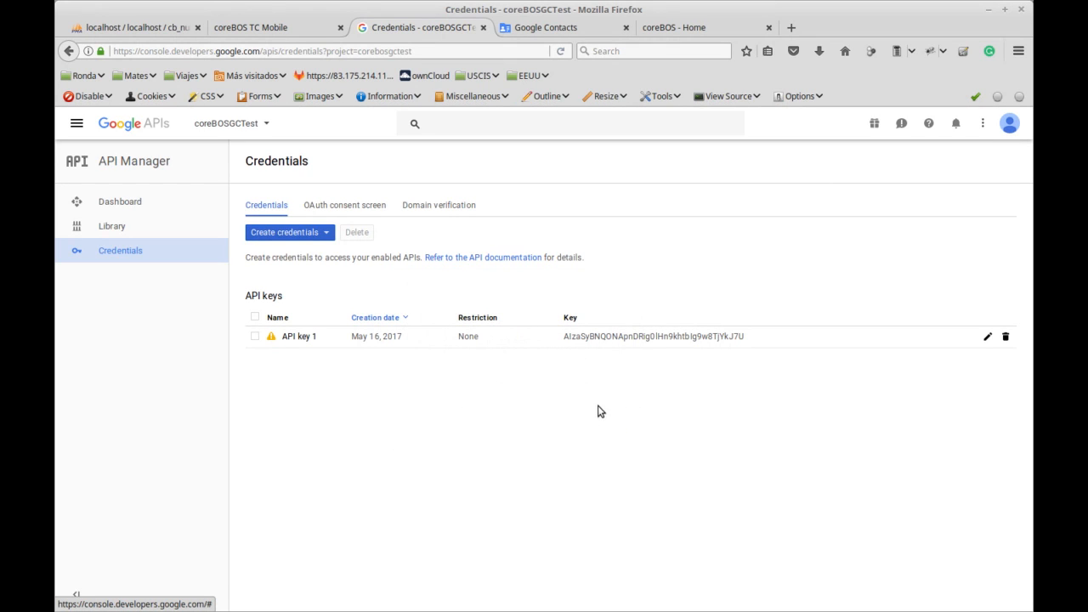
Start a new OAuth client ID credential and set its application type to Web application.
left_click(306, 235)
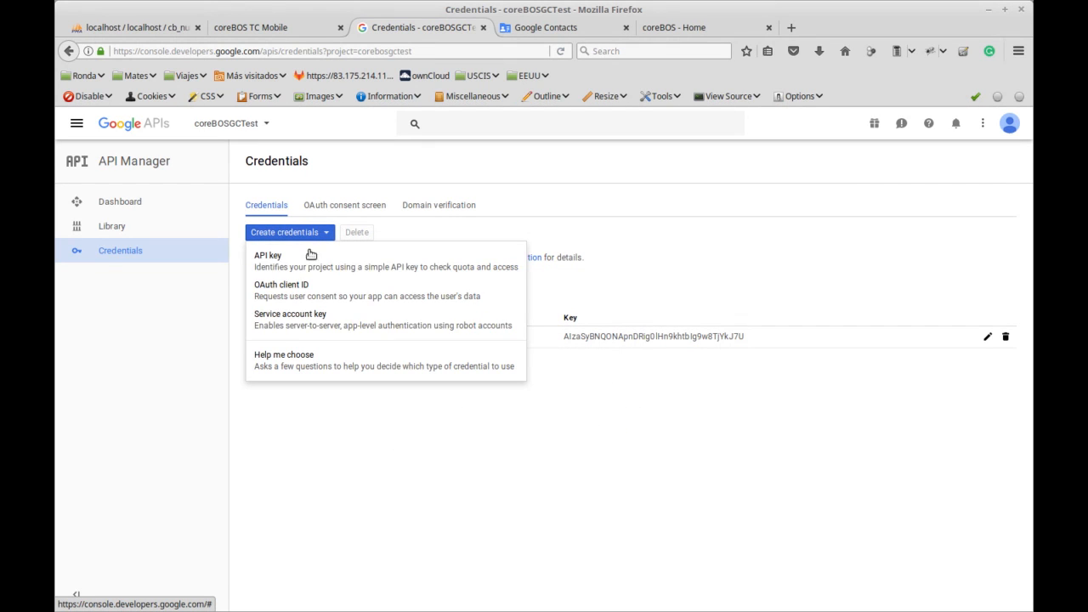
left_click(311, 296)
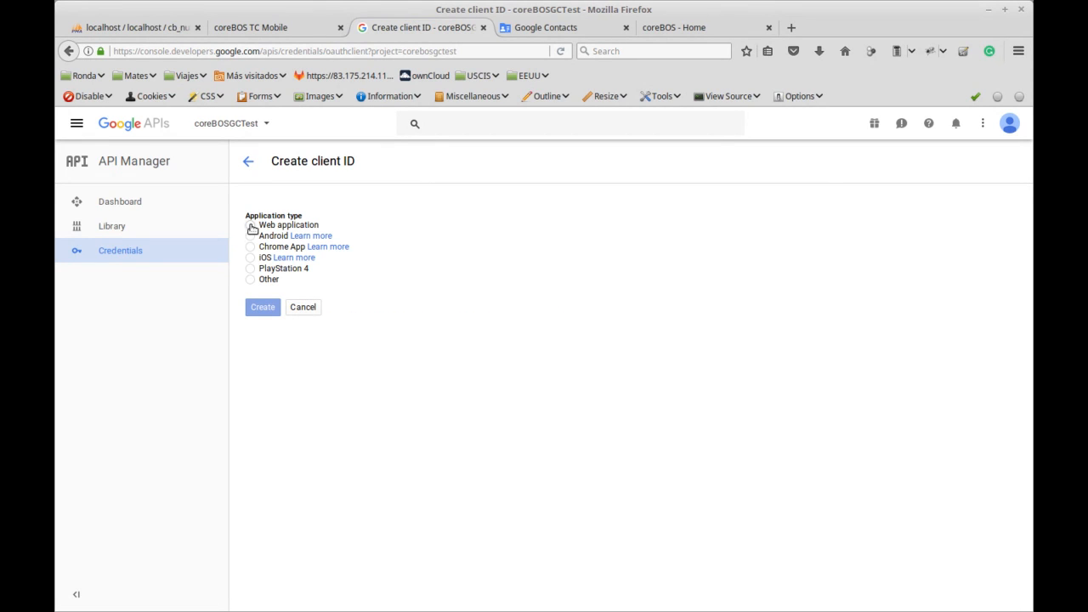
left_click(251, 226)
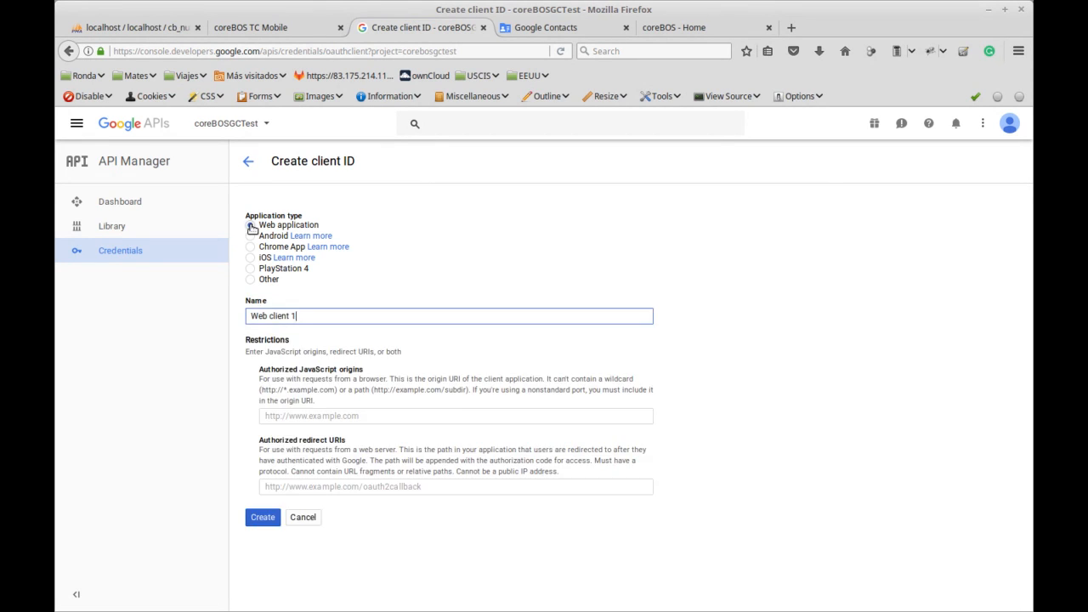
left_click(315, 417)
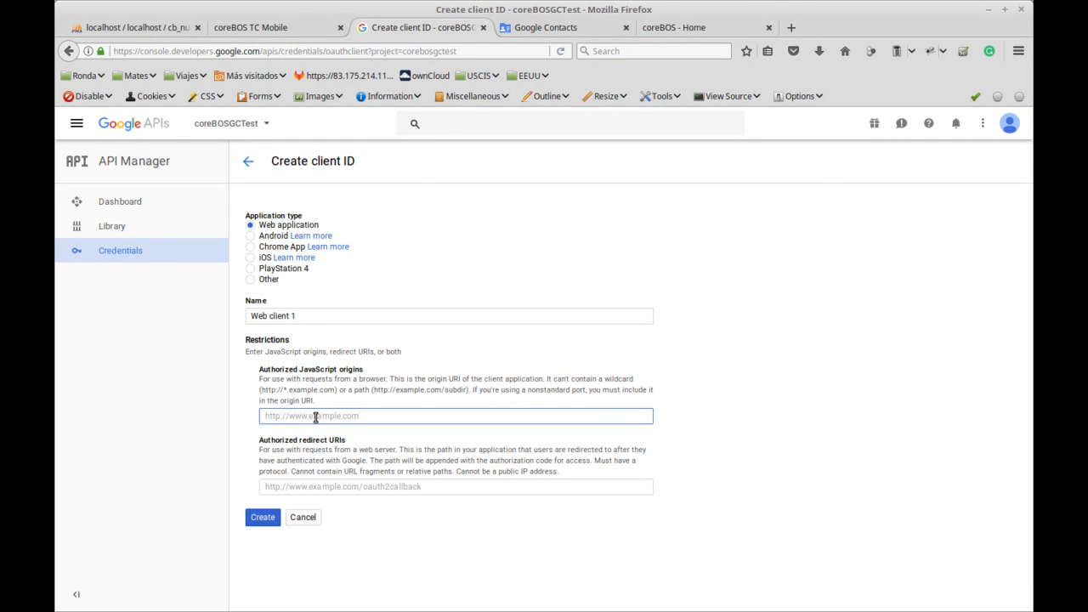
type("http://loclah")
key("BackSpace")
key("BackSpace")
key("BackSpace")
key("BackSpace")
key("BackSpace")
key("BackSpace")
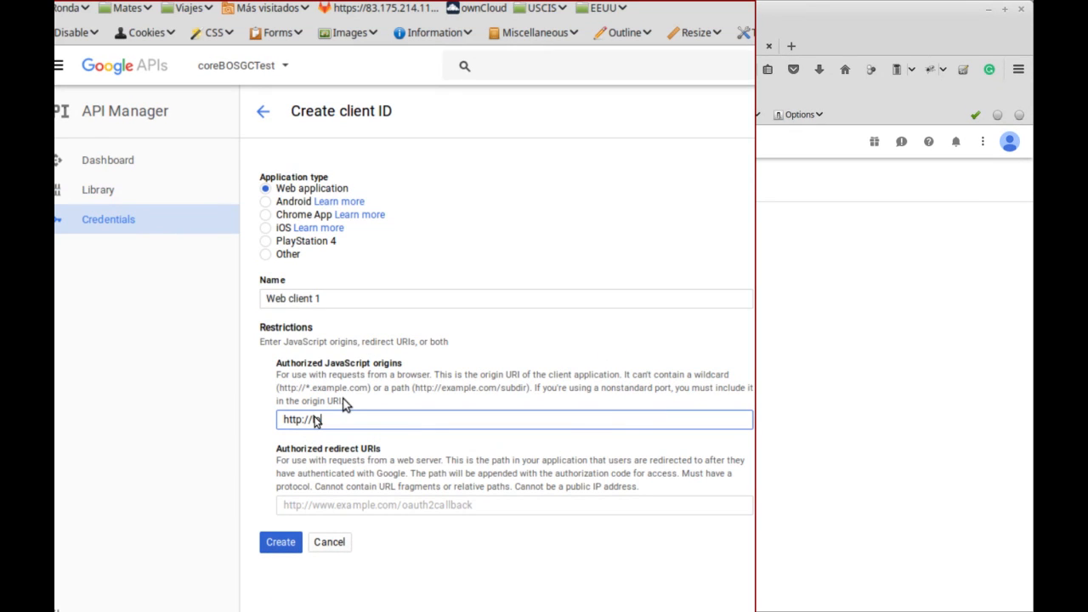
key("ctrl+t")
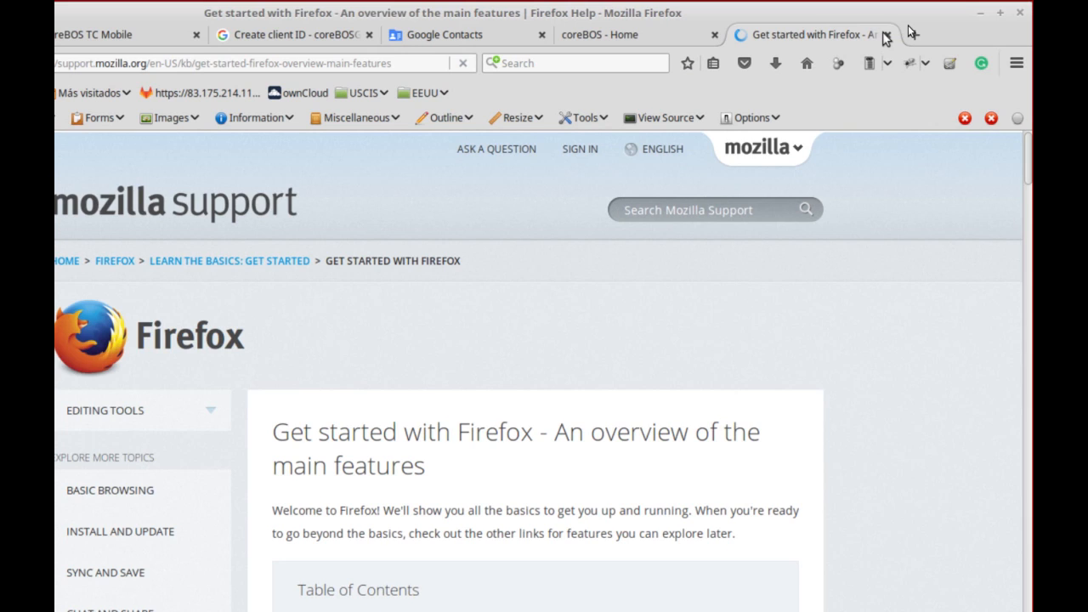
left_click(911, 28)
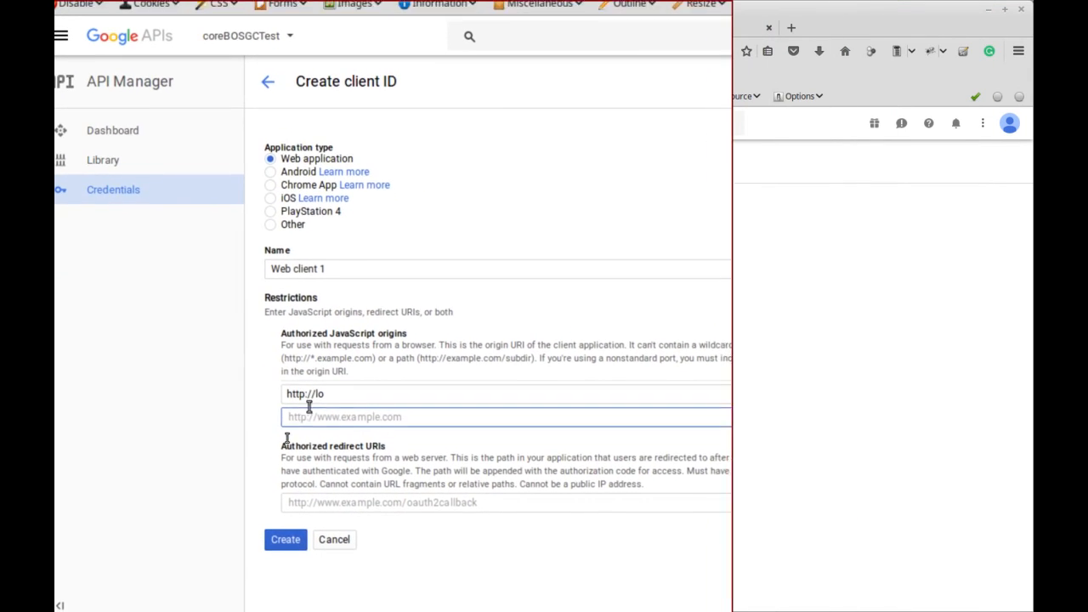
triple_click(356, 393)
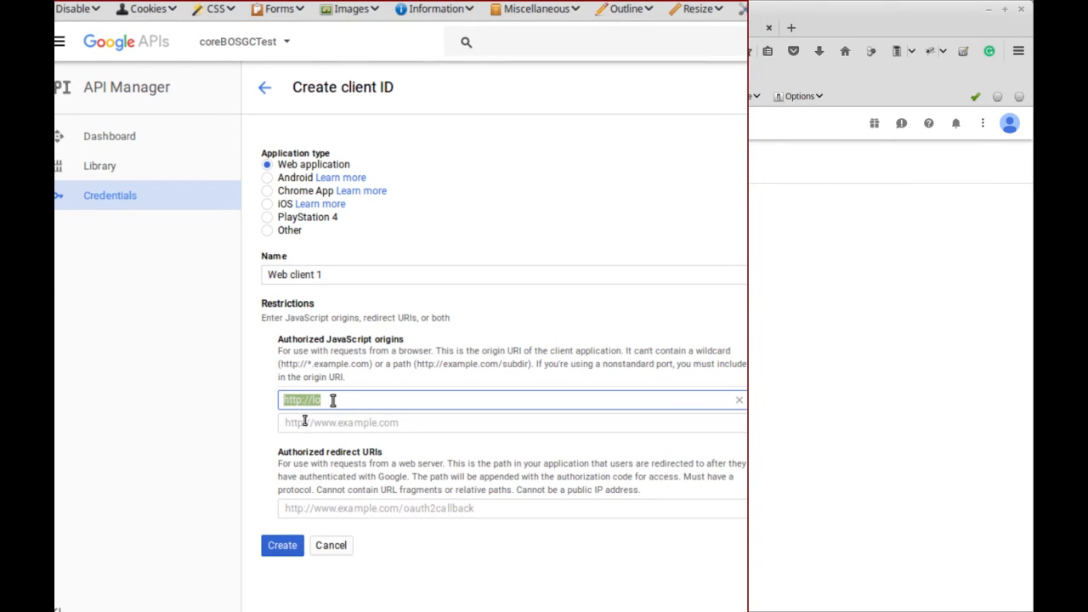
left_click(328, 399)
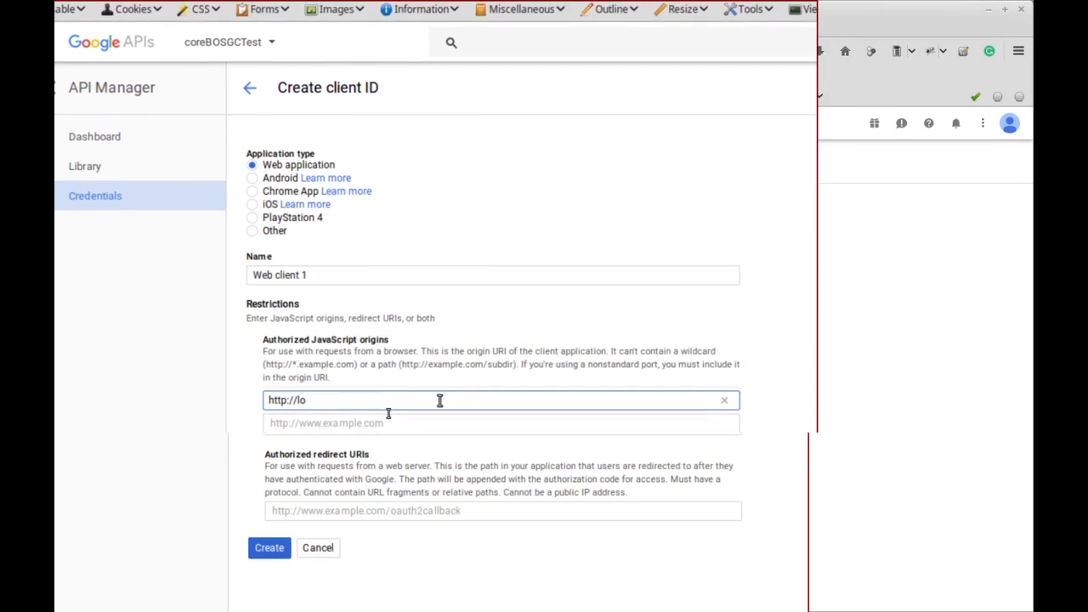
left_click(383, 425)
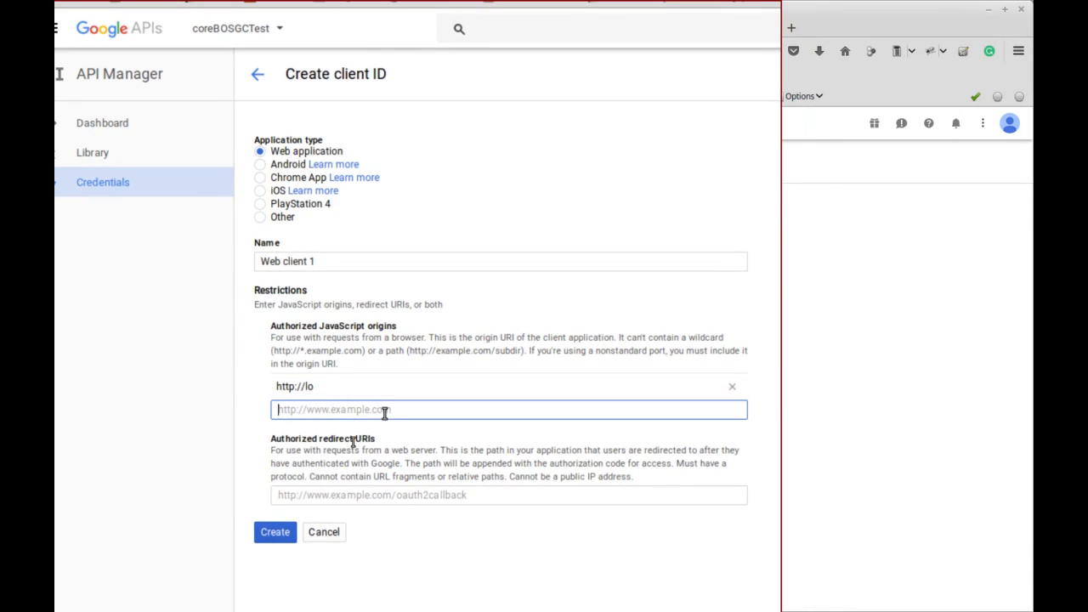
triple_click(360, 398)
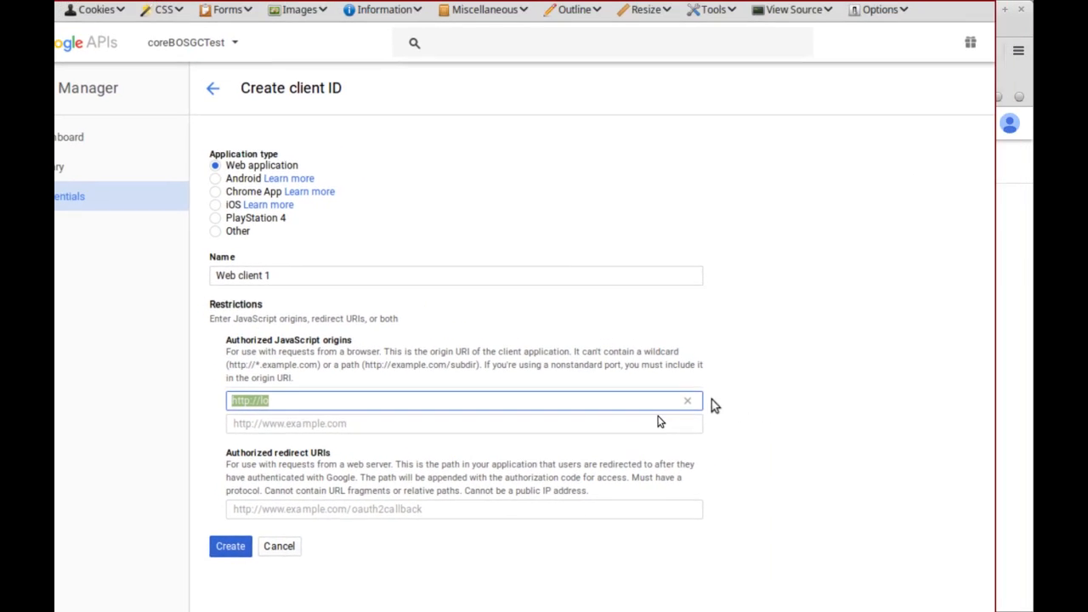
left_click(690, 401)
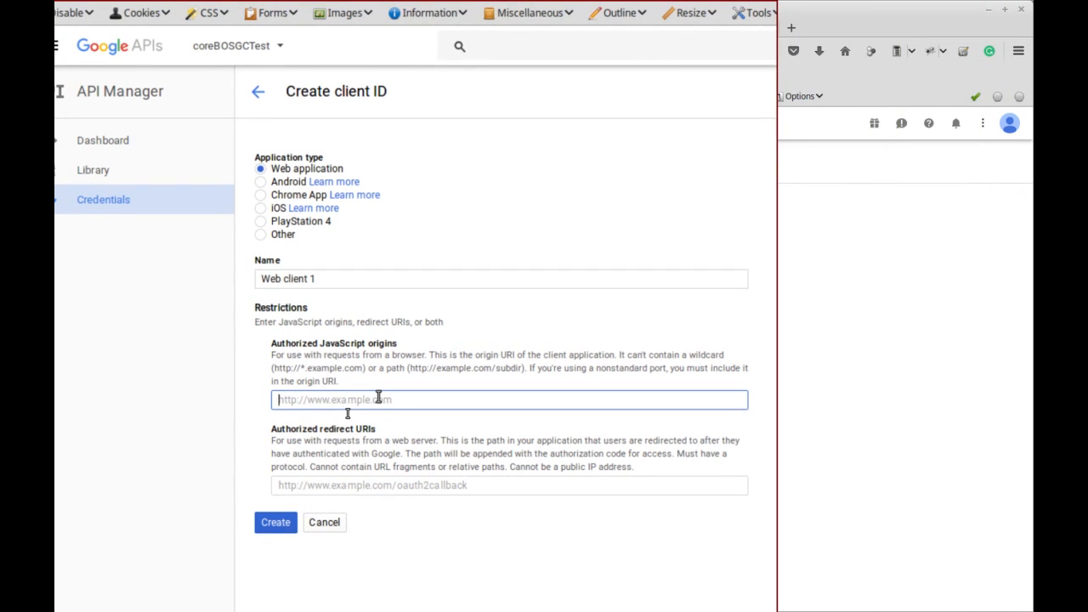
type("http://localhost")
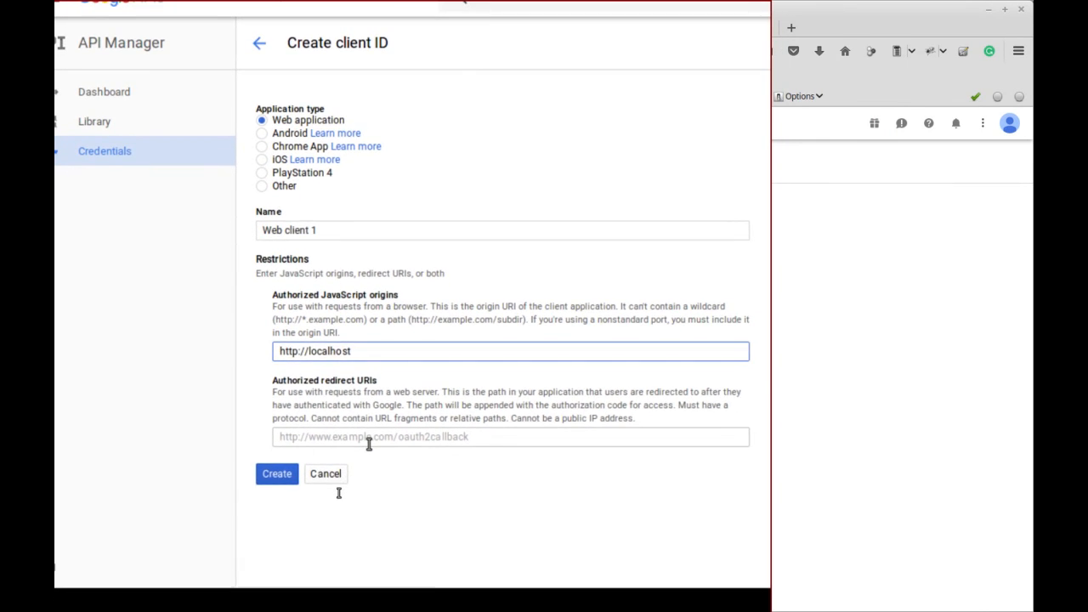
left_click(338, 493)
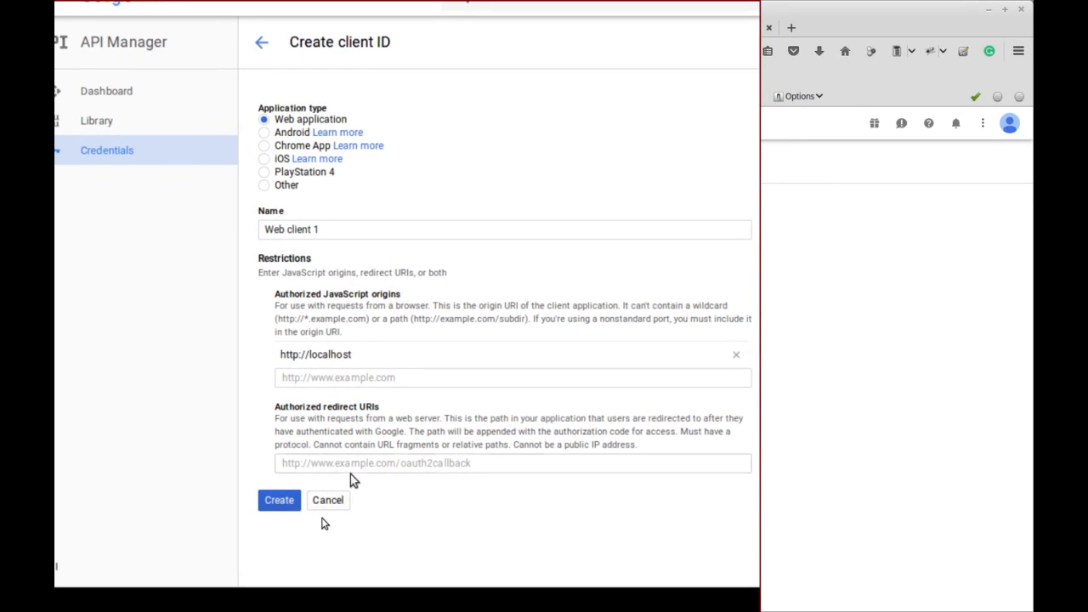
left_click(353, 462)
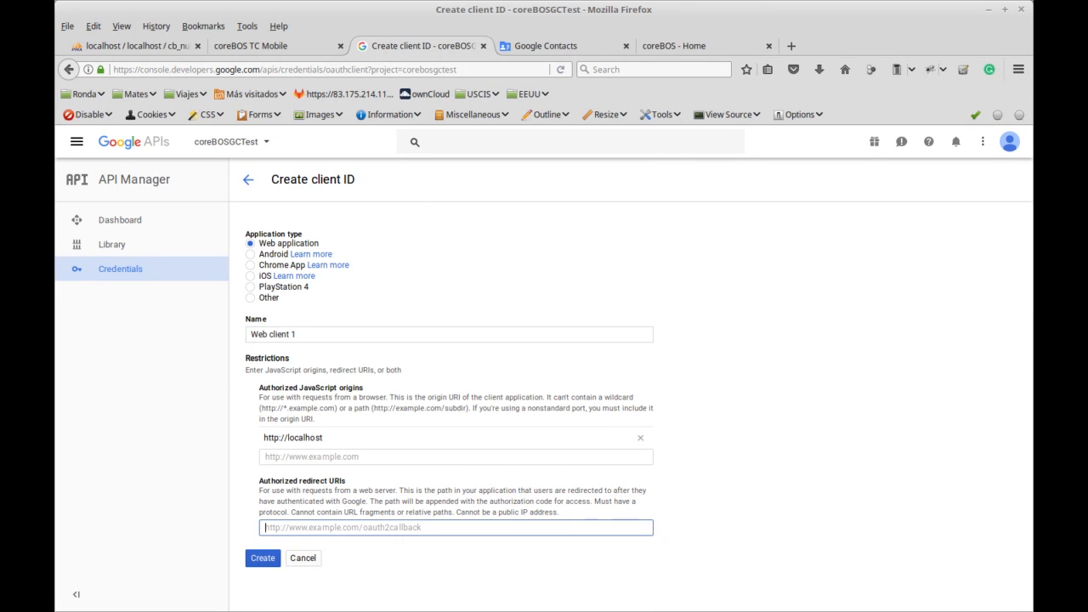
key("alt+Tab")
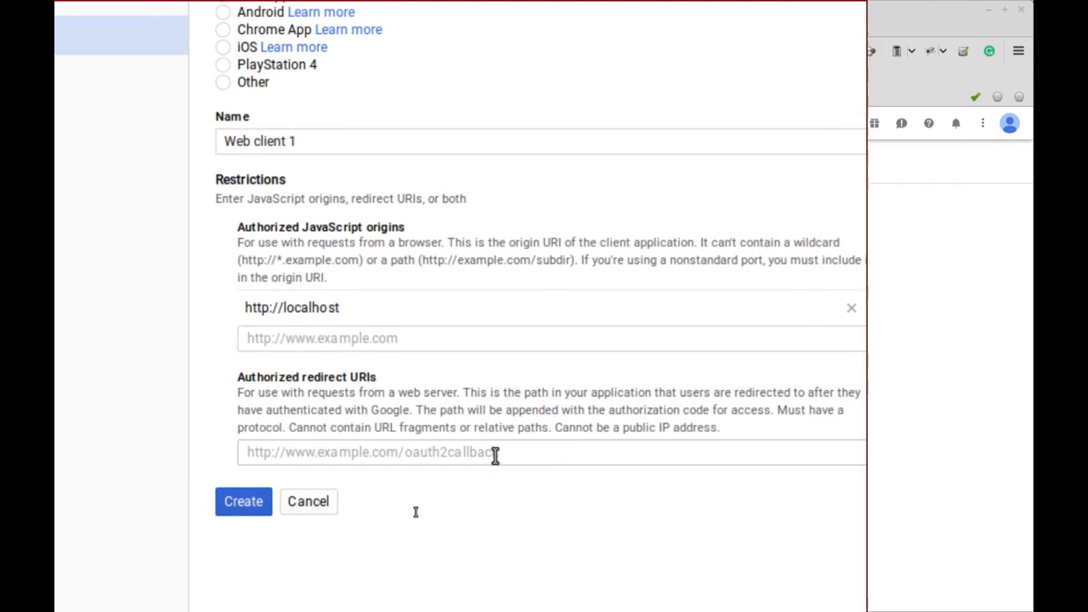
left_click(492, 455)
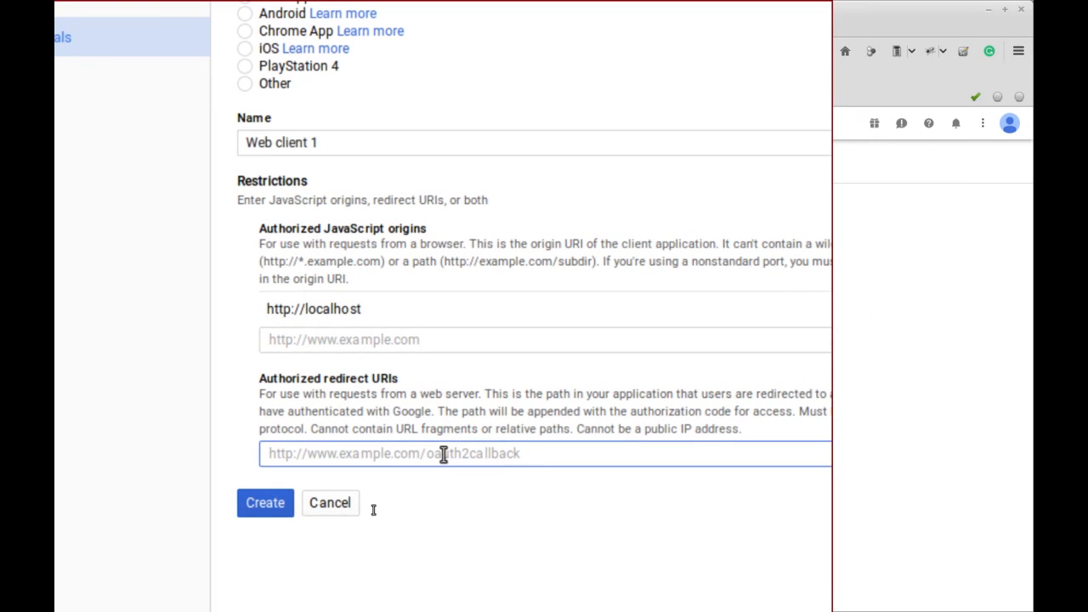
type("http://localhost/coreBOSwork/index.php?module=Contacts&action=ContactsAjax&file=List&operation=sync&sourcemodule=Contacts&service=GoogleContacts")
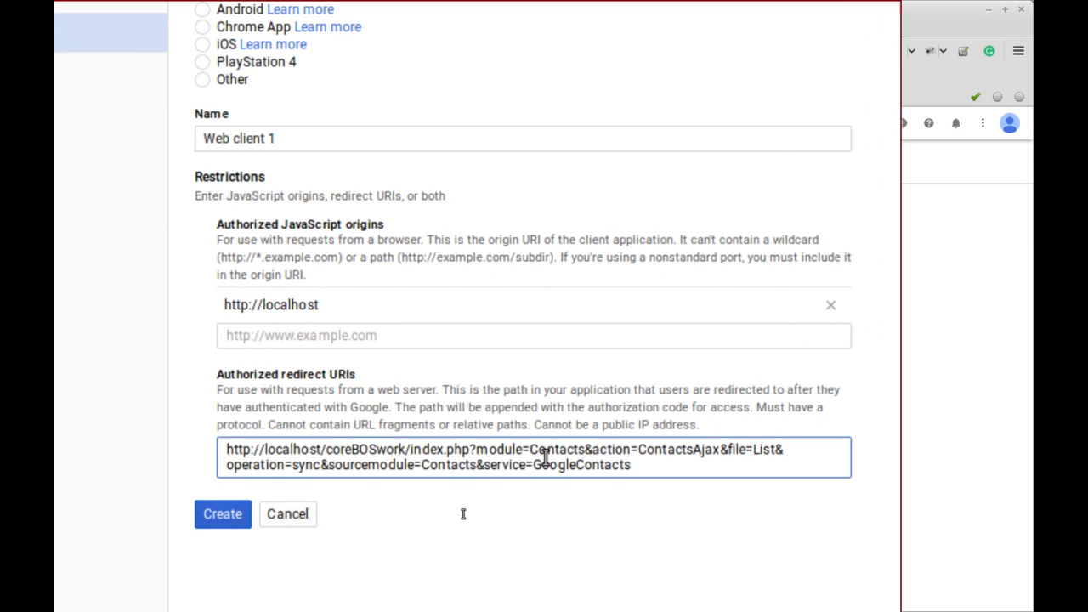
Create the Web client 1 OAuth client ID with the entered redirect URI and close the dialog showing its credentials.
double_click(375, 455)
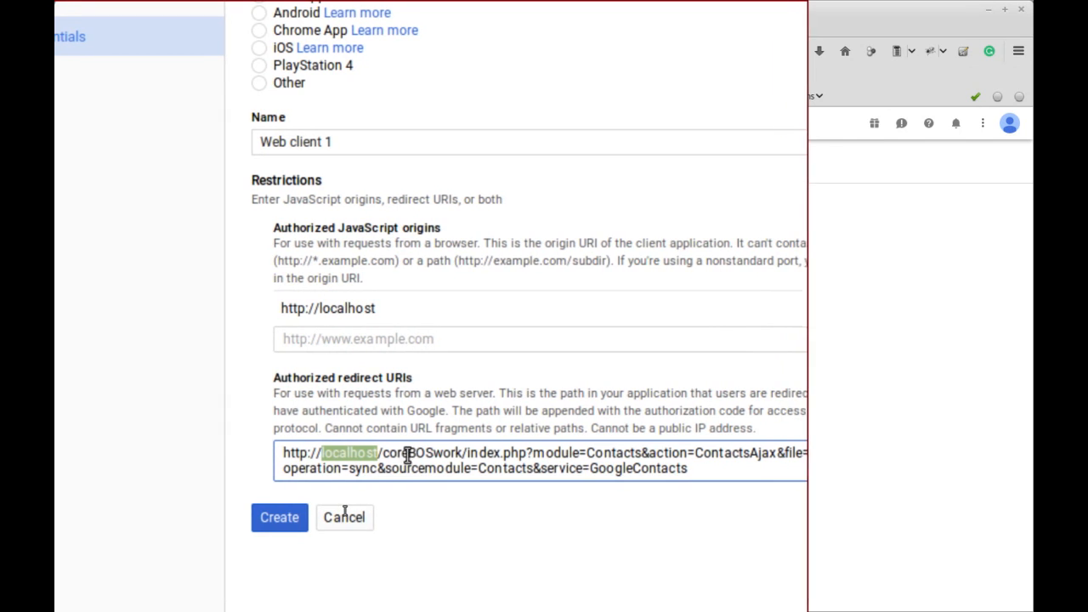
double_click(406, 454)
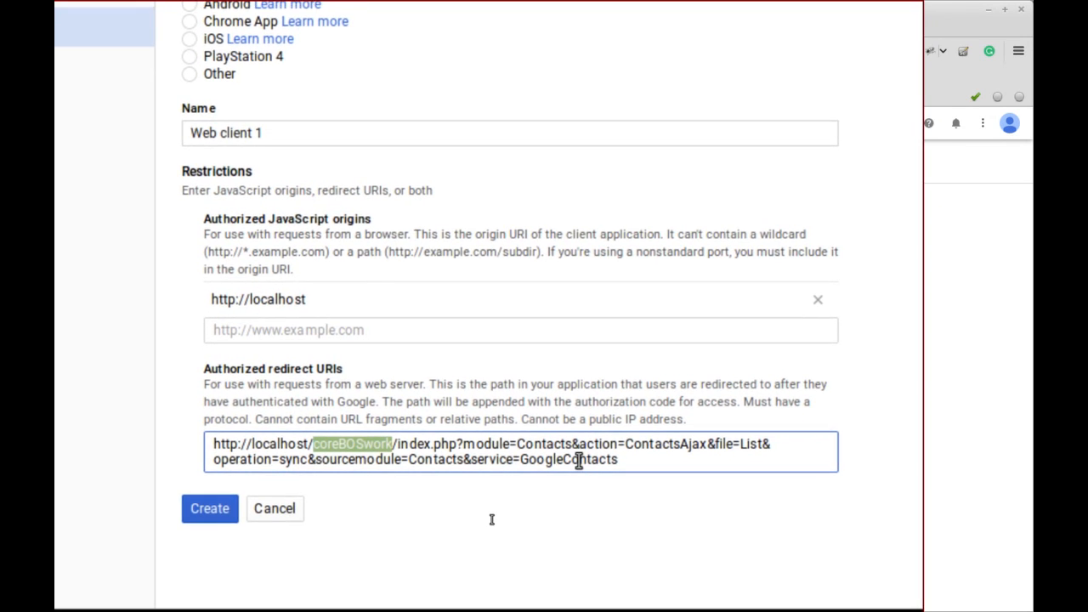
left_click(579, 460)
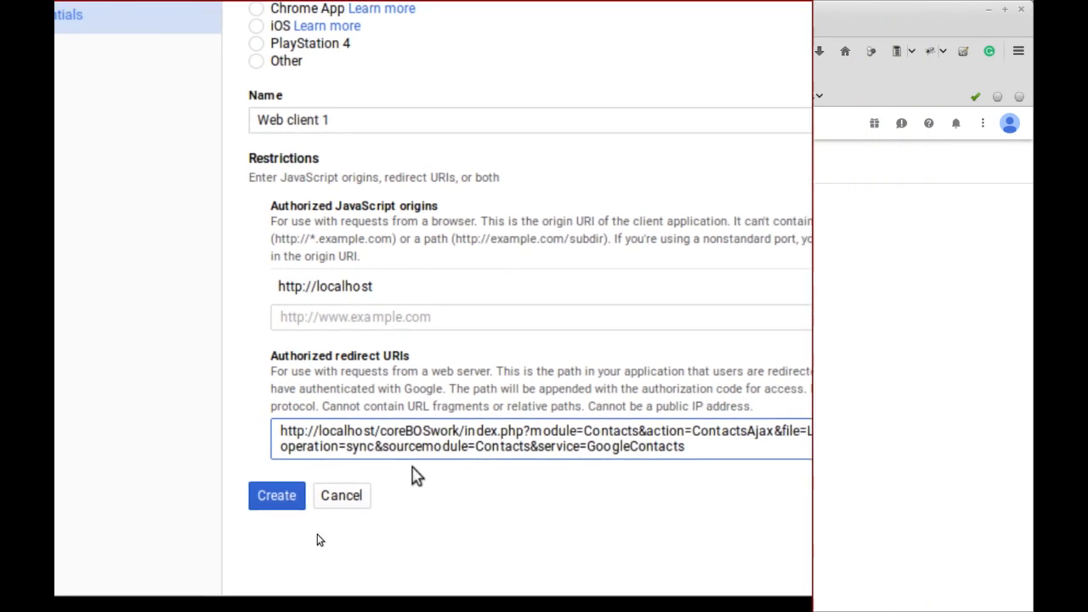
left_click(317, 482)
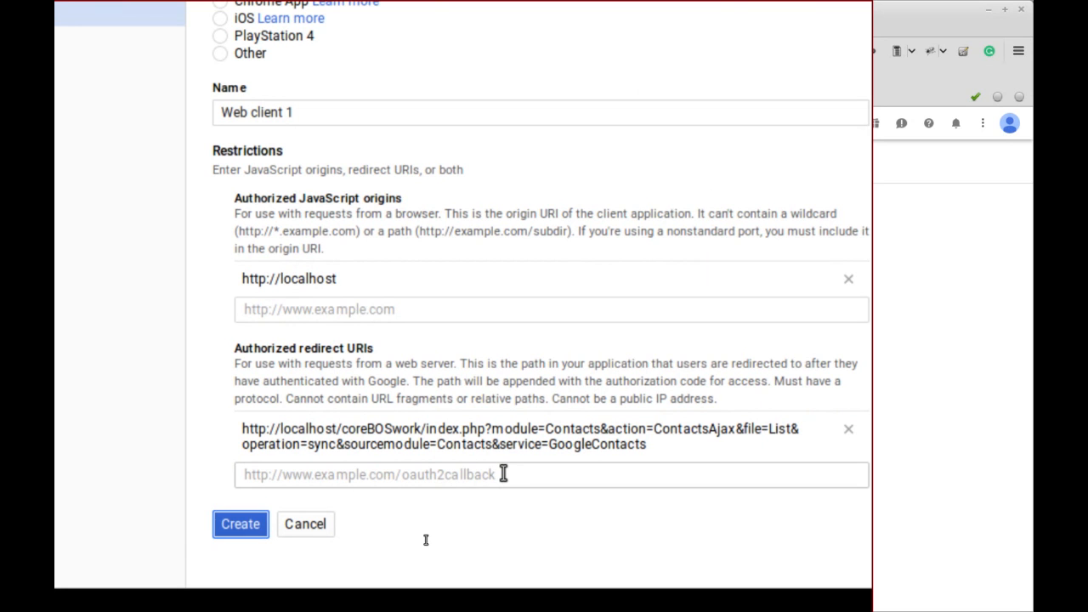
scroll(434, 510, "up", 2)
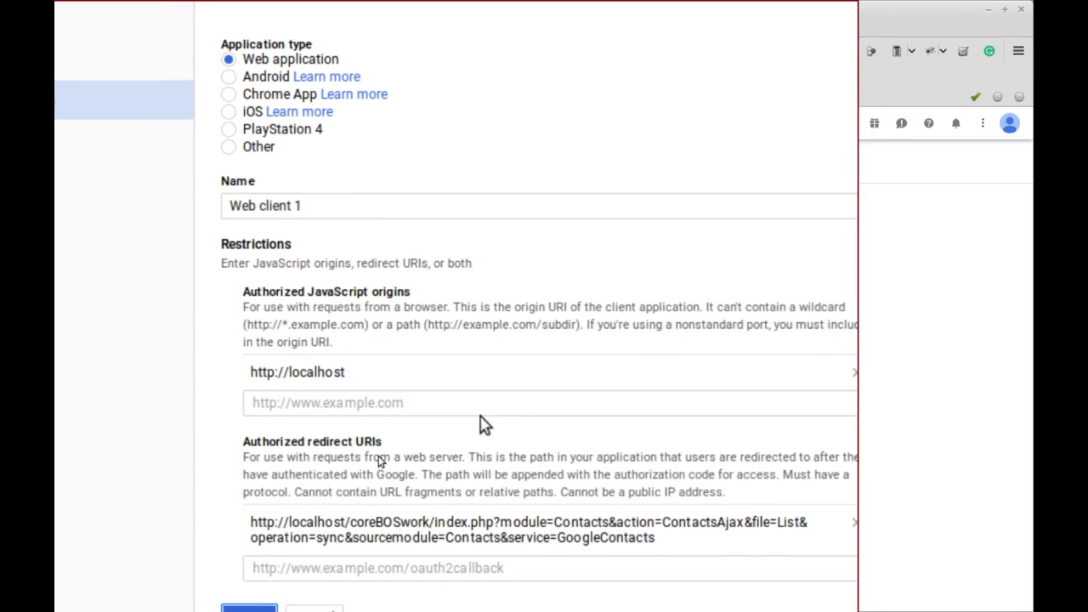
left_click(308, 501)
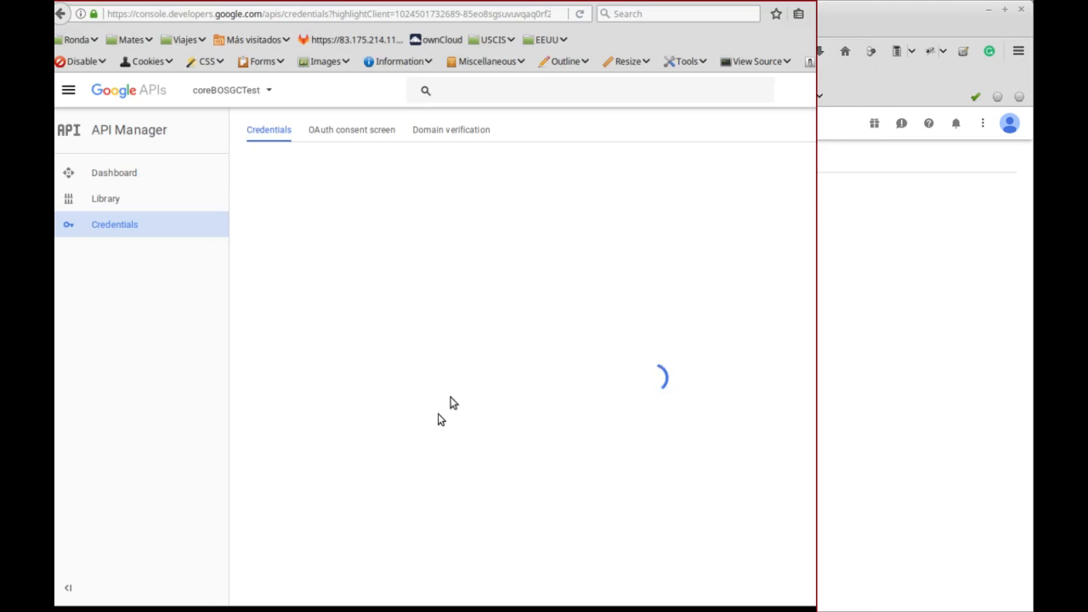
key("alt")
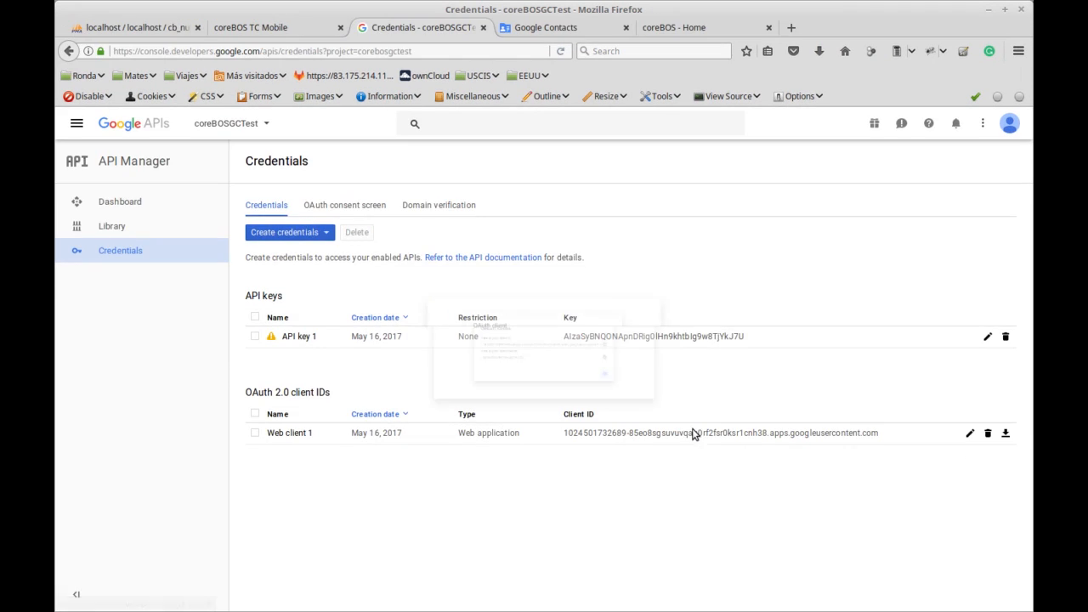
left_click(694, 430)
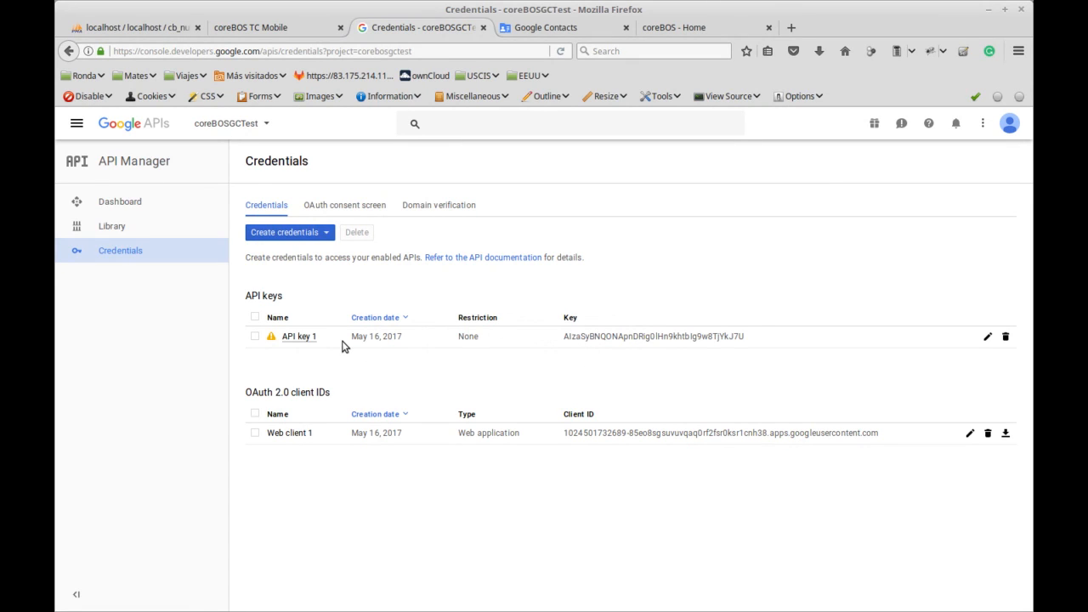
Switch to coreBOS in Chrome and open its Google Contacts activation page at localhost/coreBOSwork/index.php?module=Utilities&action=integration&_op=getconfiggcontact.
left_click(544, 28)
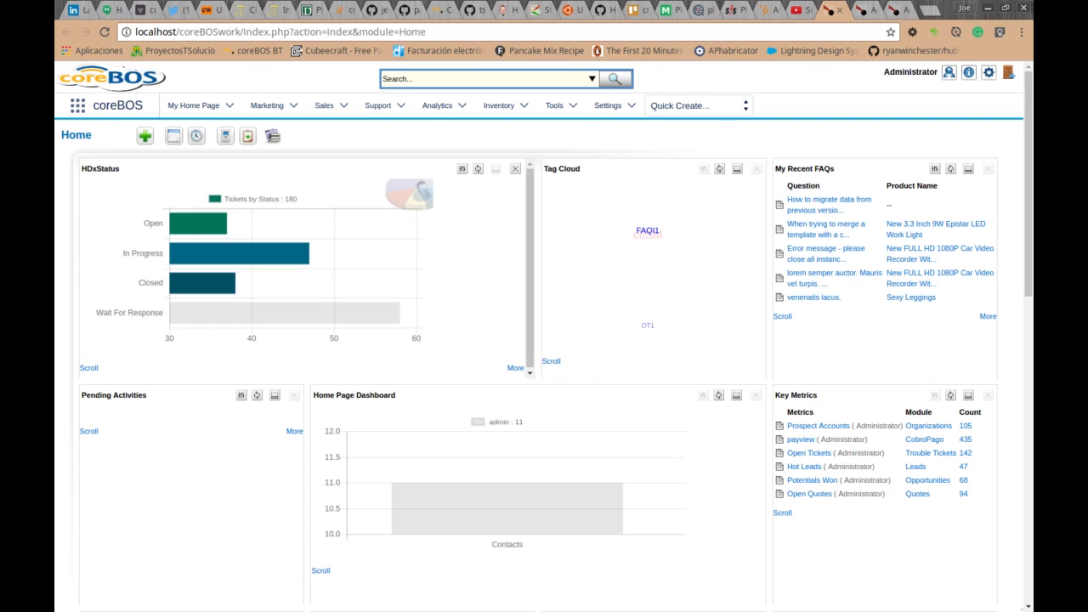
left_click(862, 10)
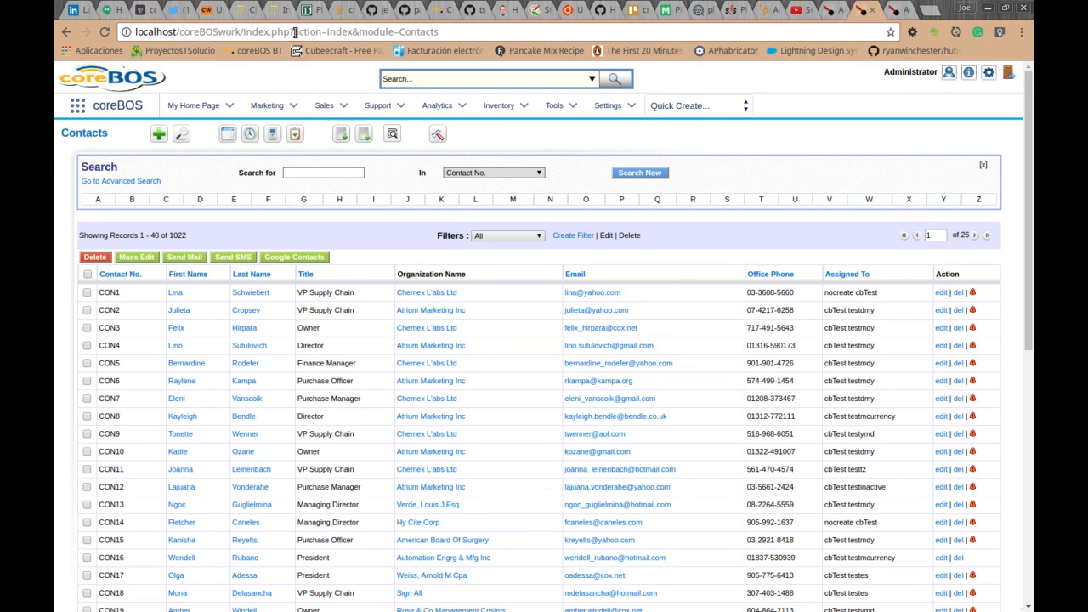
left_click_drag(296, 34, 497, 34)
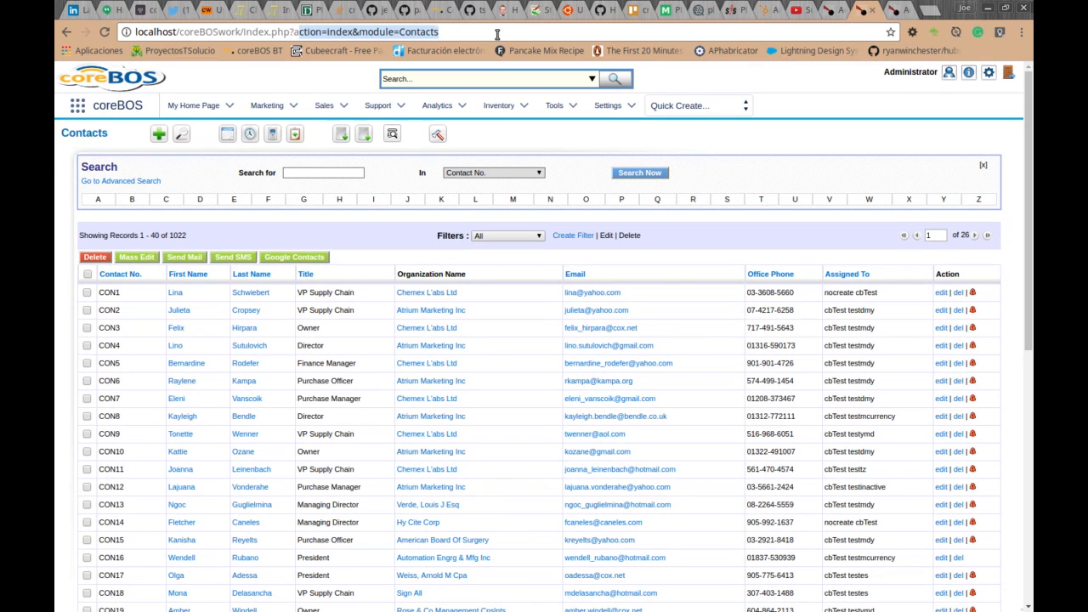
key("BackSpace")
key("BackSpace")
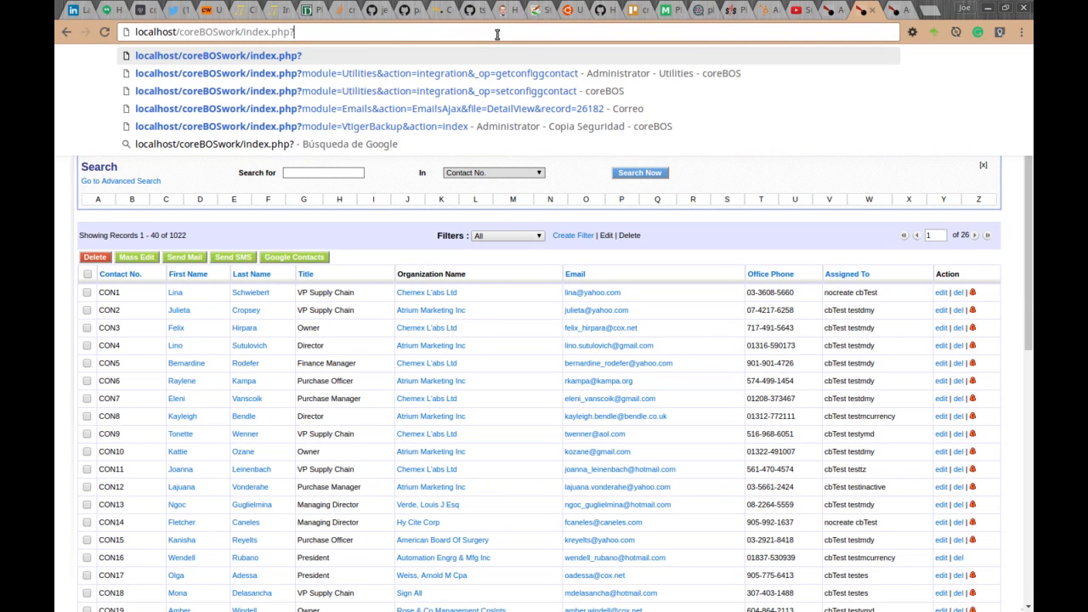
type("mod")
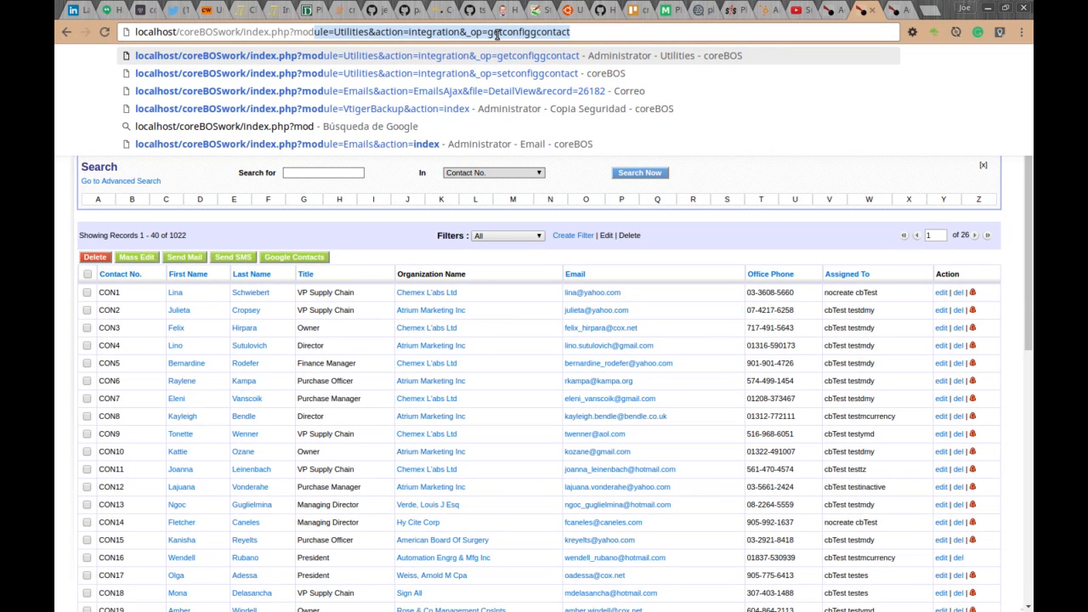
left_click(592, 34)
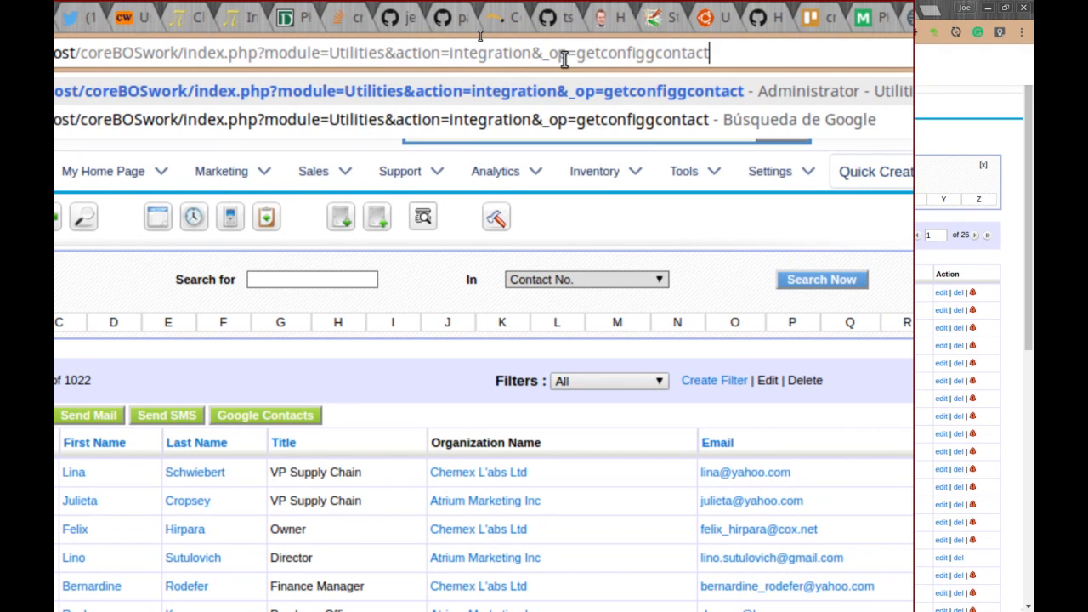
key("Return")
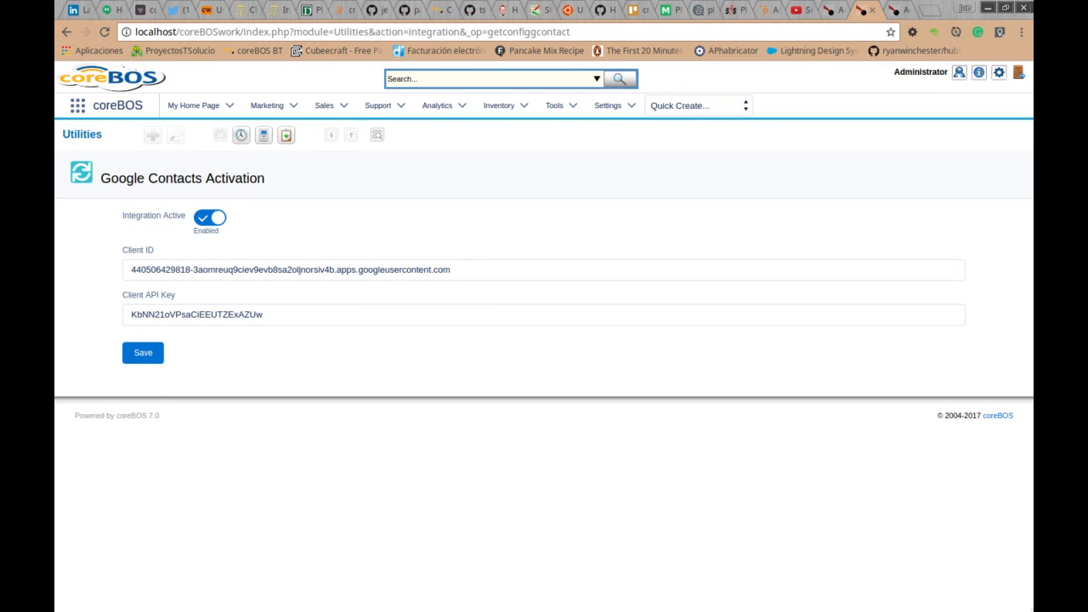
Switch to the Google API console's Credentials page in Firefox and open the coreBOSGoogleContacts project.
key("alt+Tab")
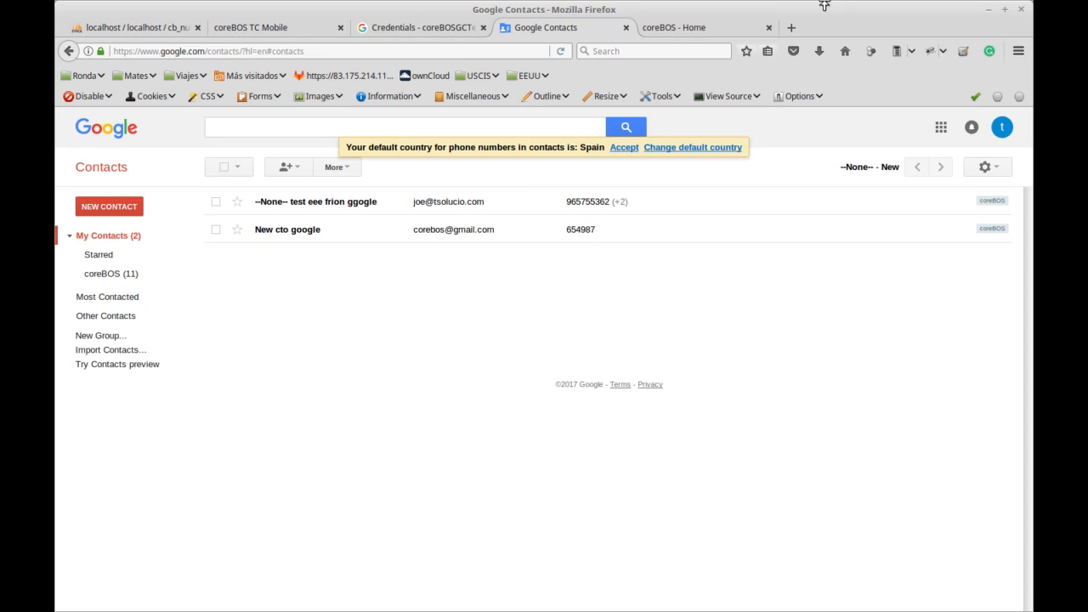
left_click(455, 29)
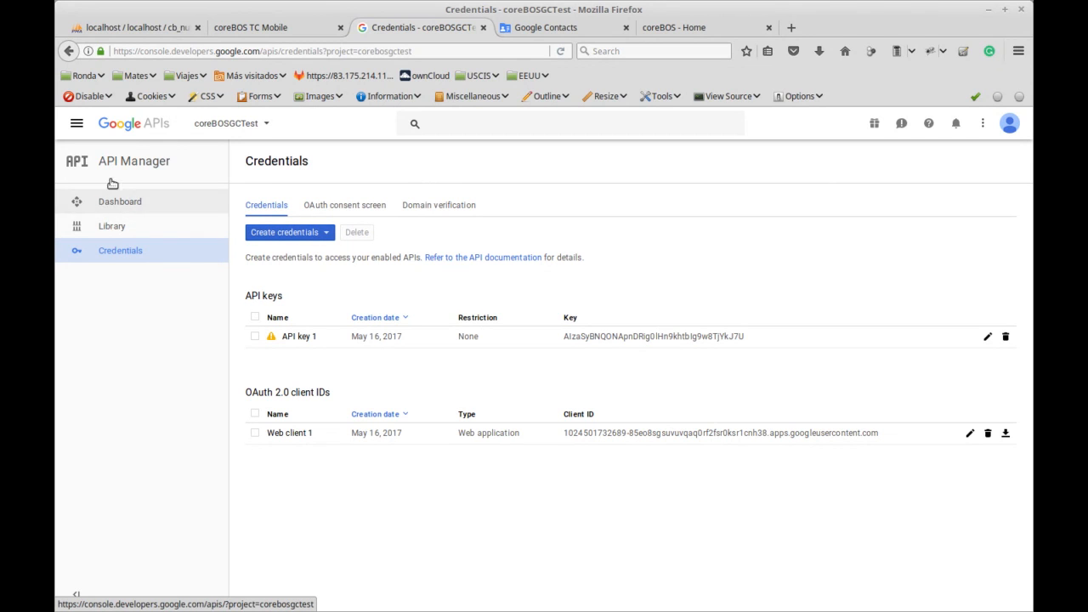
left_click(76, 125)
left_click(311, 167)
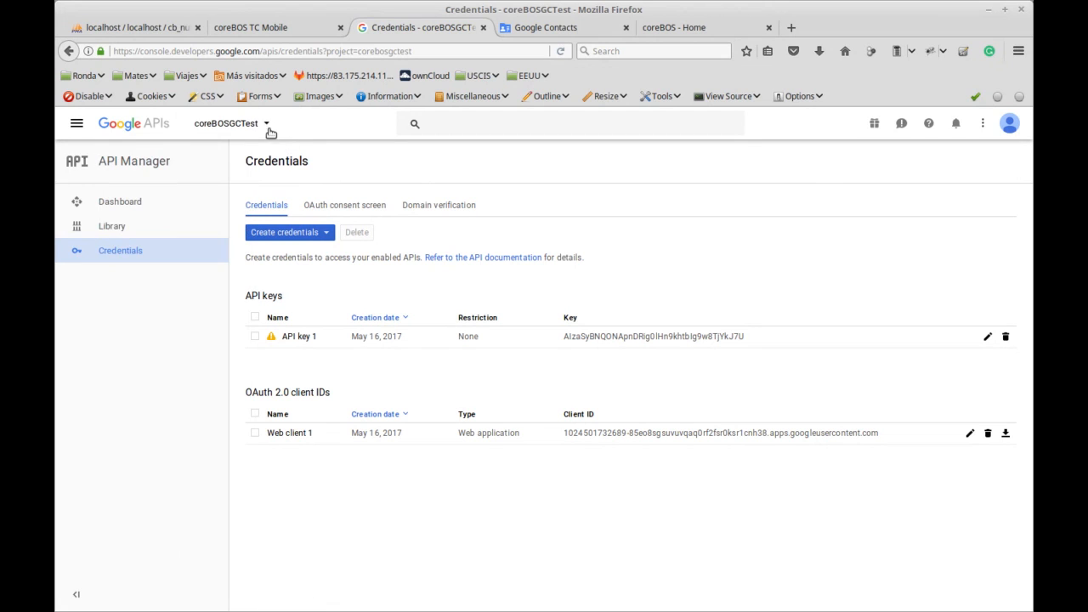
left_click(265, 126)
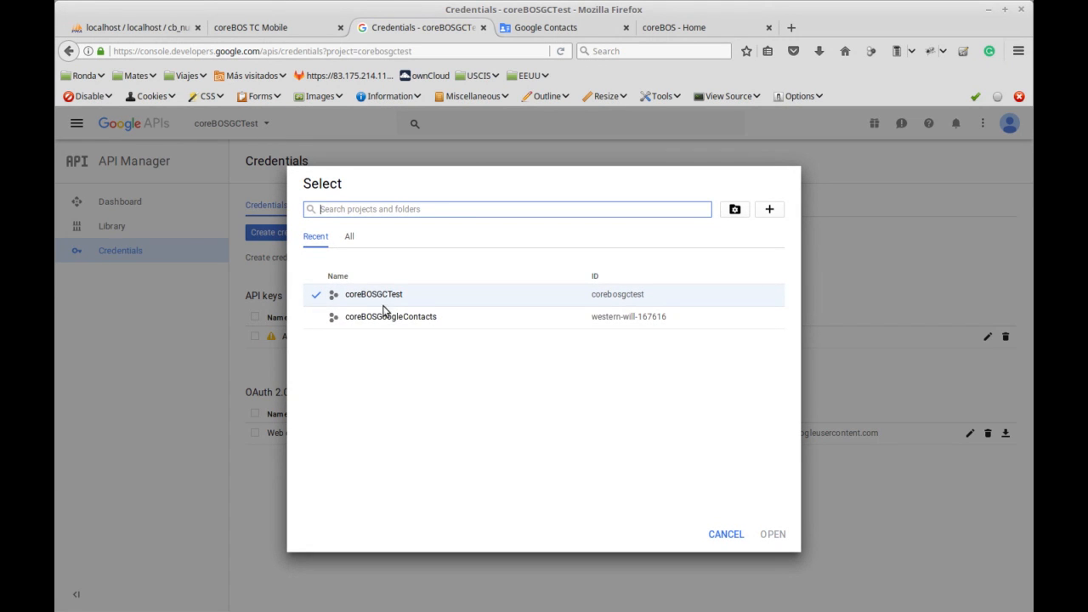
left_click(384, 317)
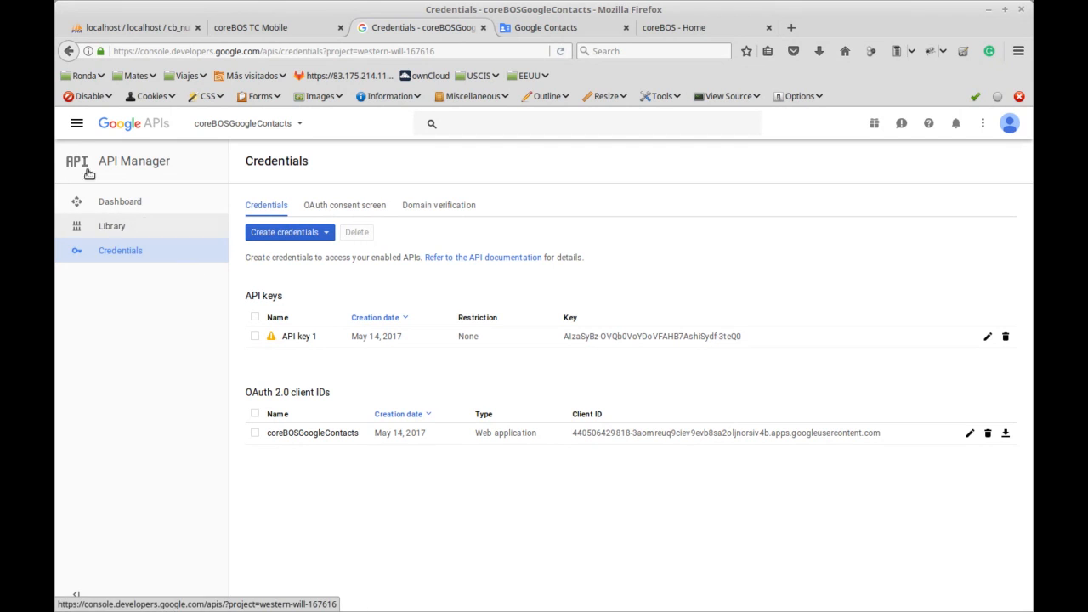
Open the Contacts API overview from the Google Apps APIs in the coreBOSGoogleContacts project's library.
left_click(108, 231)
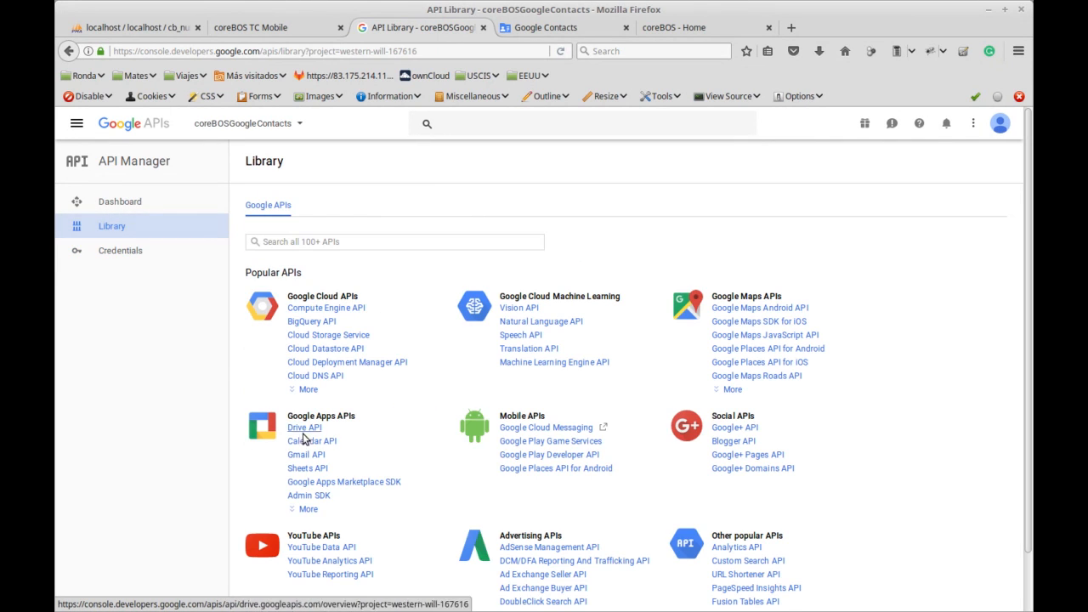
scroll(312, 514, "down", 2)
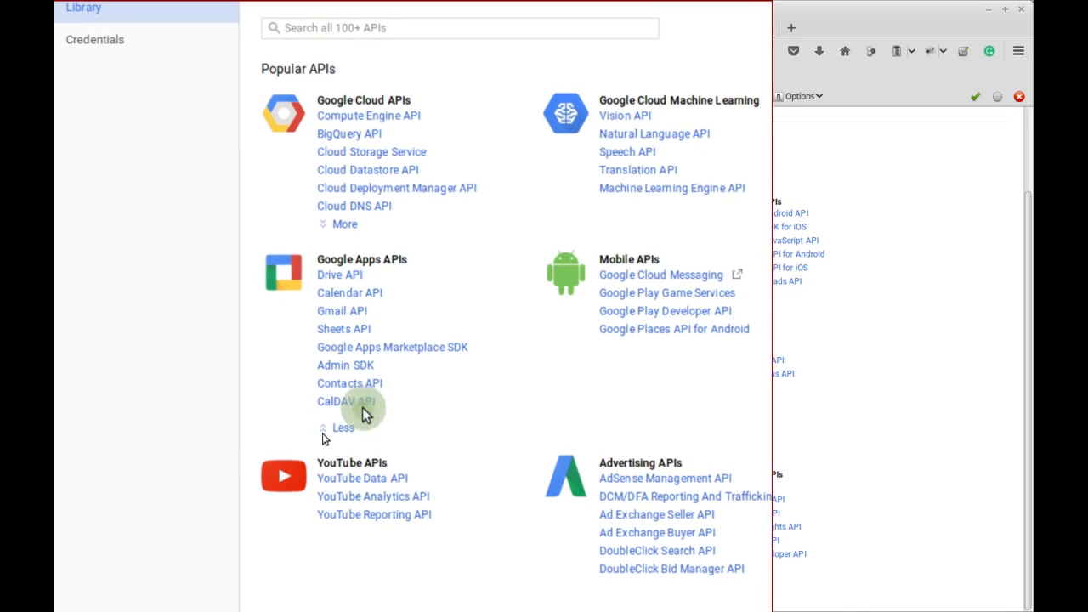
left_click(377, 398)
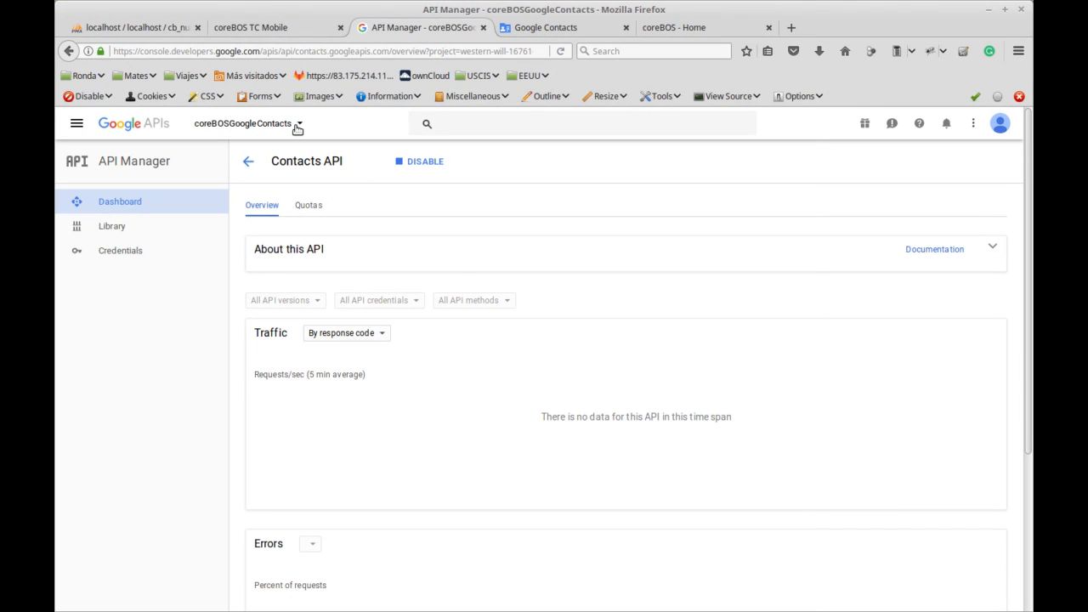
Return to the coreBOSGCTest project and open the Contacts API page from its API library.
left_click(296, 125)
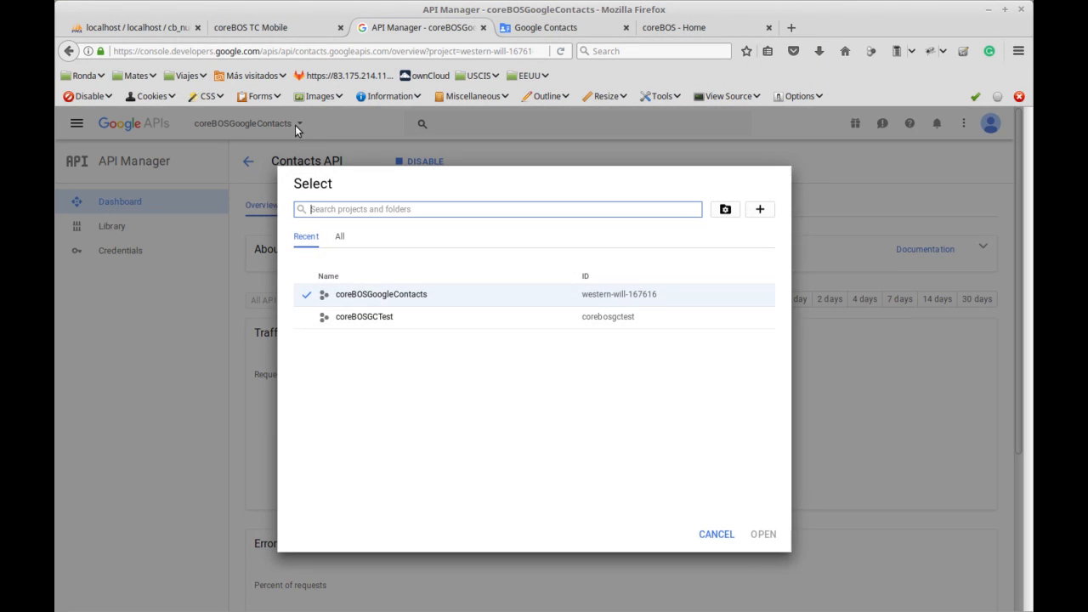
left_click(358, 318)
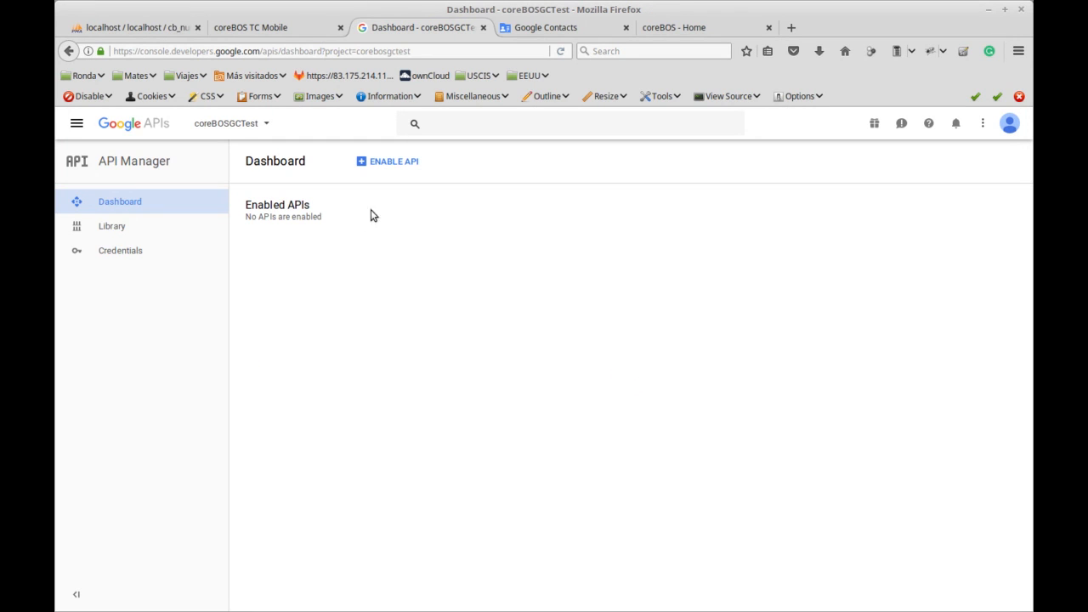
left_click(116, 232)
scroll(344, 467, "down", 2)
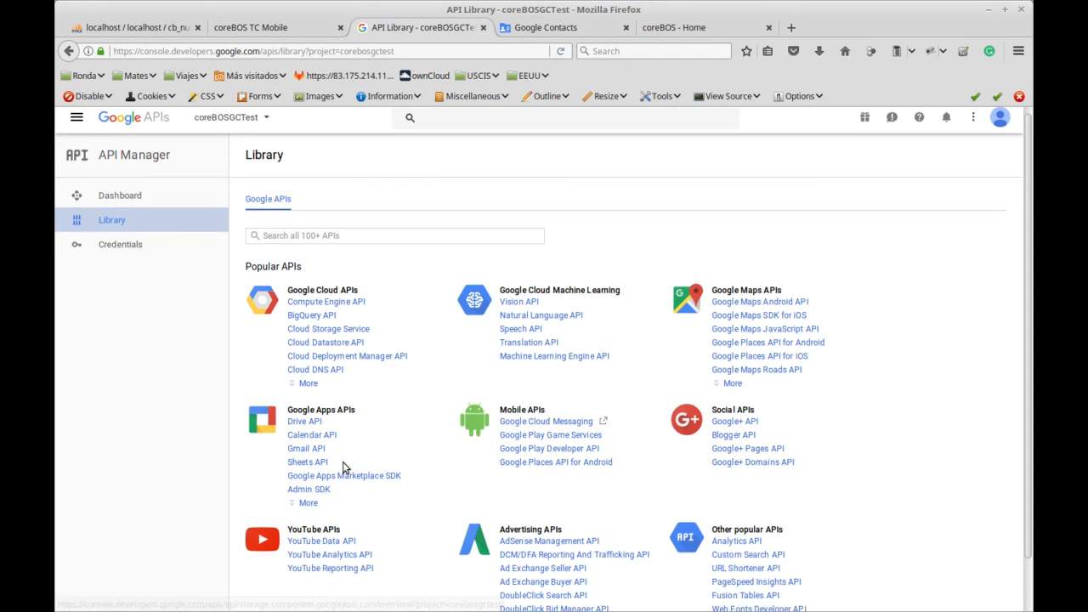
left_click(305, 451)
scroll(324, 438, "down", 1)
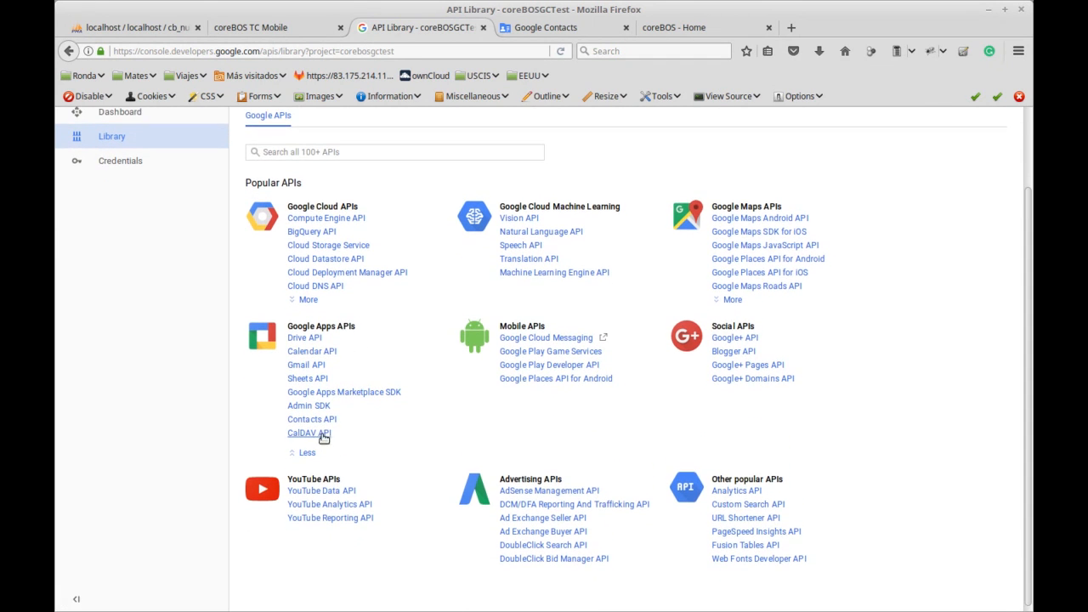
left_click(325, 424)
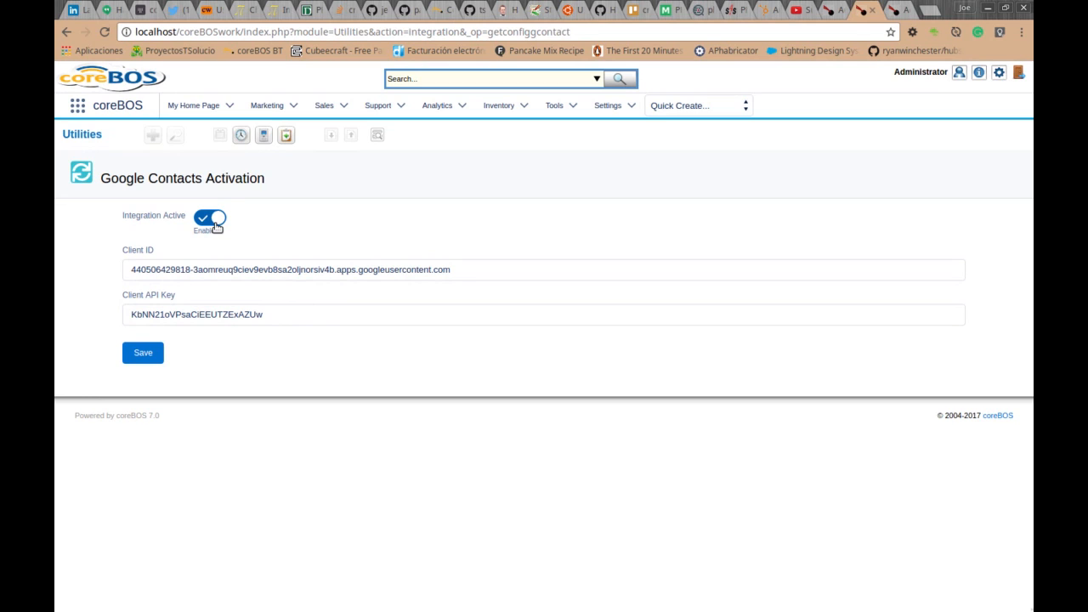
Open the Contacts module in coreBOS in Chrome and bring up its Google Contacts dialog.
mouse_move(325, 107)
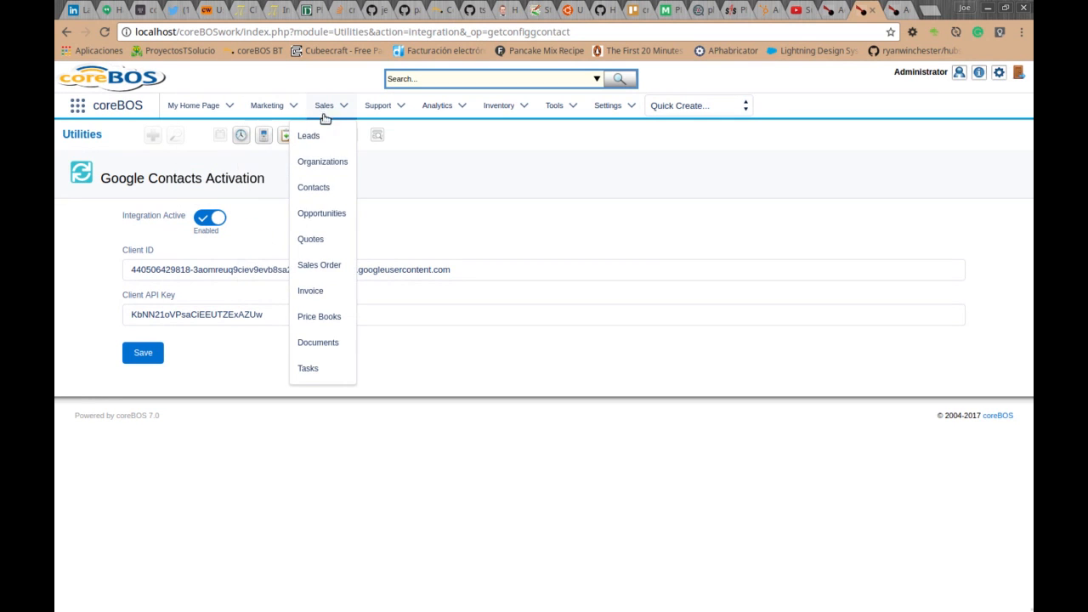
left_click(319, 190)
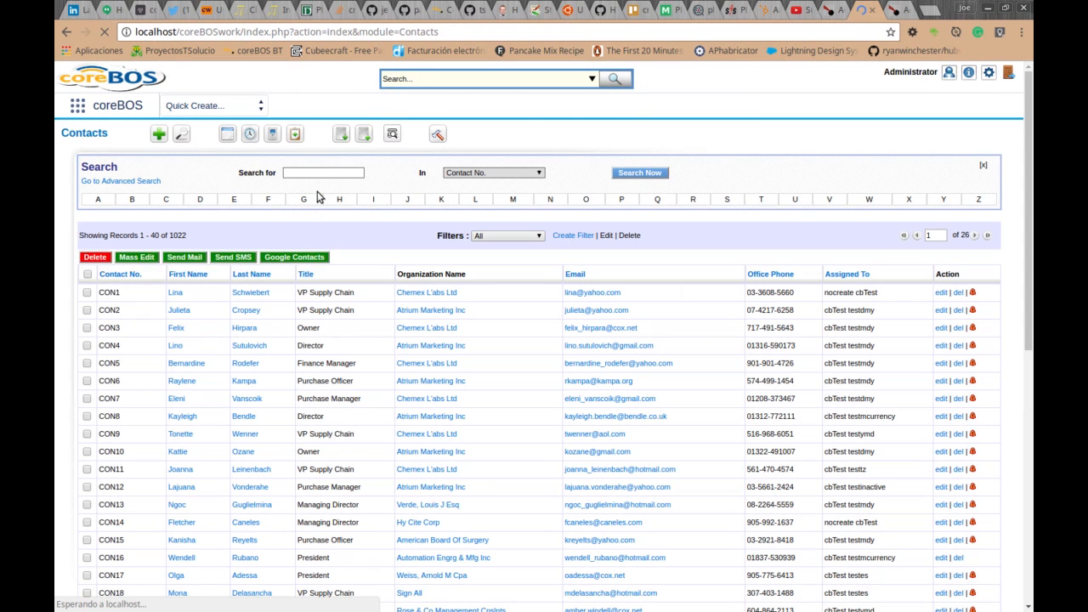
left_click(321, 258)
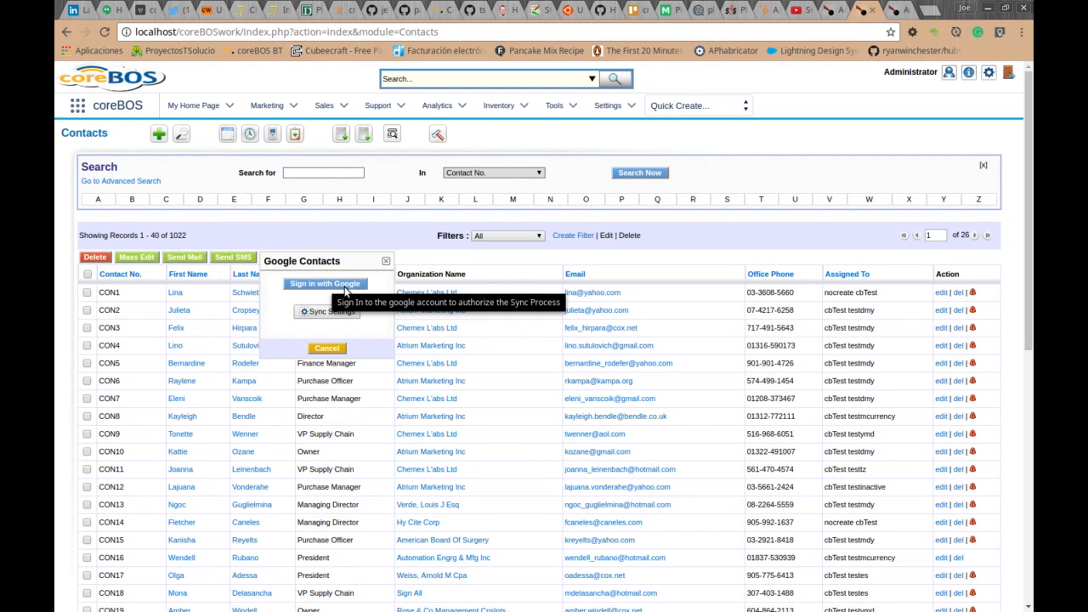
Sign in to the statistics Google account with its account password and allow coreBOSGoogleContacts to manage its contacts.
left_click(345, 290)
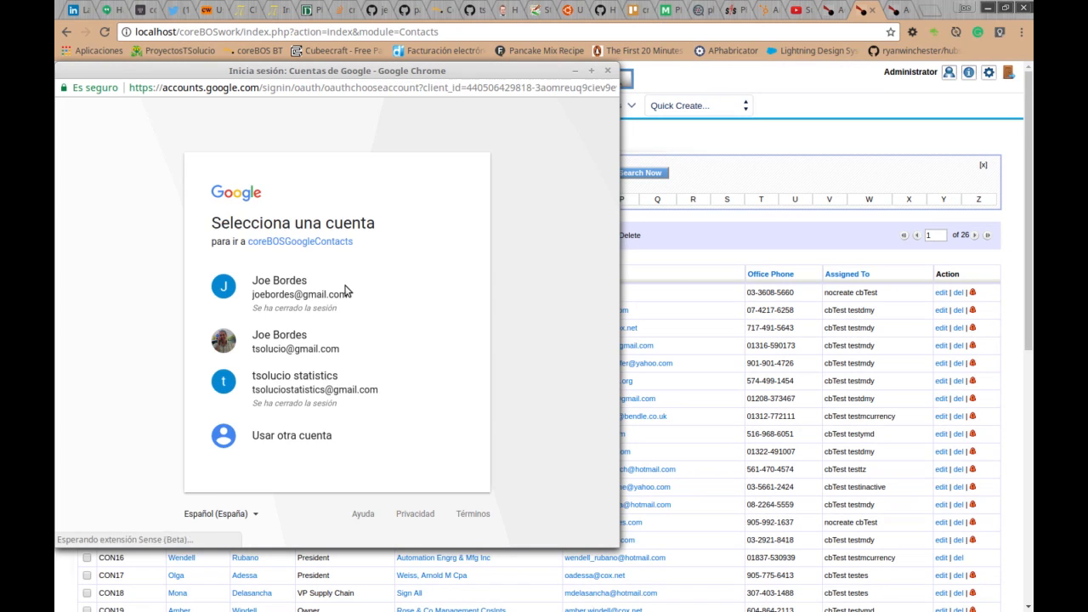
left_click(314, 390)
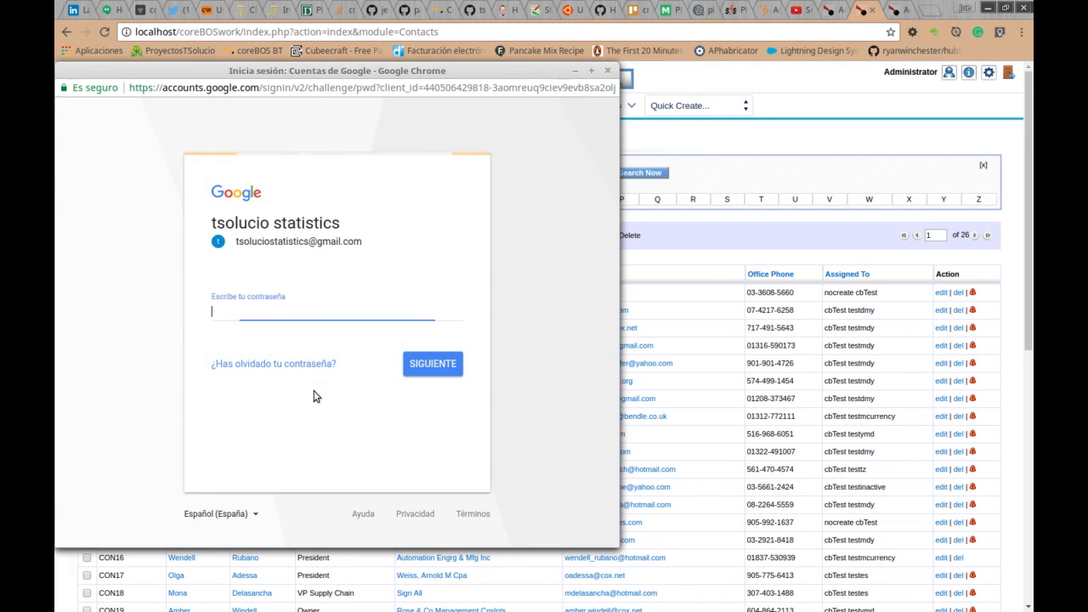
left_click(423, 365)
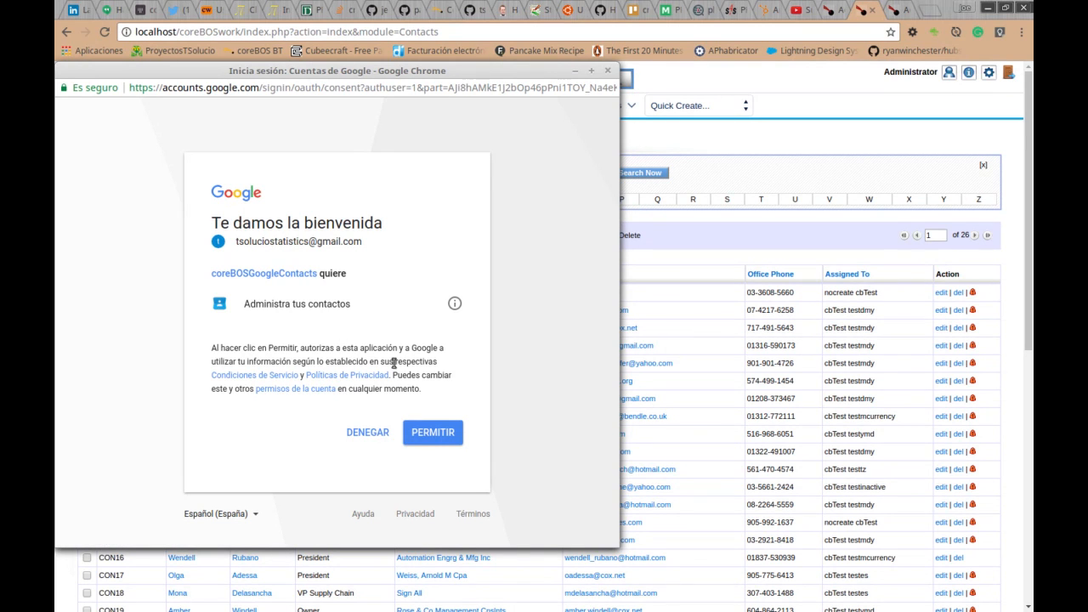
left_click(434, 436)
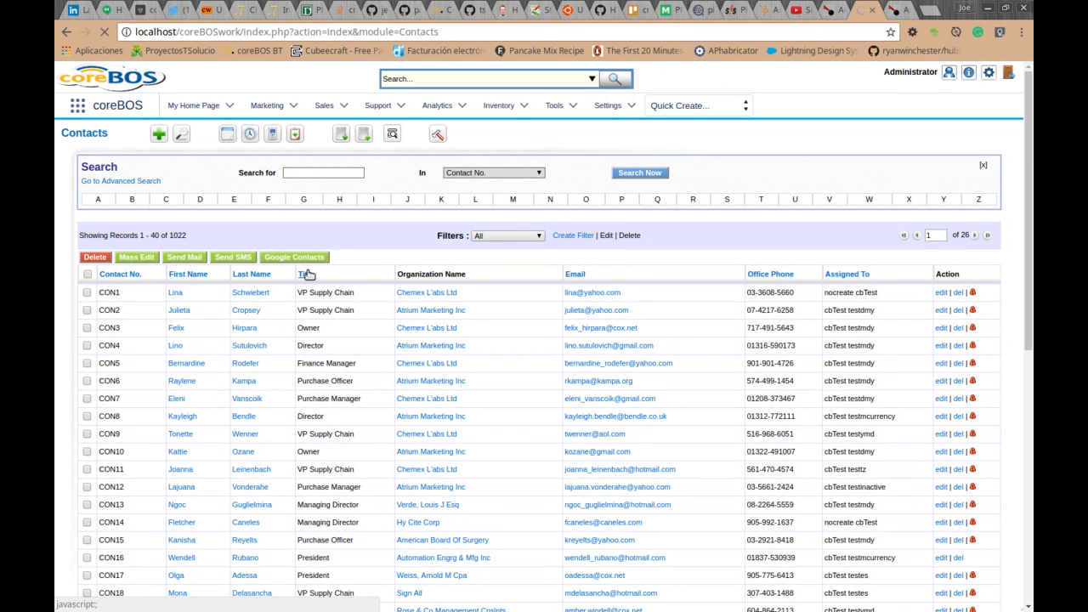
Reopen the Google Contacts dialog, open its Sync Settings, and review the field mapping and available Google groups.
left_click(308, 274)
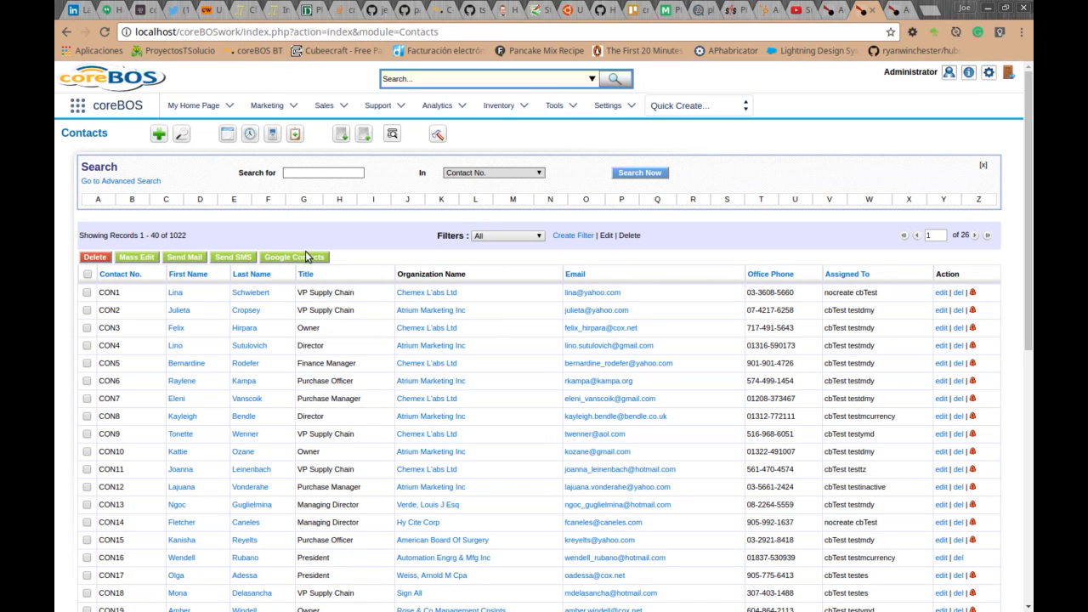
left_click(296, 258)
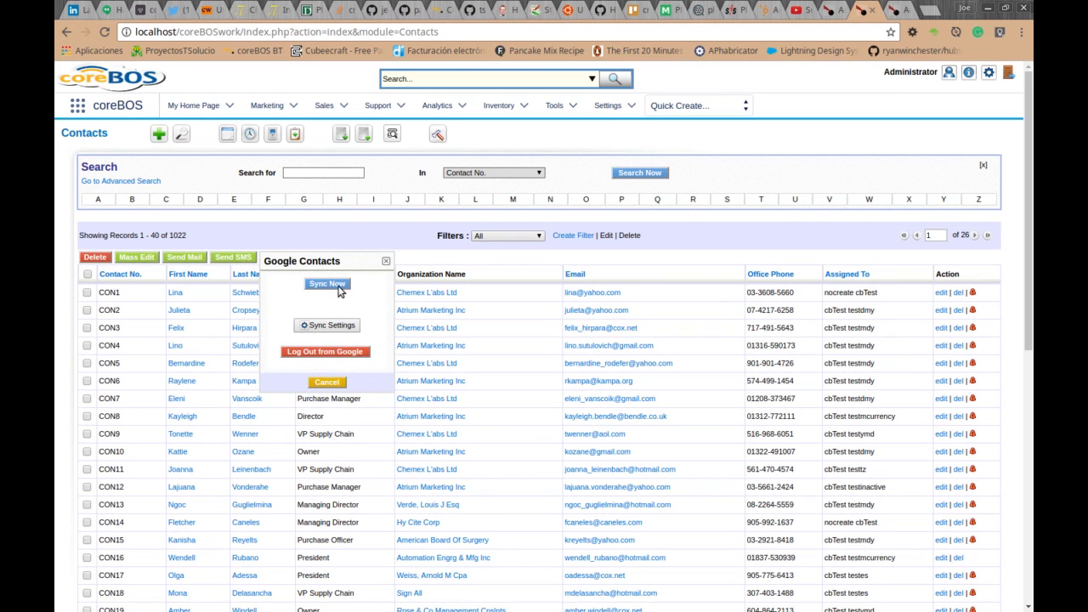
left_click(323, 331)
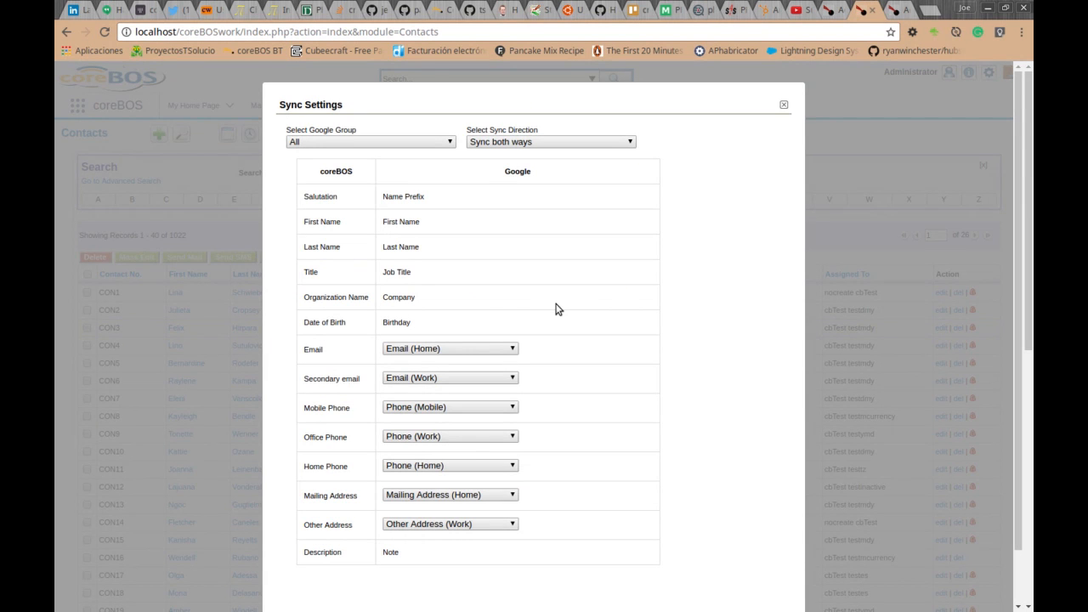
scroll(554, 311, "down", 2)
scroll(555, 311, "up", 1)
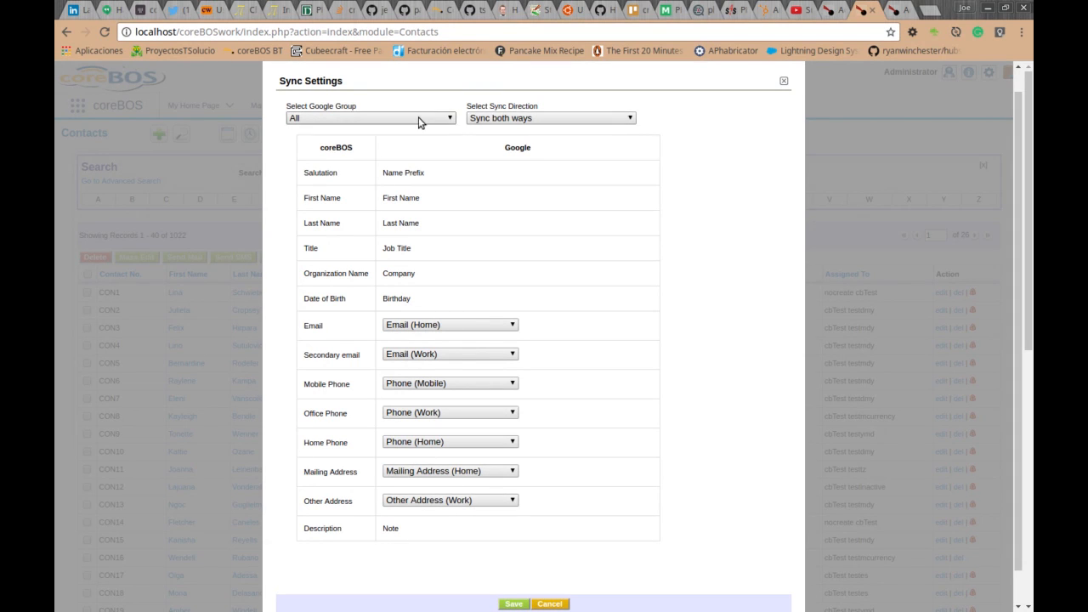
left_click(442, 119)
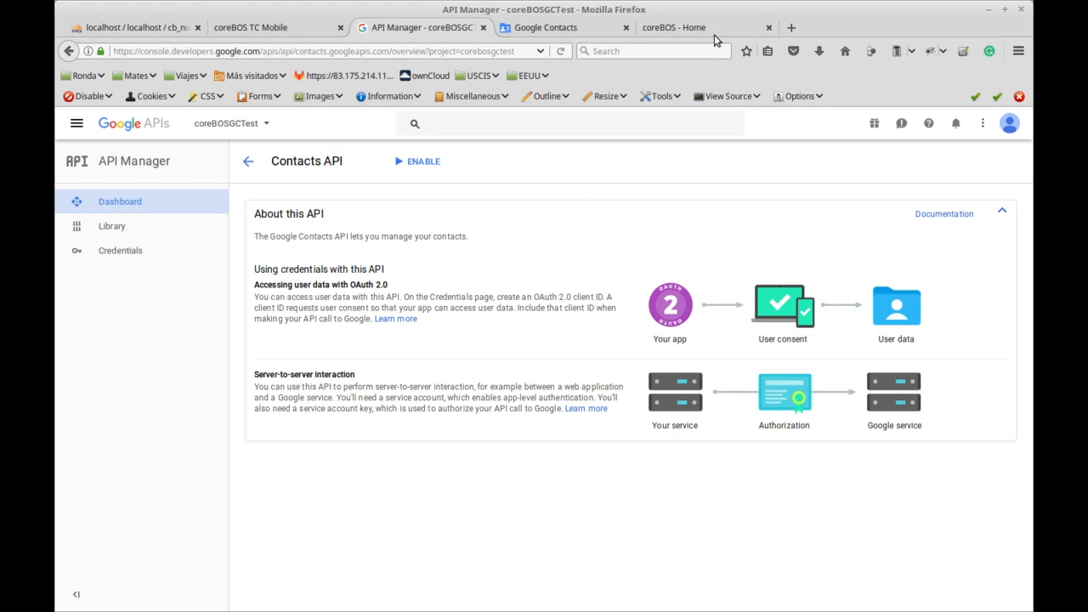
In Firefox, close the coreBOS home page, examine Google Contacts' New group dialog, cancel it, and point out the existing coreBOS group.
left_click(714, 35)
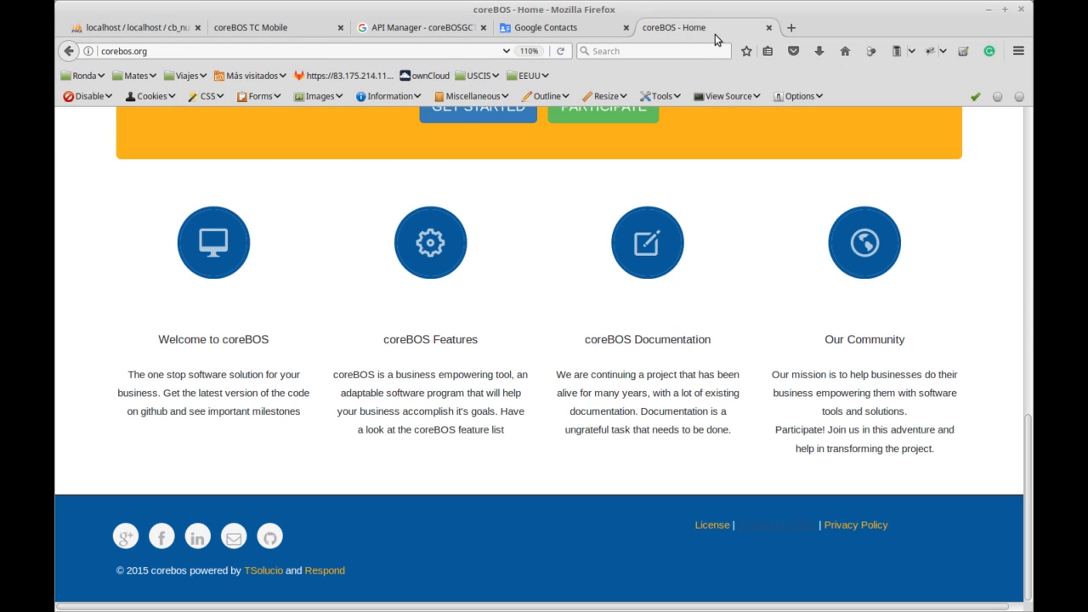
left_click(768, 27)
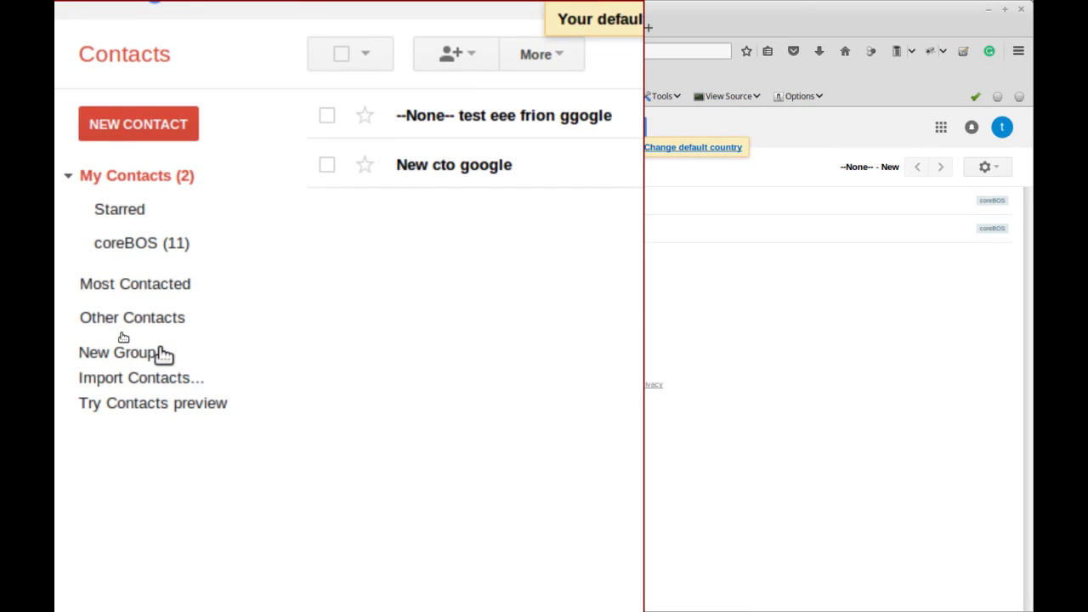
left_click(158, 352)
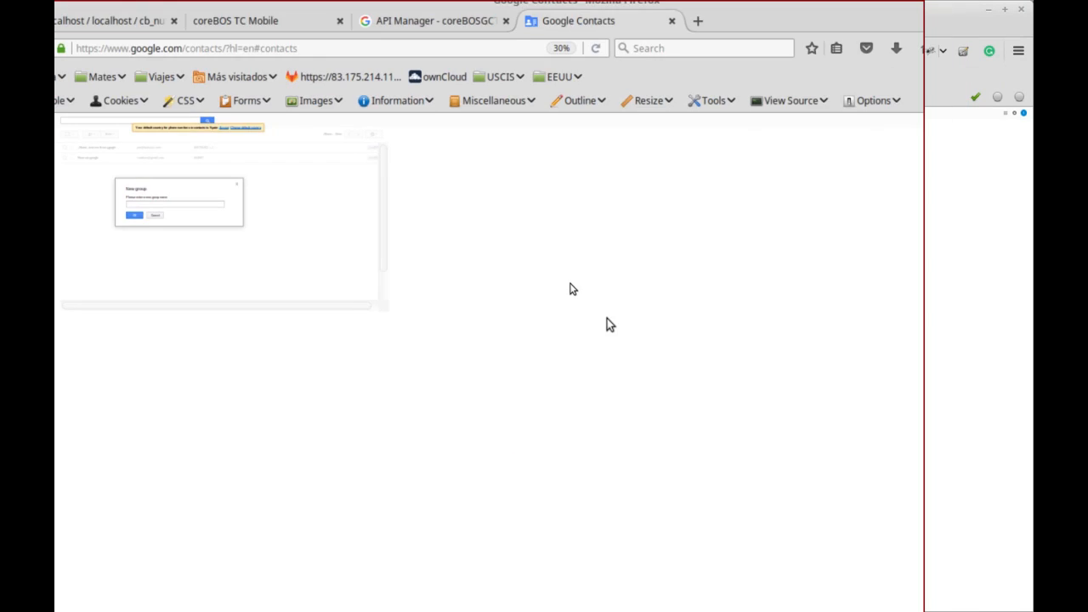
scroll(544, 291, "up", 6)
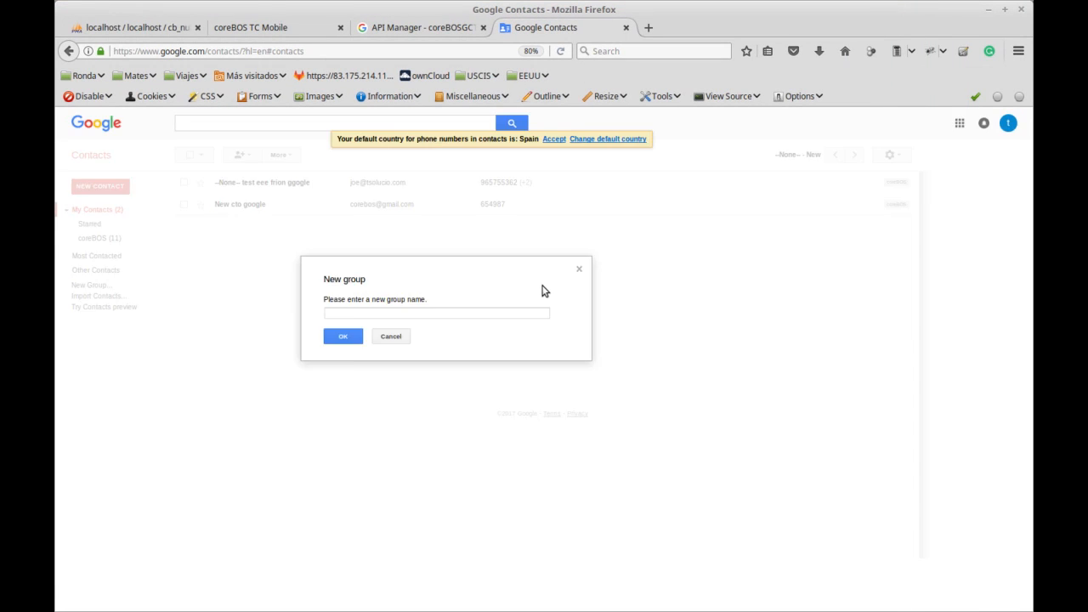
left_click(518, 417)
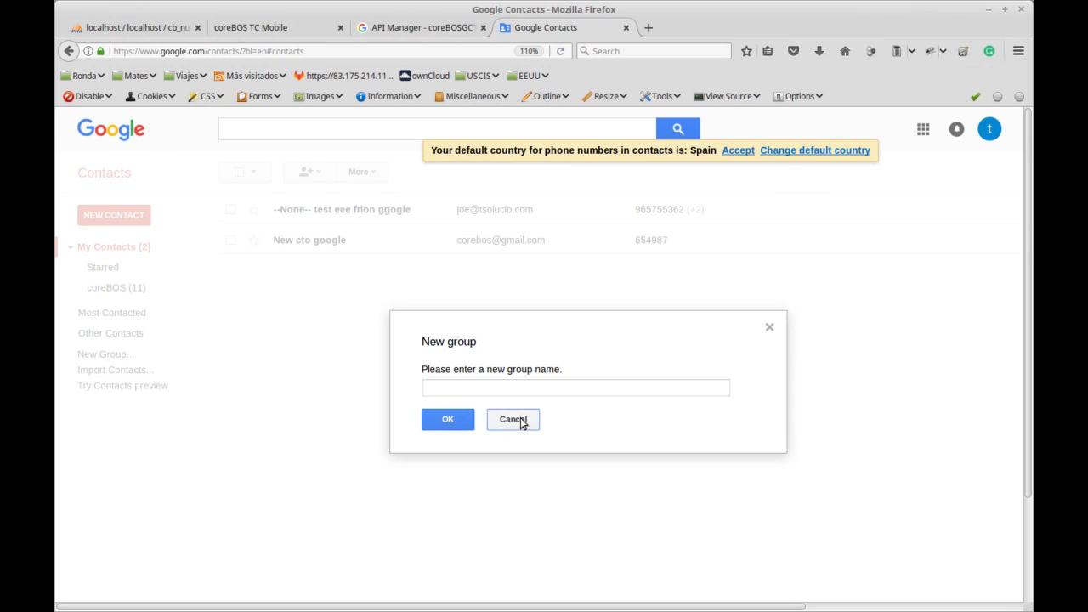
left_click(114, 288)
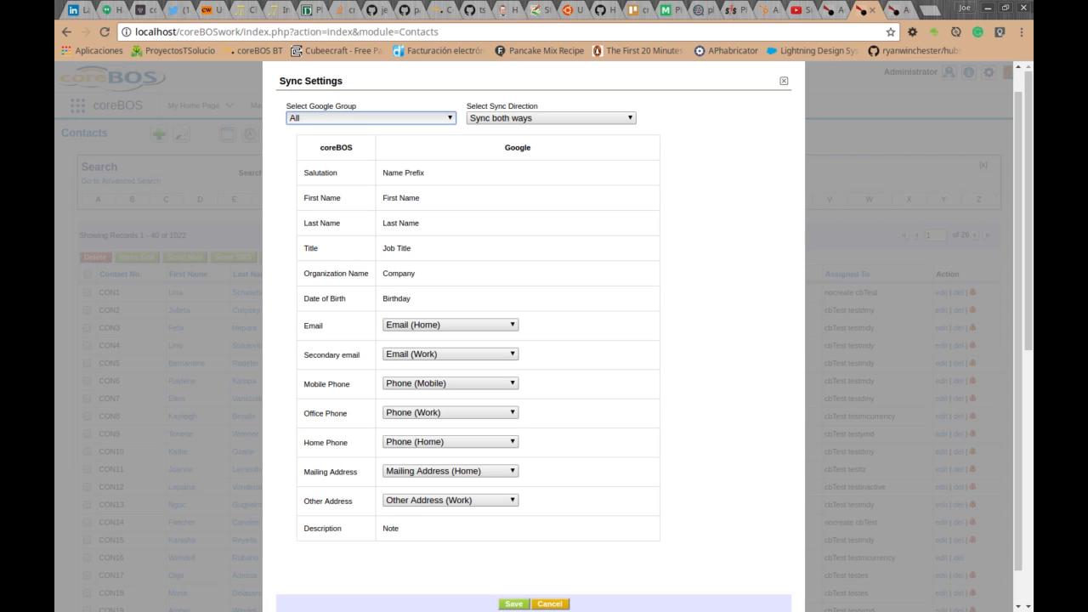
Back in the coreBOS Sync Settings, set the Google group to coreBOS and the sync direction to Sync both ways.
left_click(417, 118)
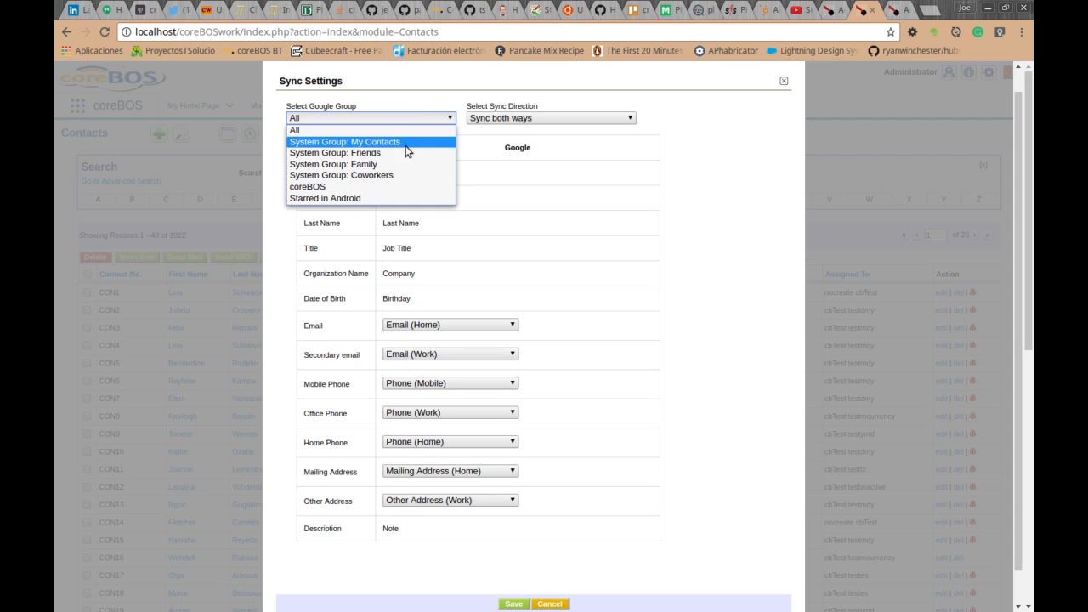
left_click(397, 183)
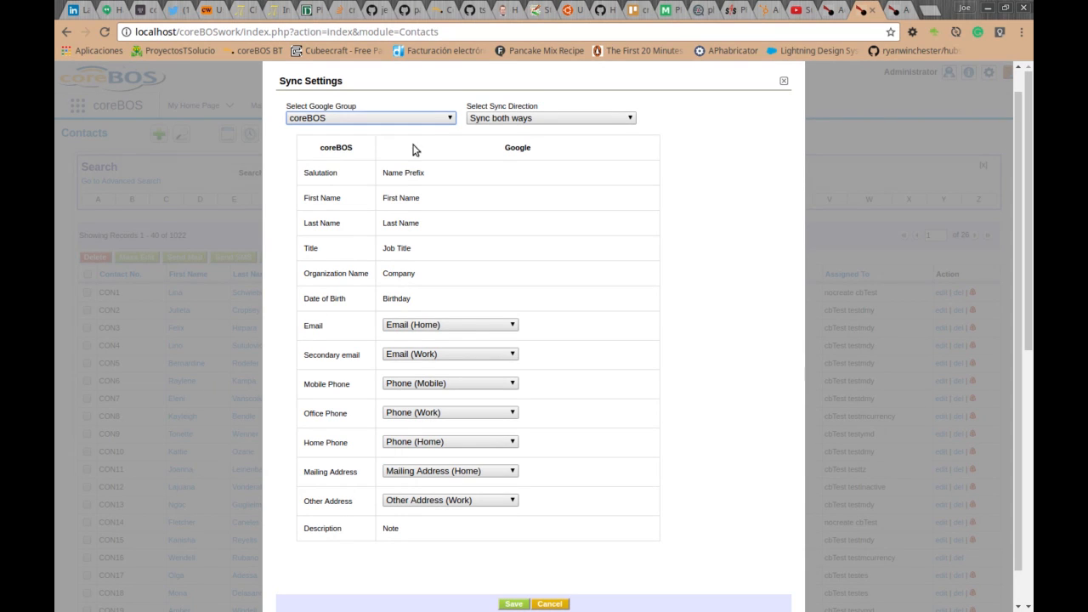
left_click(578, 118)
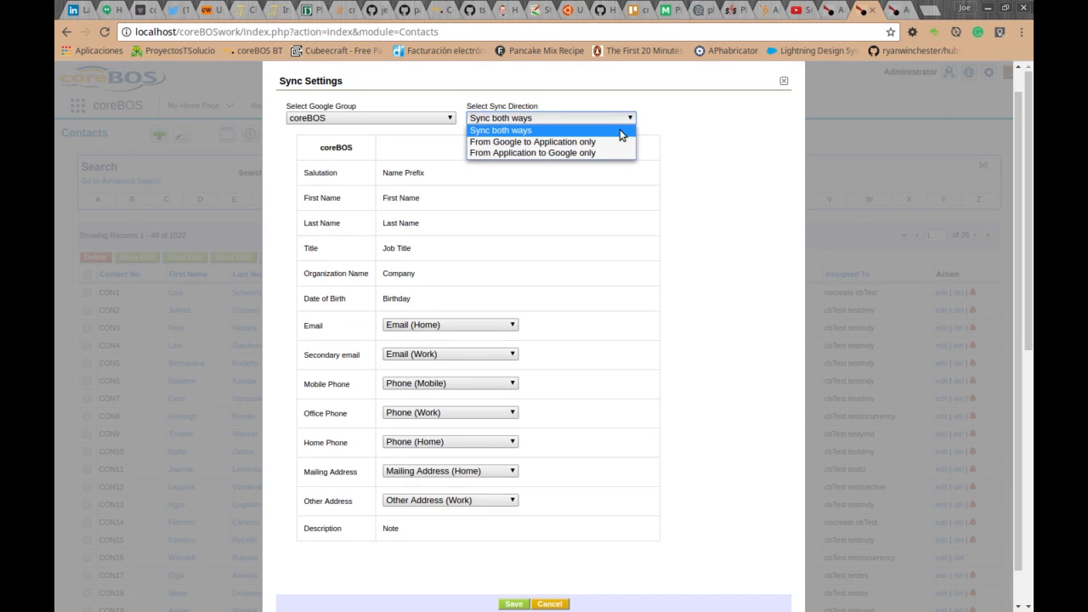
left_click(619, 132)
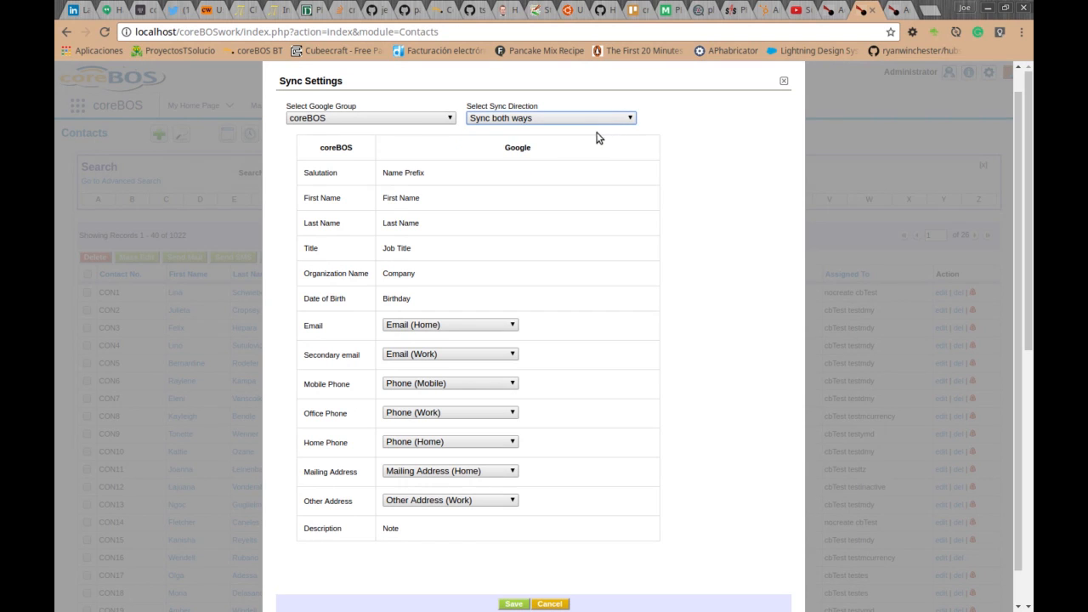
Save the Google Contacts sync settings and go to the last page of the Contacts list.
left_click(513, 605)
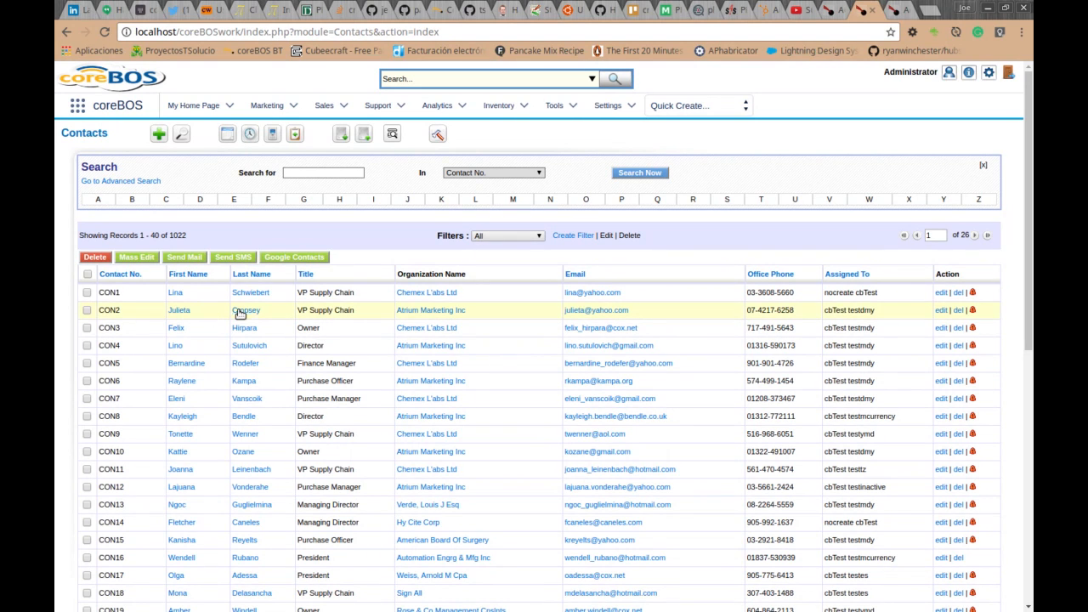
scroll(241, 314, "down", 1)
scroll(241, 314, "down", 5)
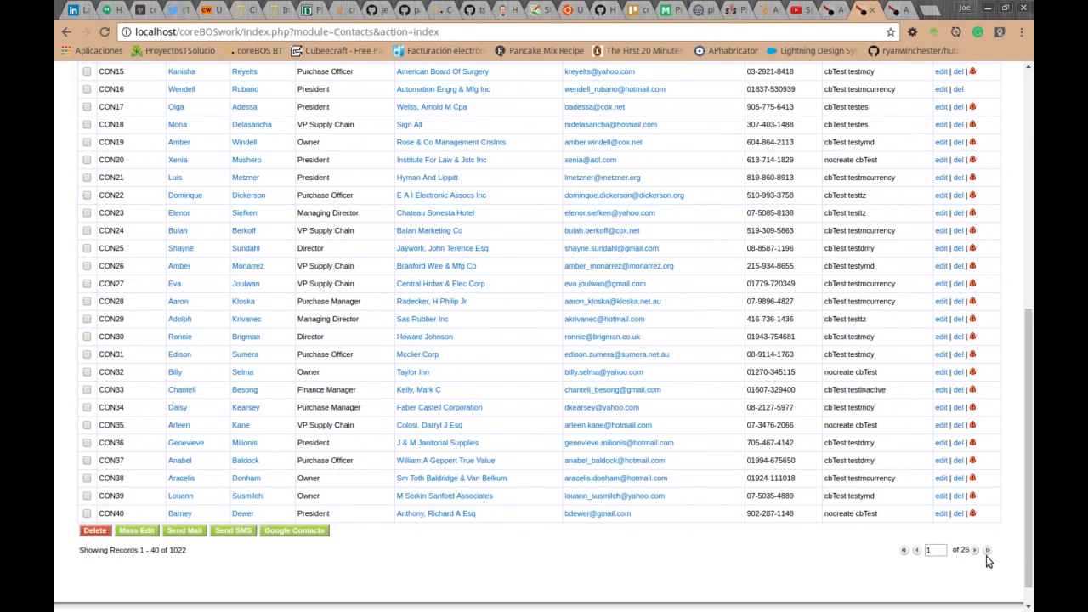
left_click(987, 550)
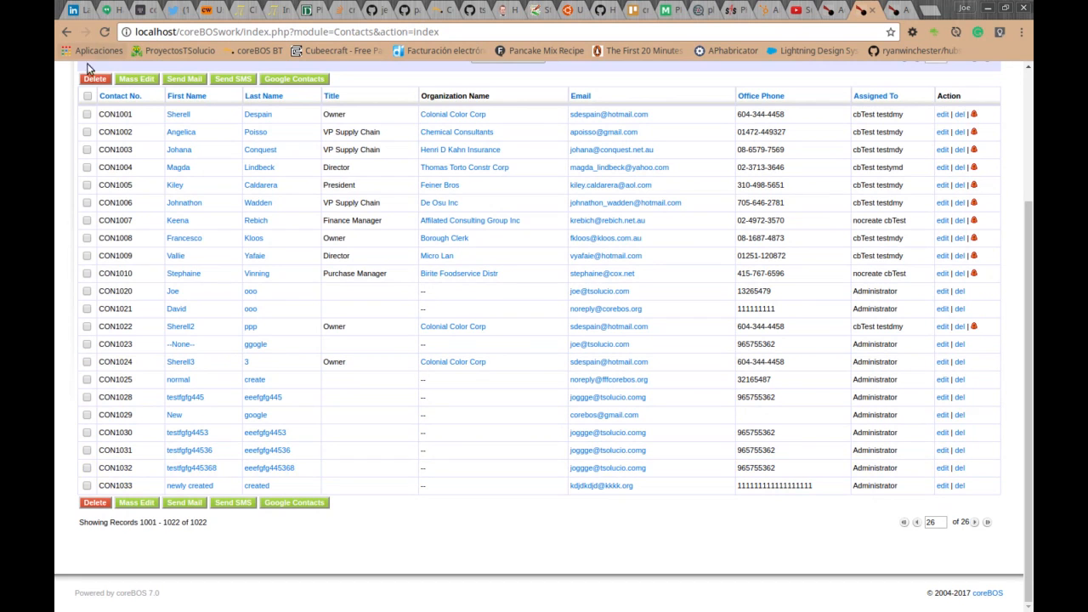
scroll(149, 199, "up", 2)
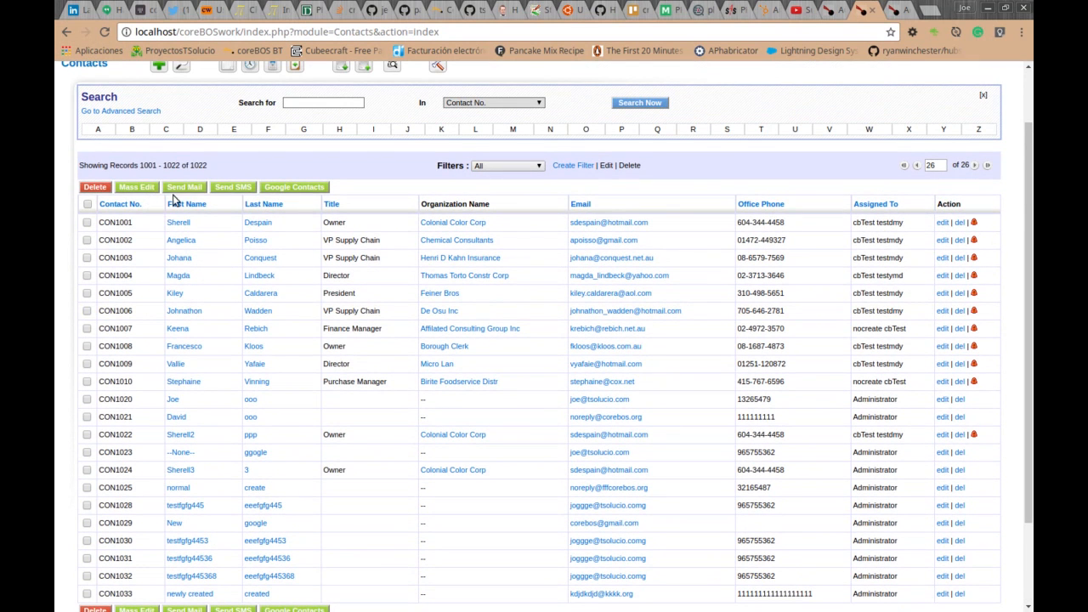
Create a contact with first and last name GCVideoDemo, fill in a mobile number and the contact's e-mail, and save it.
left_click(155, 72)
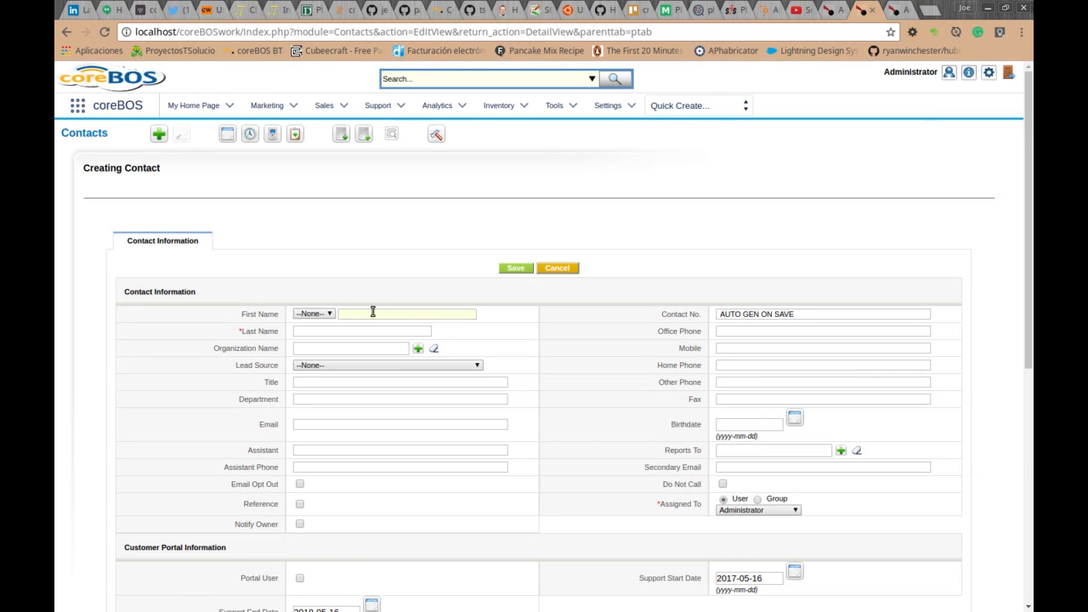
type("GCVideoDemo")
left_click(359, 334)
type("GCVideoDemo")
left_click(757, 351)
type("3578964")
left_click(342, 425)
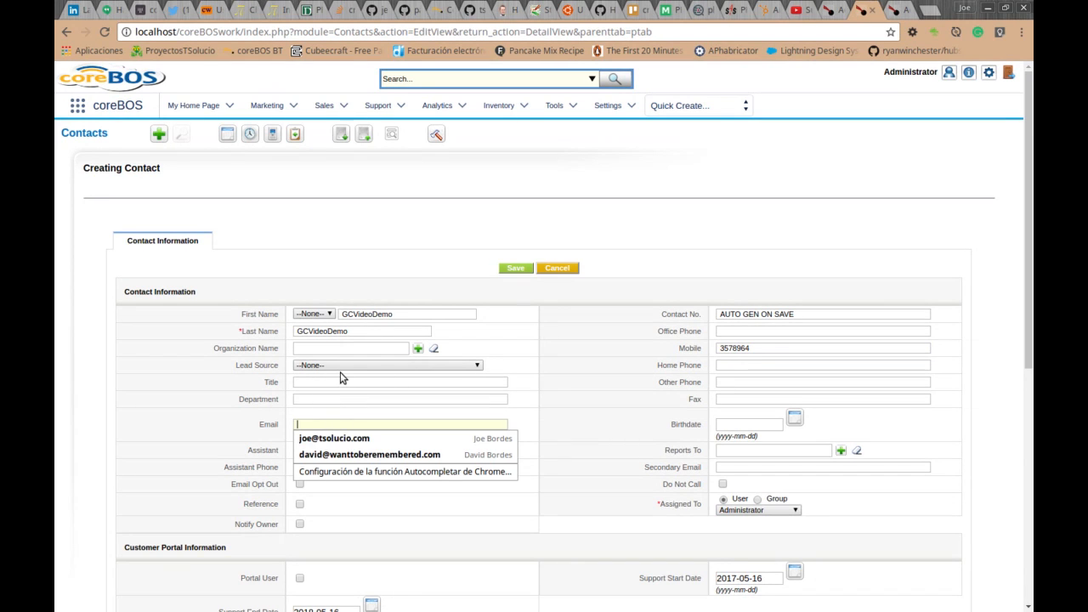
type("n")
left_click(343, 439)
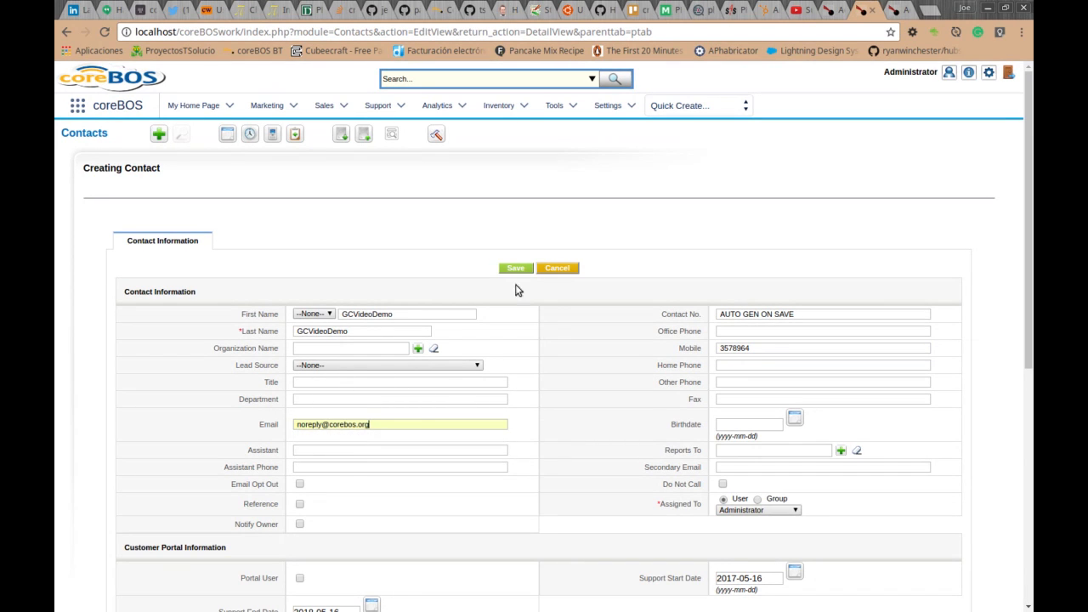
left_click(510, 270)
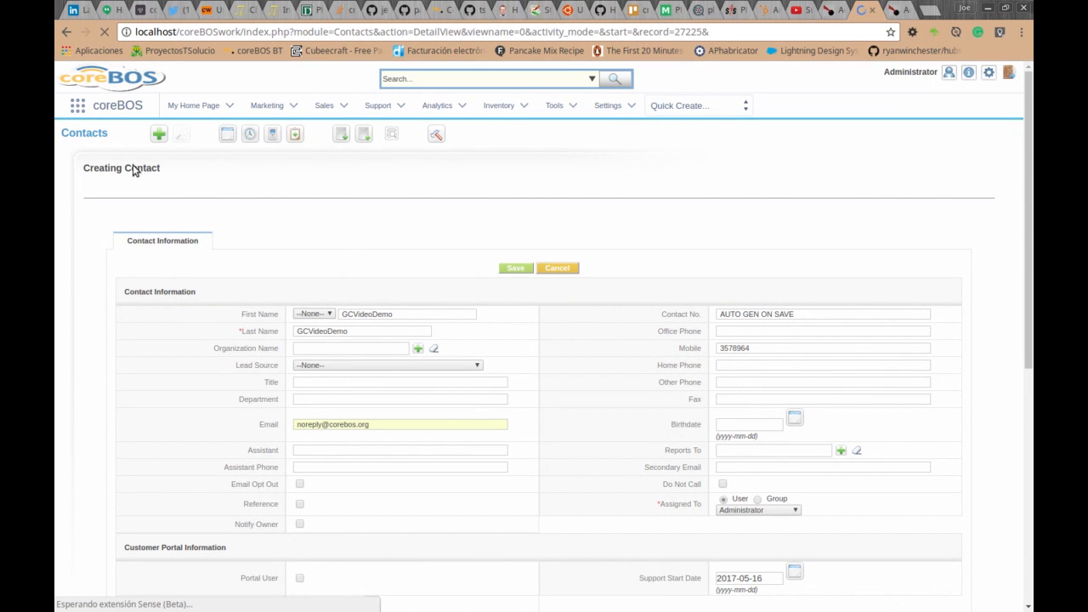
From the Contacts list in the other coreBOS browser tab, run a Google Contacts sync and dismiss its results.
left_click(833, 12)
mouse_move(330, 105)
left_click(313, 187)
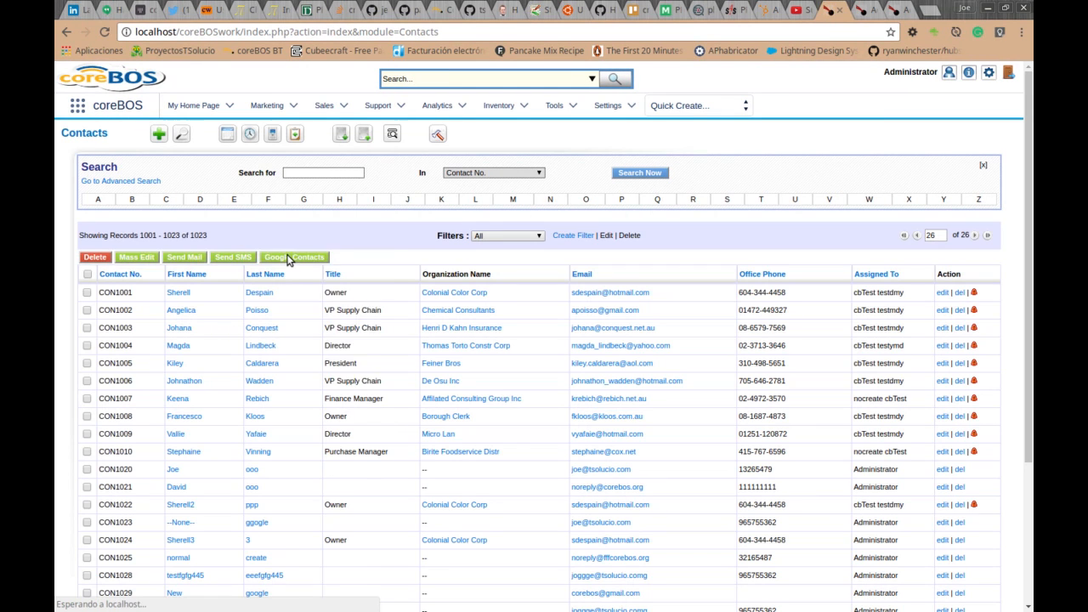
left_click(289, 257)
left_click(320, 283)
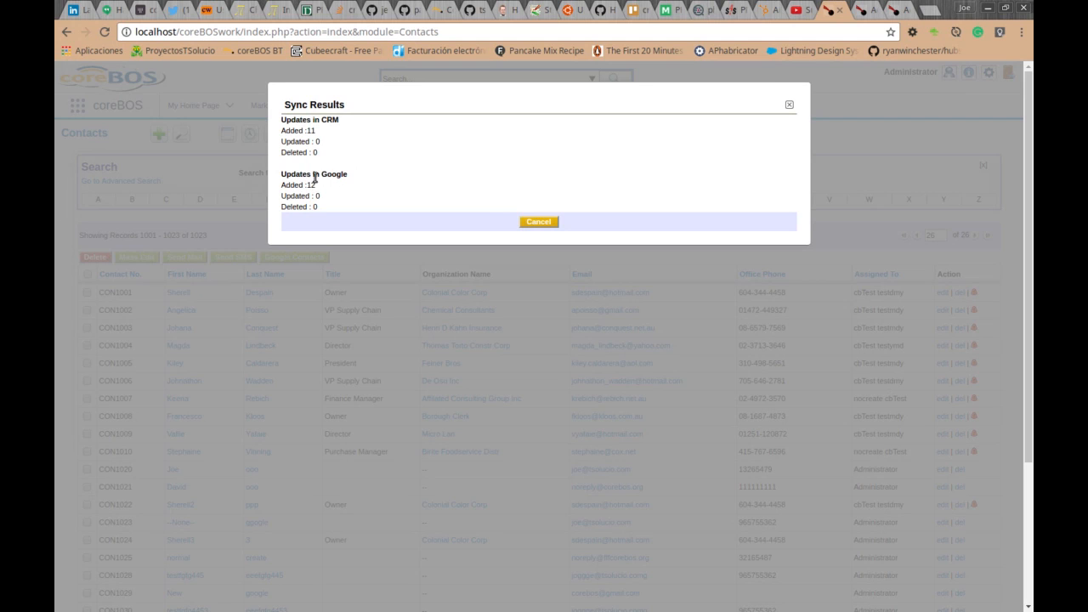
left_click(539, 224)
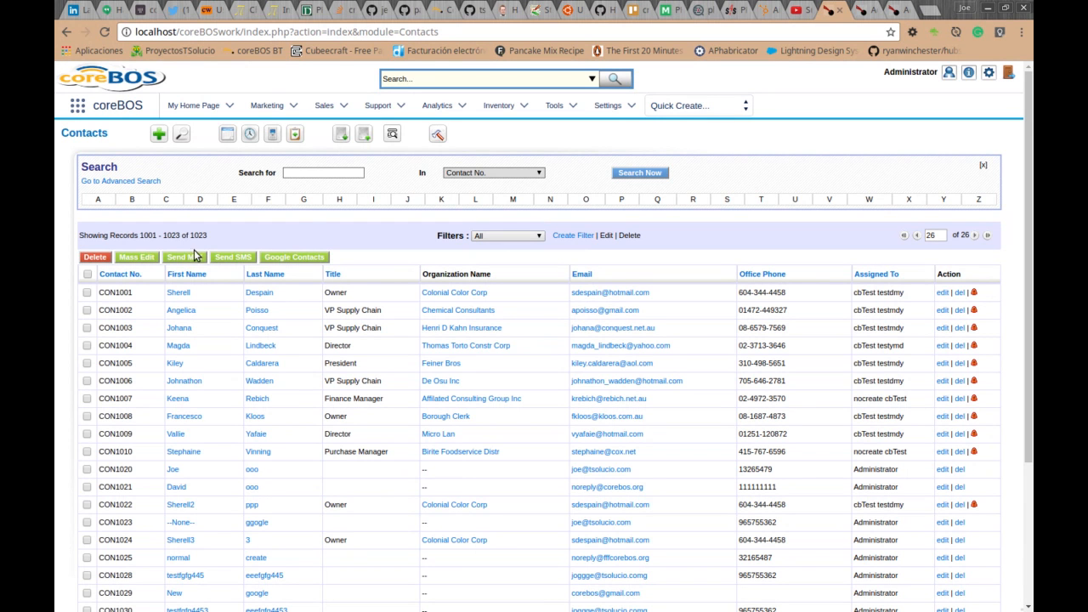
Reload the Contacts list and examine the newest records at its end and the GCVideoDemo contact's detail page.
left_click(104, 32)
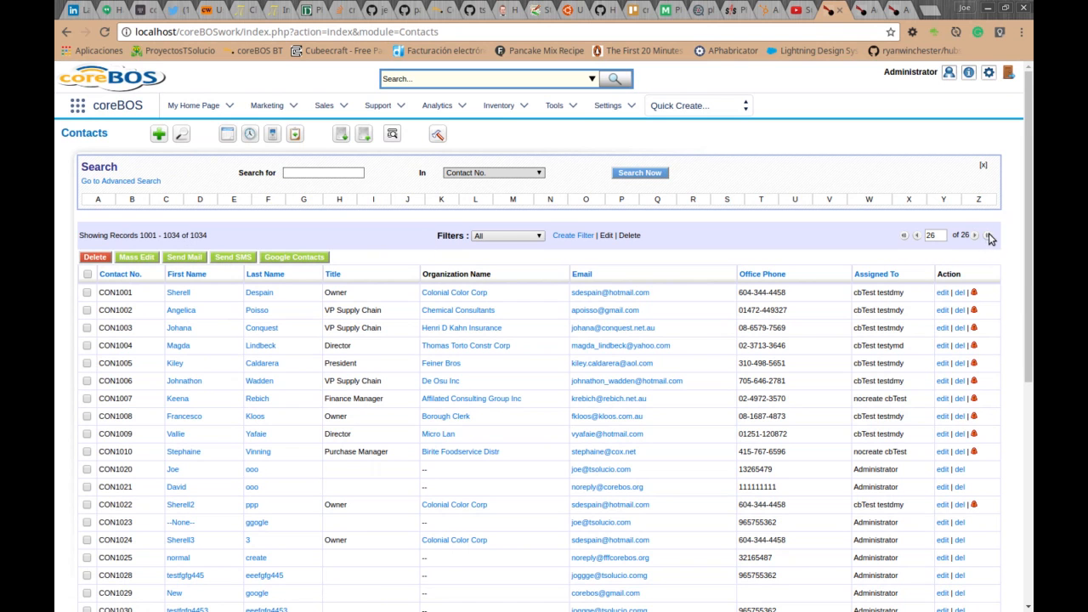
scroll(502, 297, "down", 5)
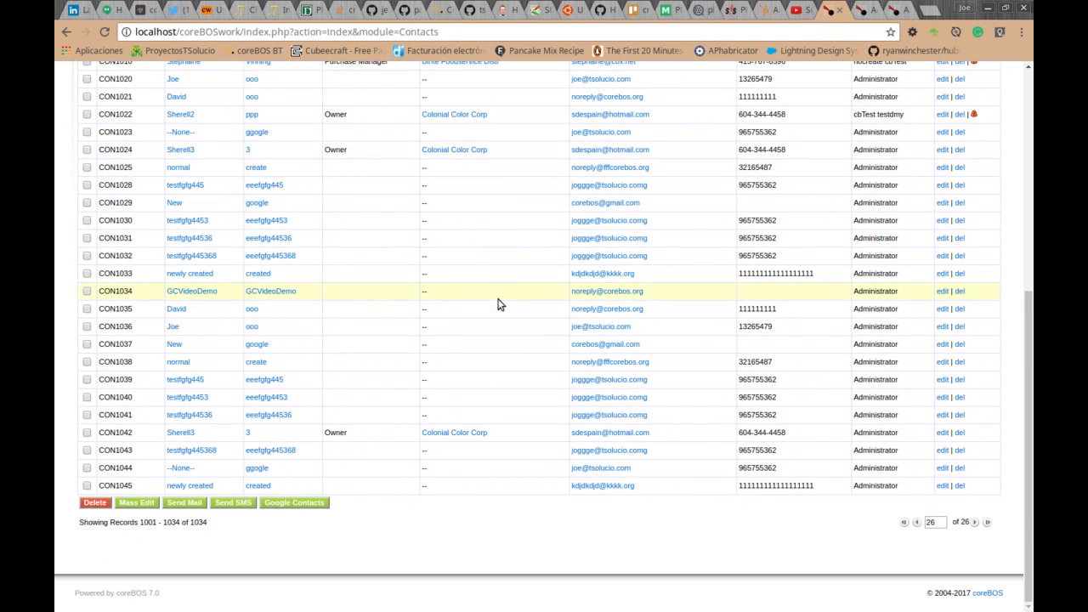
left_click(863, 15)
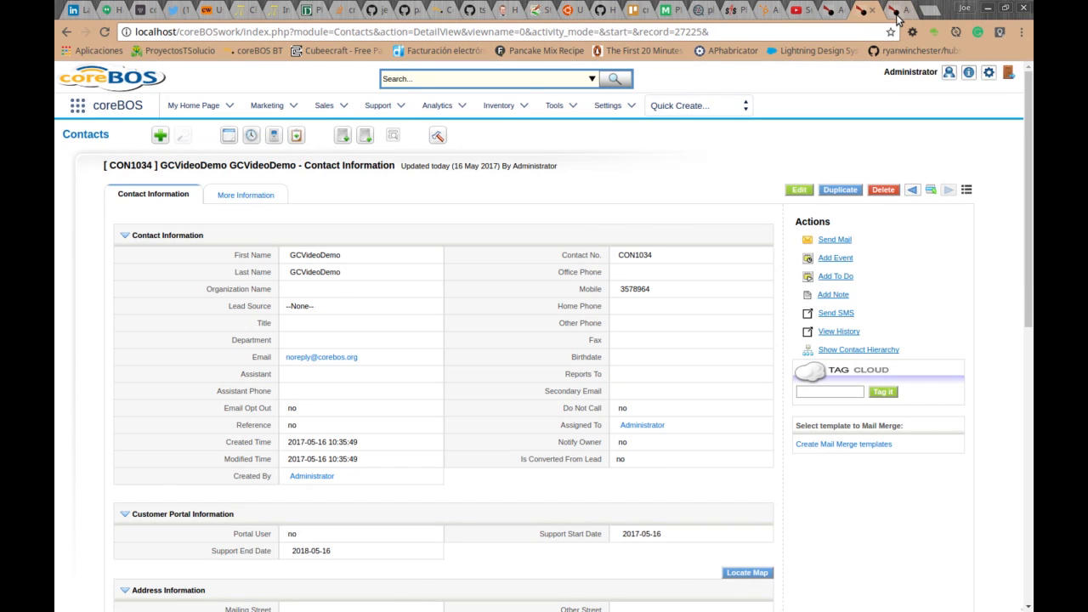
left_click(897, 15)
left_click(868, 16)
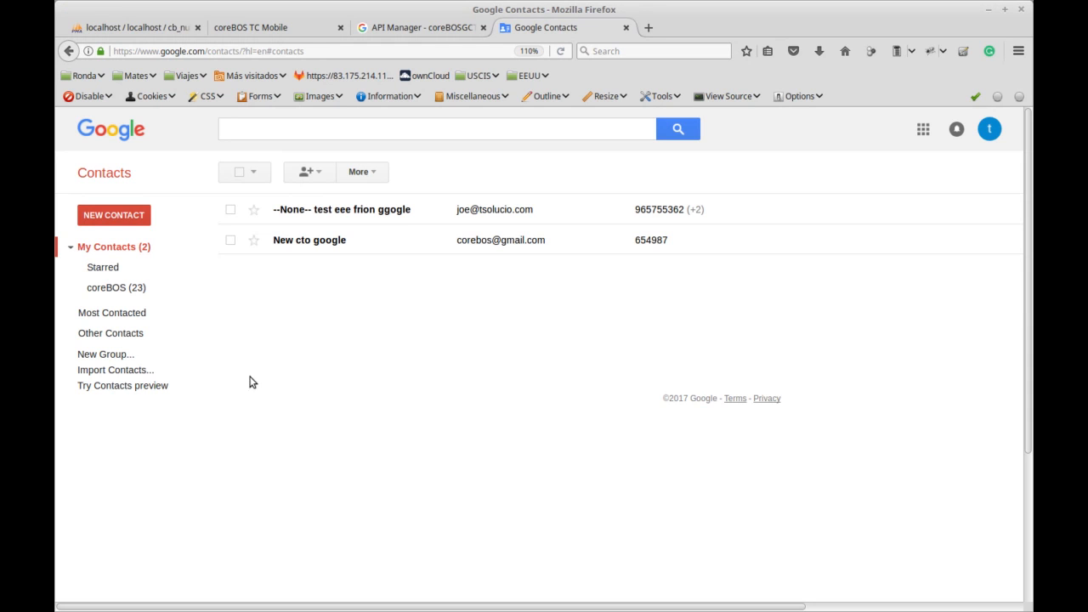
In Google Contacts in Firefox, open the coreBOS group, reload the page, and review the group's contacts.
left_click(132, 296)
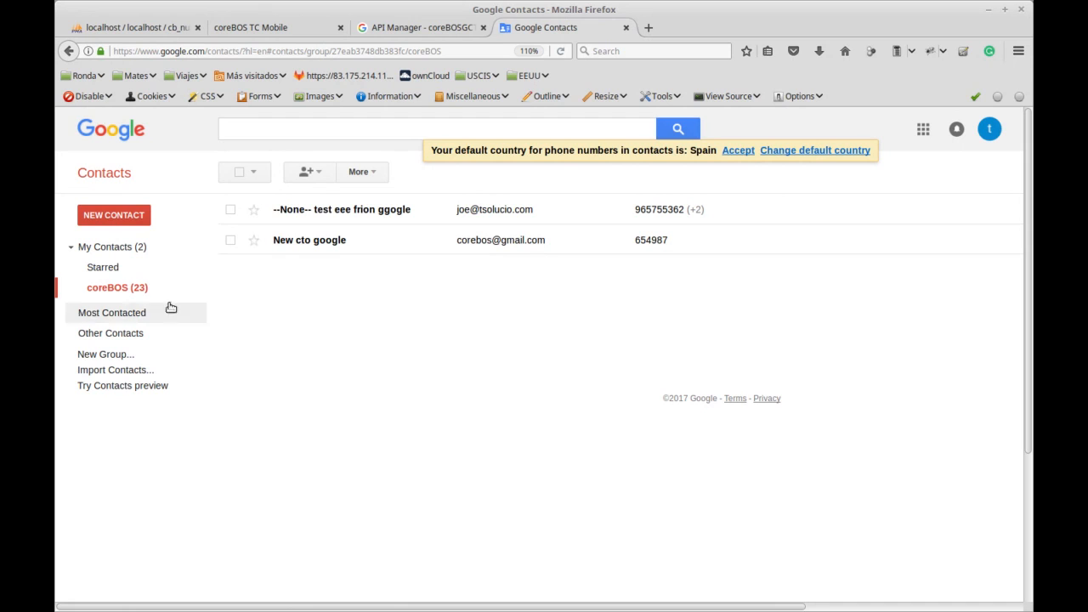
left_click(136, 291)
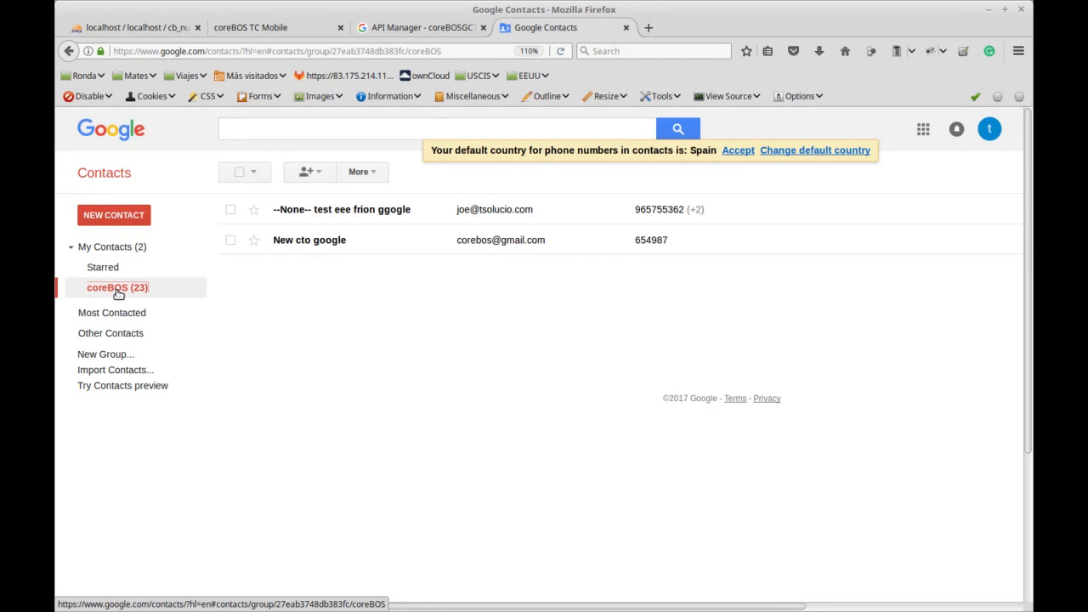
left_click(374, 308)
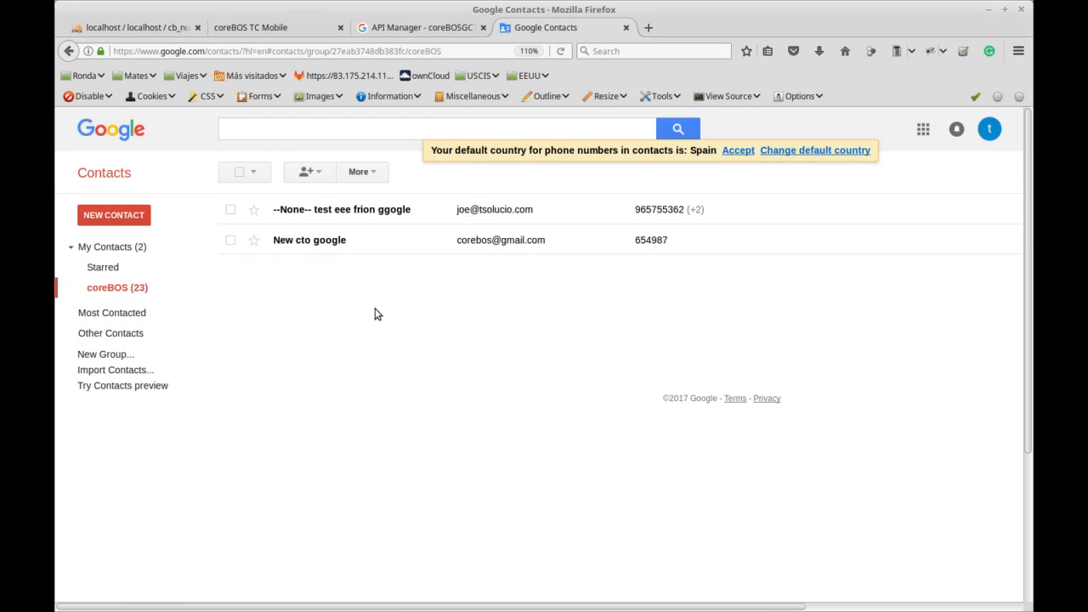
left_click(147, 249)
left_click(129, 291)
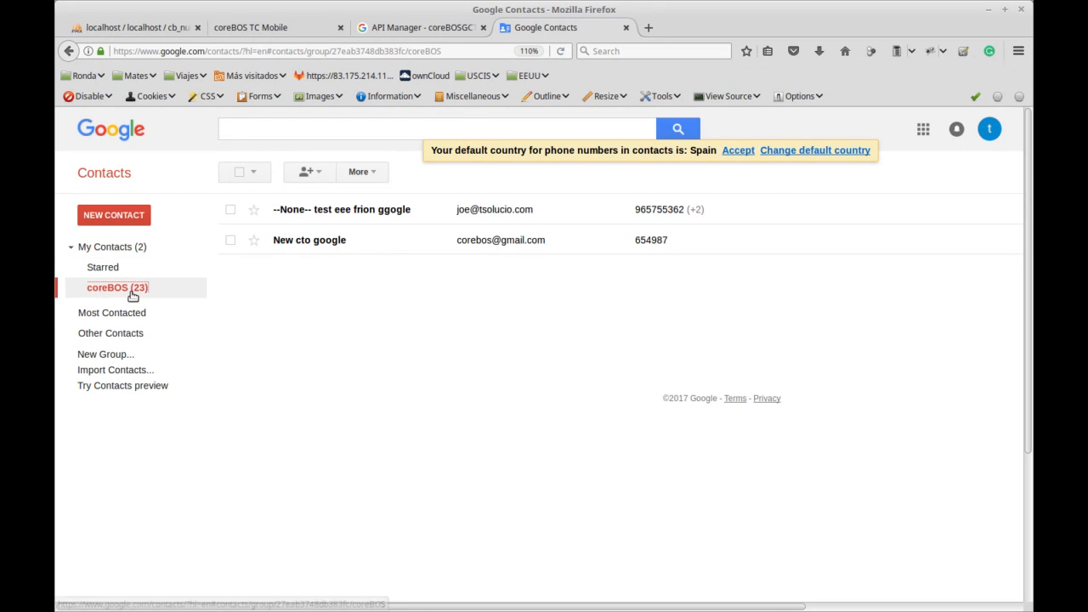
left_click(511, 322)
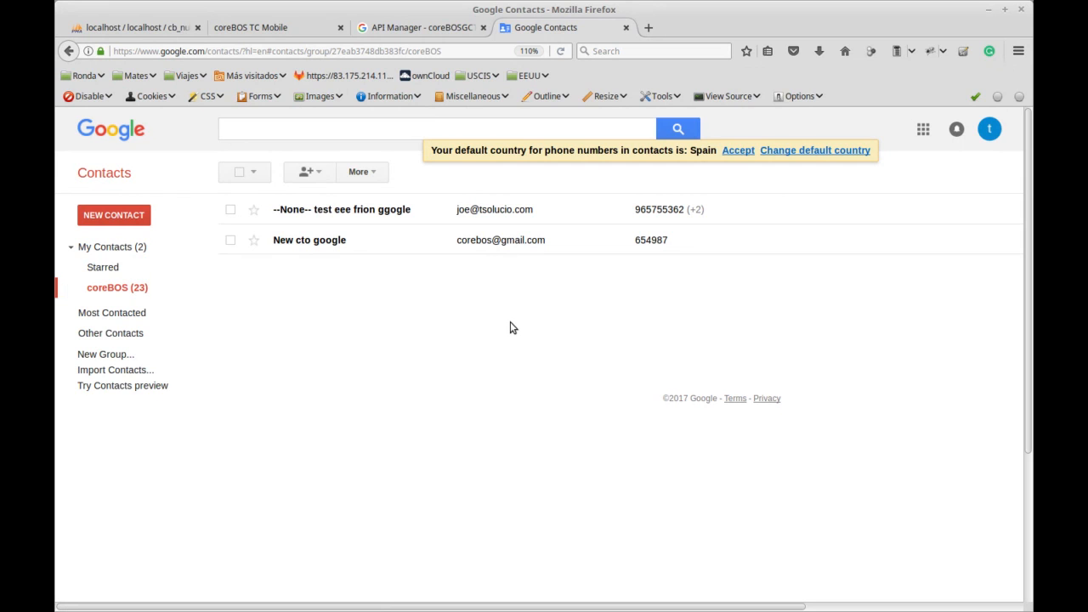
key("F5")
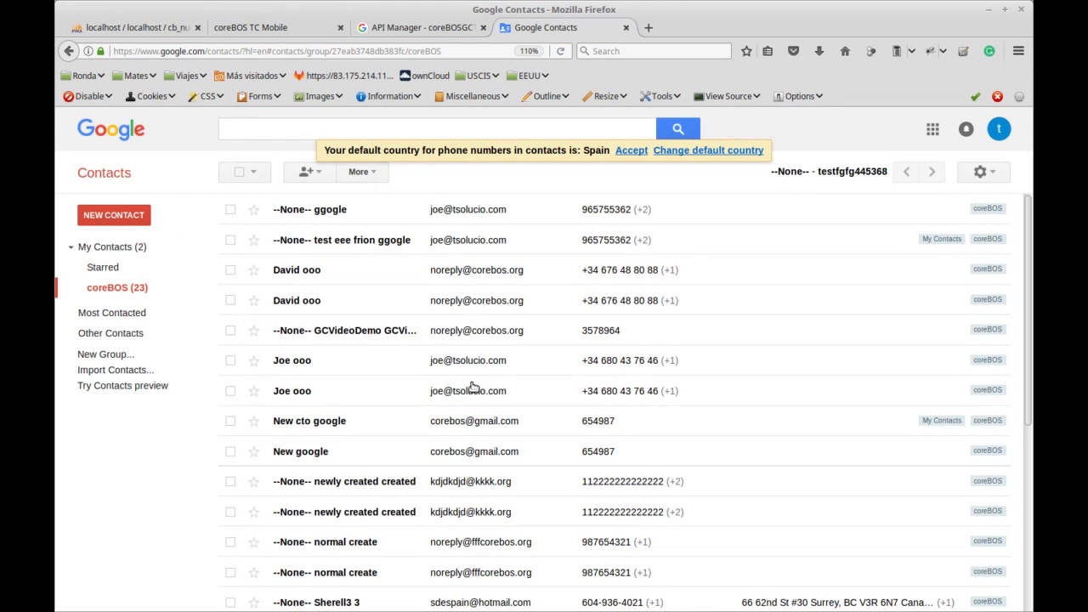
scroll(373, 368, "down", 2)
scroll(374, 368, "down", 6)
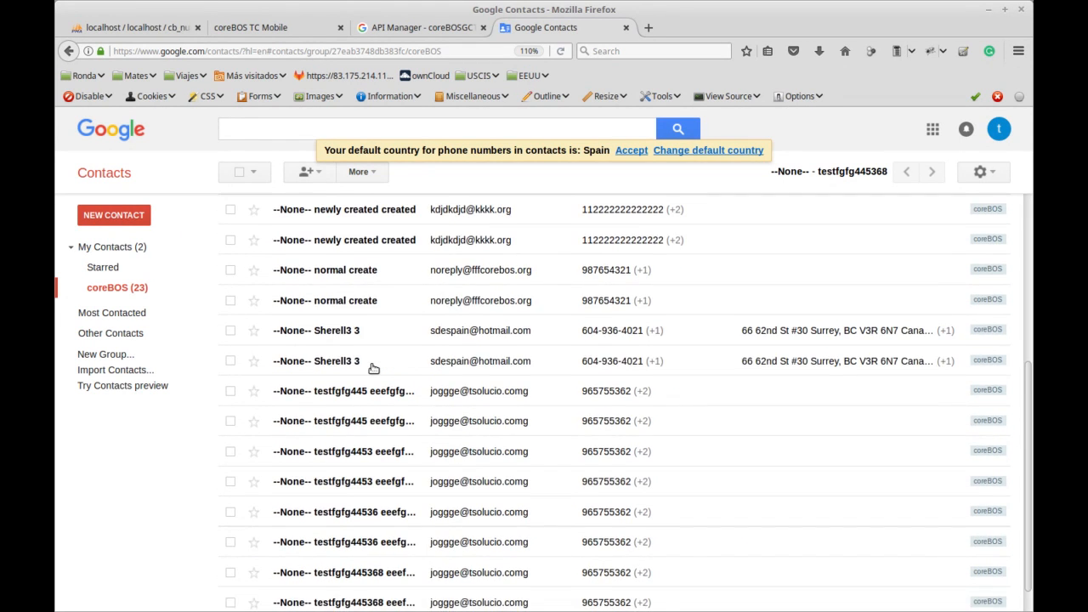
scroll(373, 368, "up", 8)
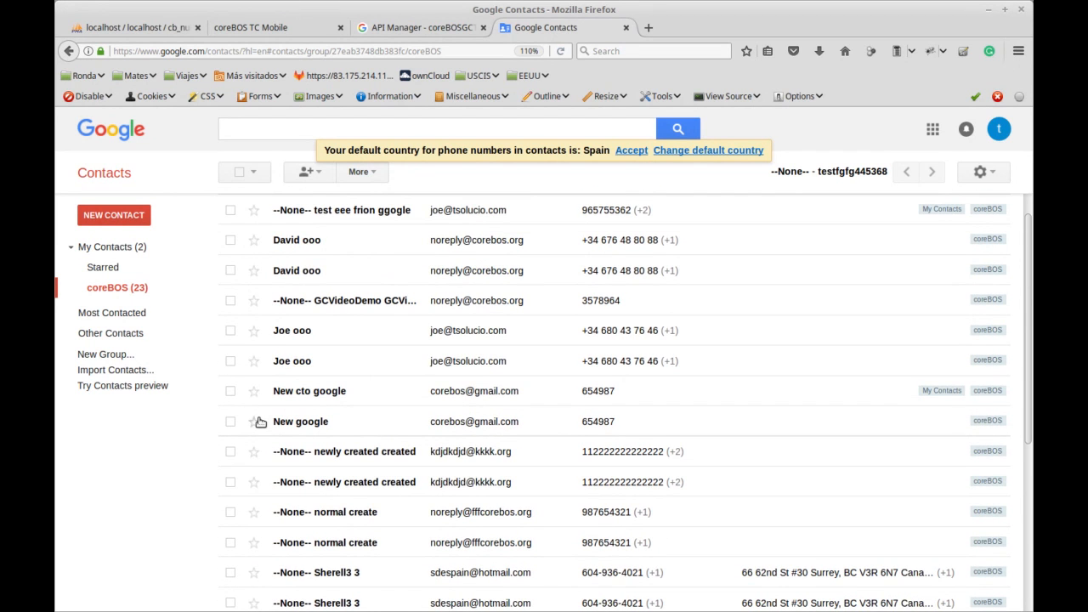
scroll(260, 421, "up", 1)
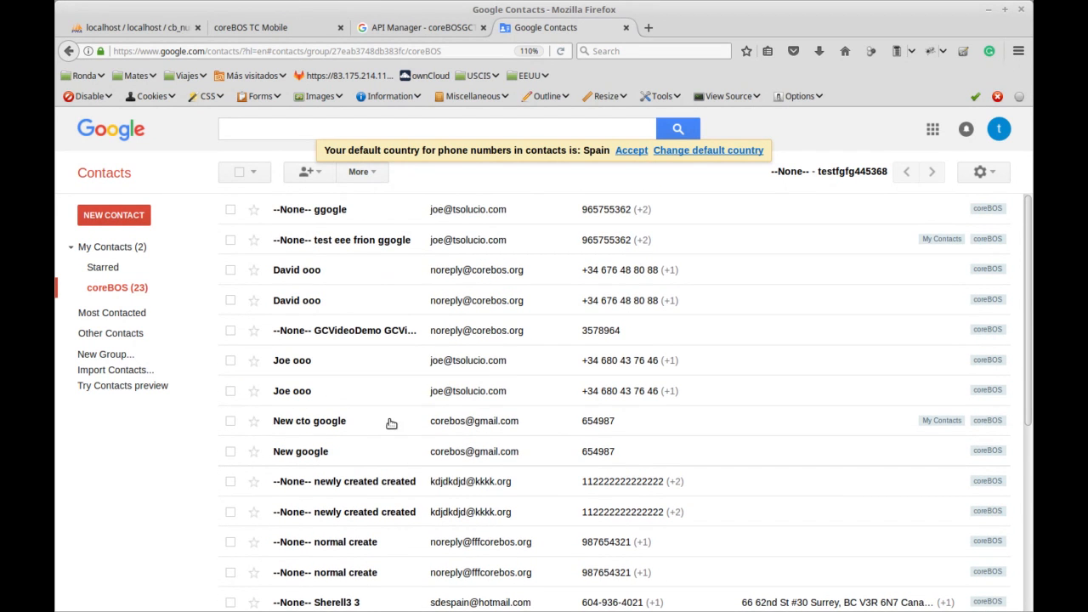
Open the GCVideoDemo contact in Google Contacts, replace its mobile number, set the home address to "Address", and save.
left_click(357, 338)
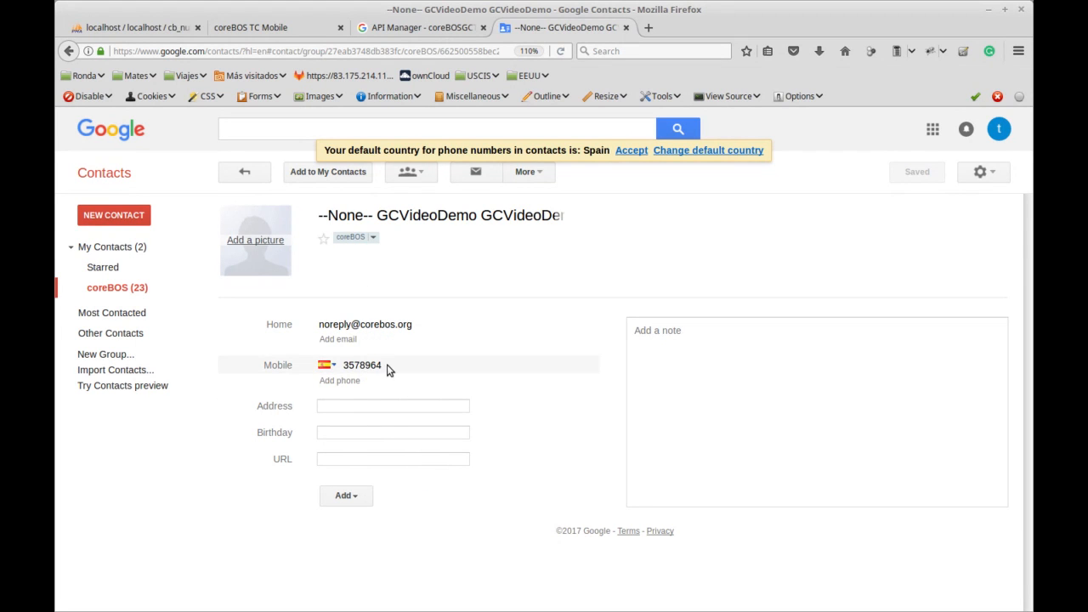
left_click(381, 366)
key("ctrl+a")
type("7777777")
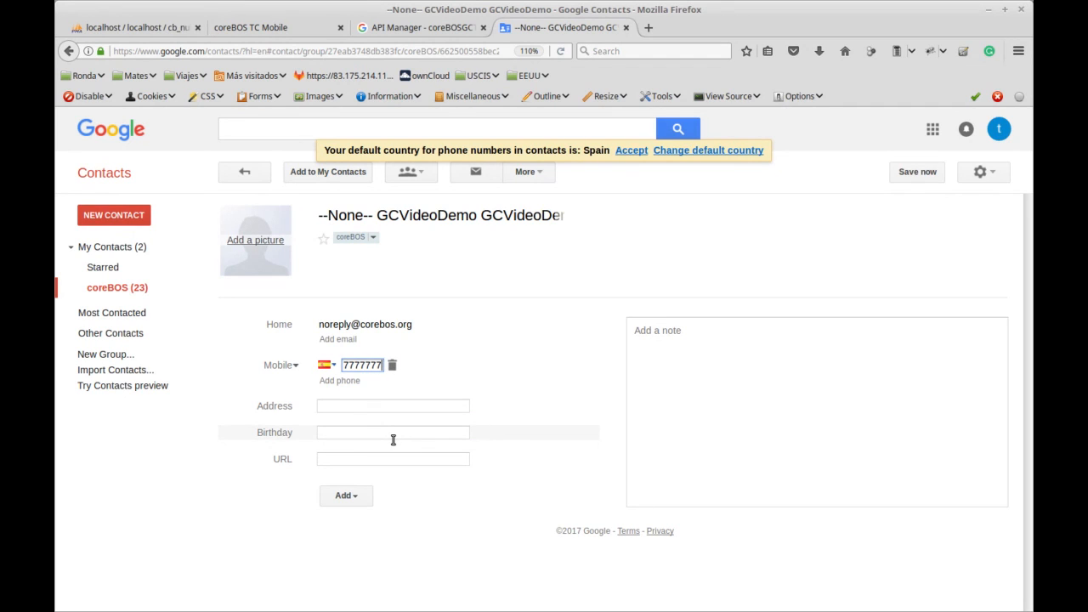
left_click(350, 407)
type("Addres")
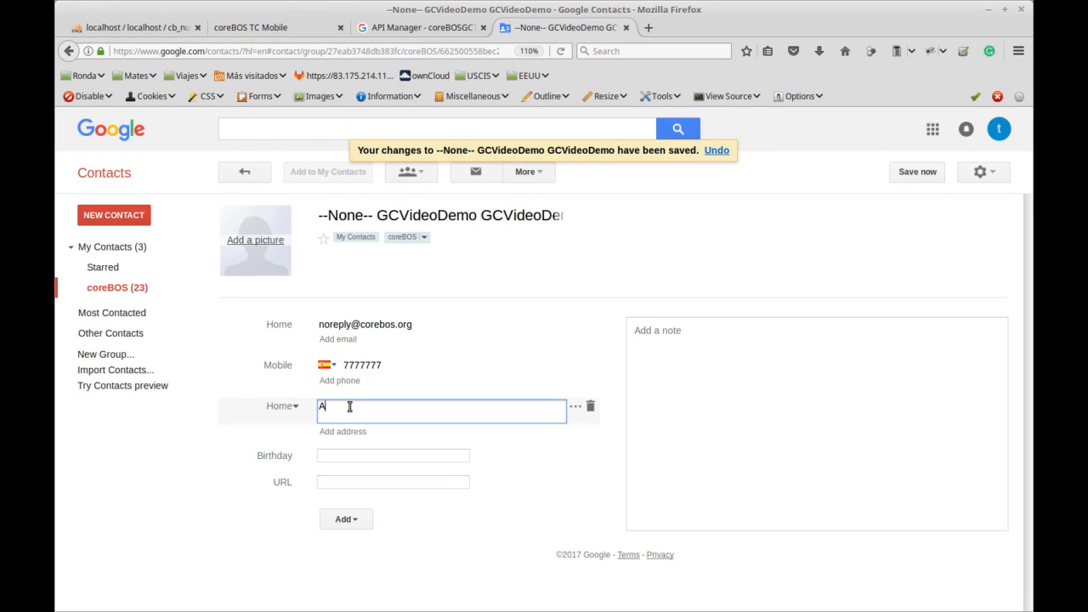
type("s")
left_click(921, 173)
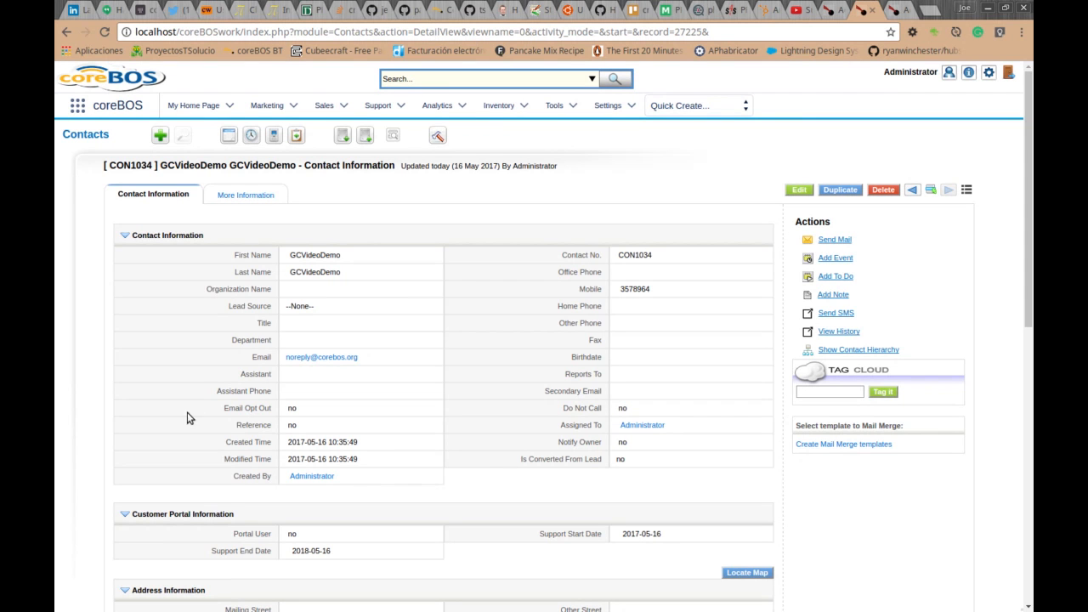
Back in the coreBOS Contacts list, run the Google Contacts sync again and check the number of CRM updates.
left_click(836, 11)
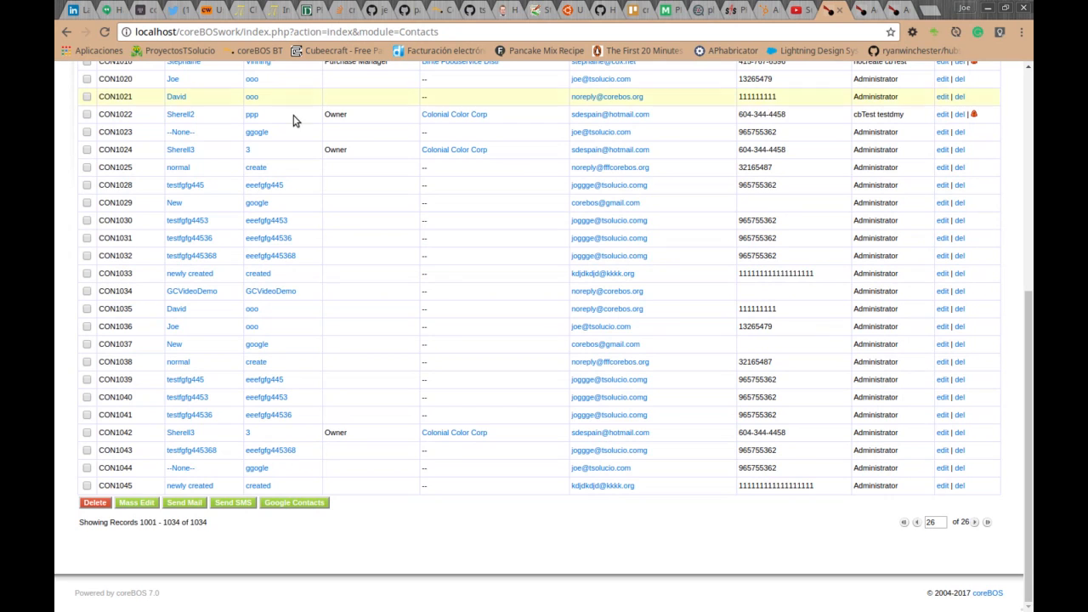
scroll(292, 127, "up", 5)
left_click(289, 227)
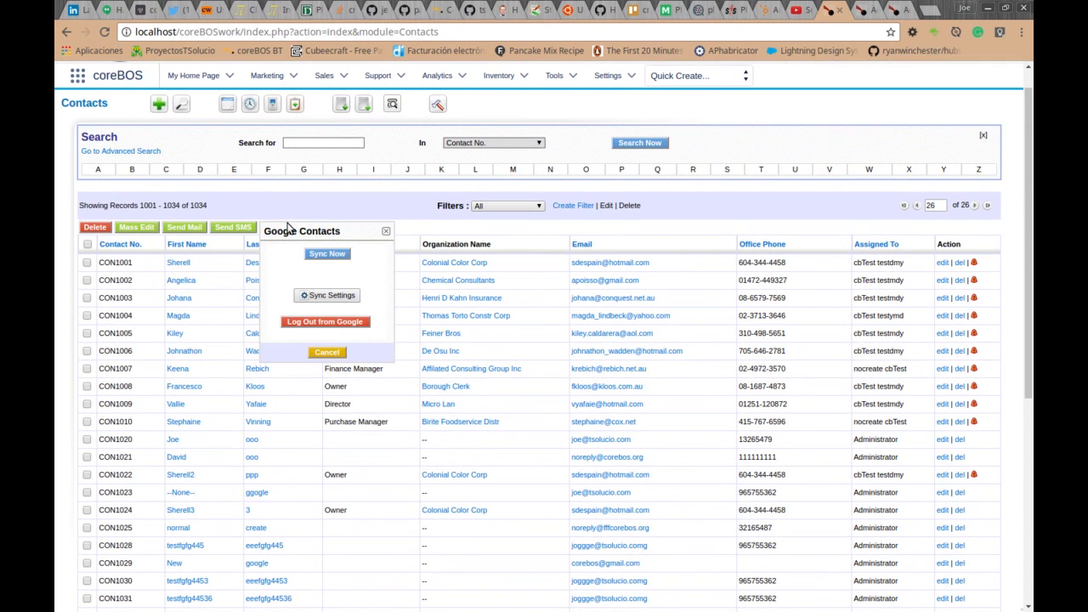
left_click(327, 263)
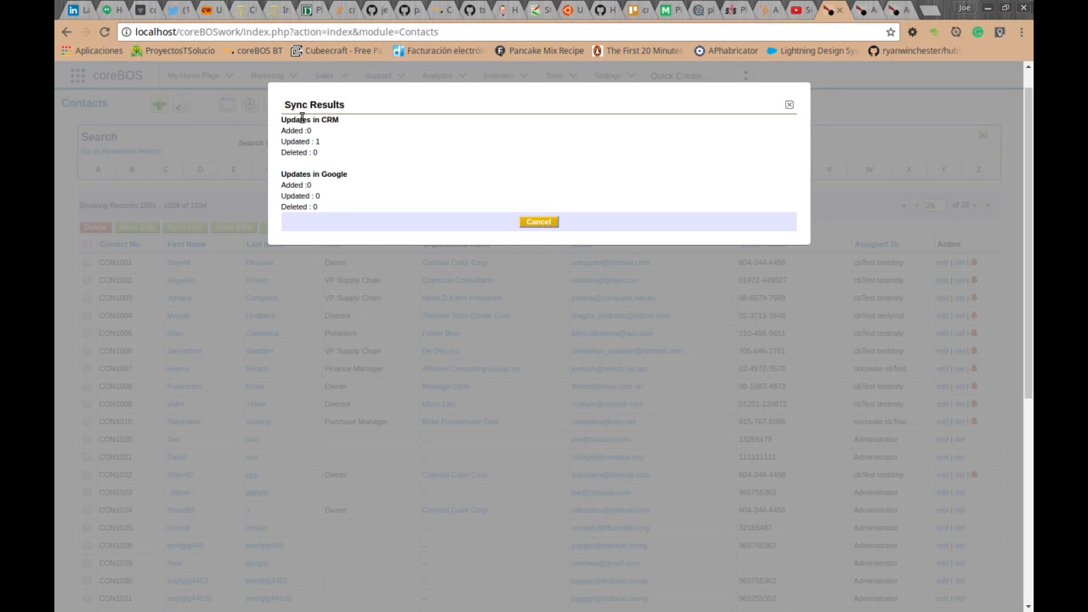
left_click_drag(299, 142, 337, 146)
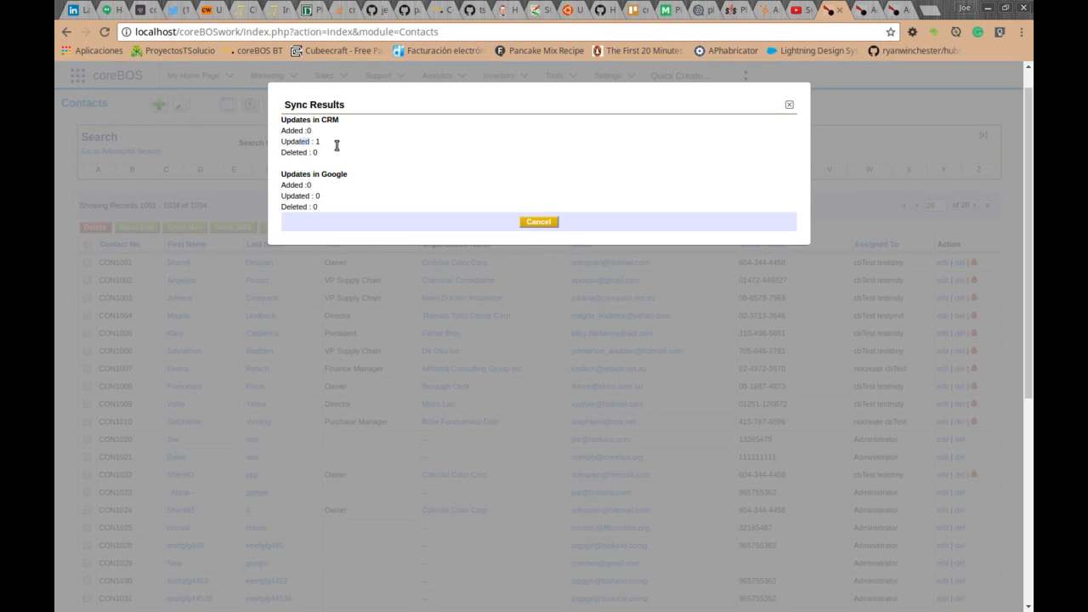
Close the sync results and reload the GCVideoDemo contact record to check its mobile number and mailing address.
left_click(538, 222)
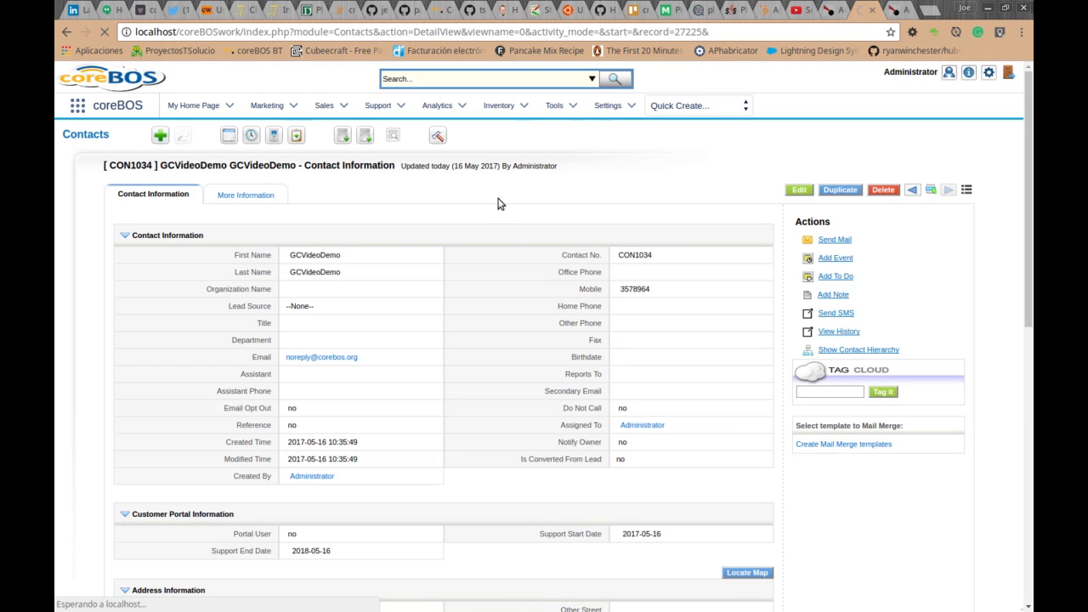
scroll(332, 539, "down", 3)
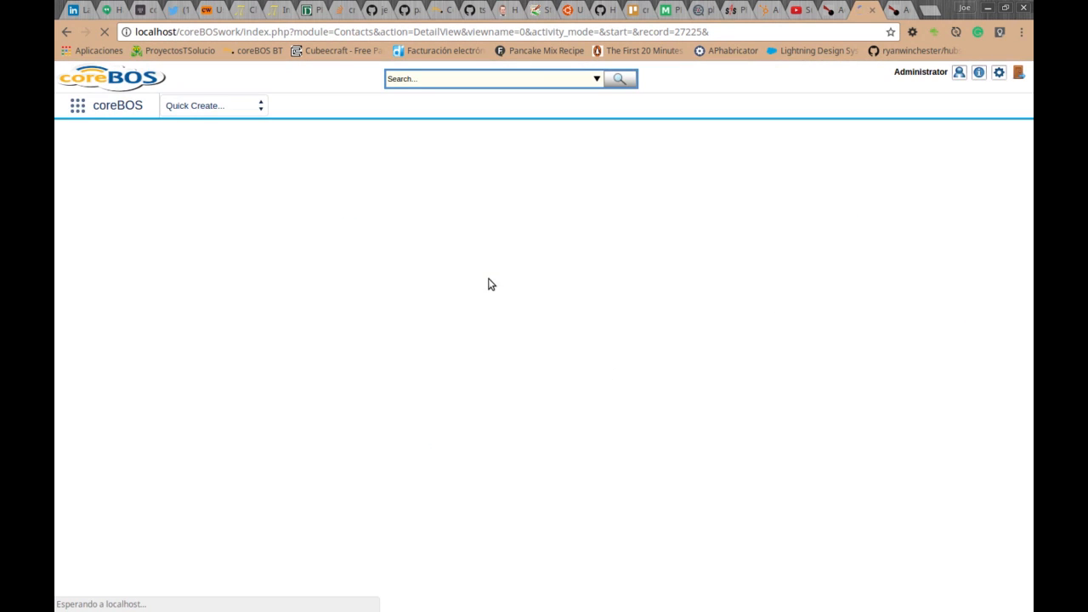
scroll(489, 283, "down", 4)
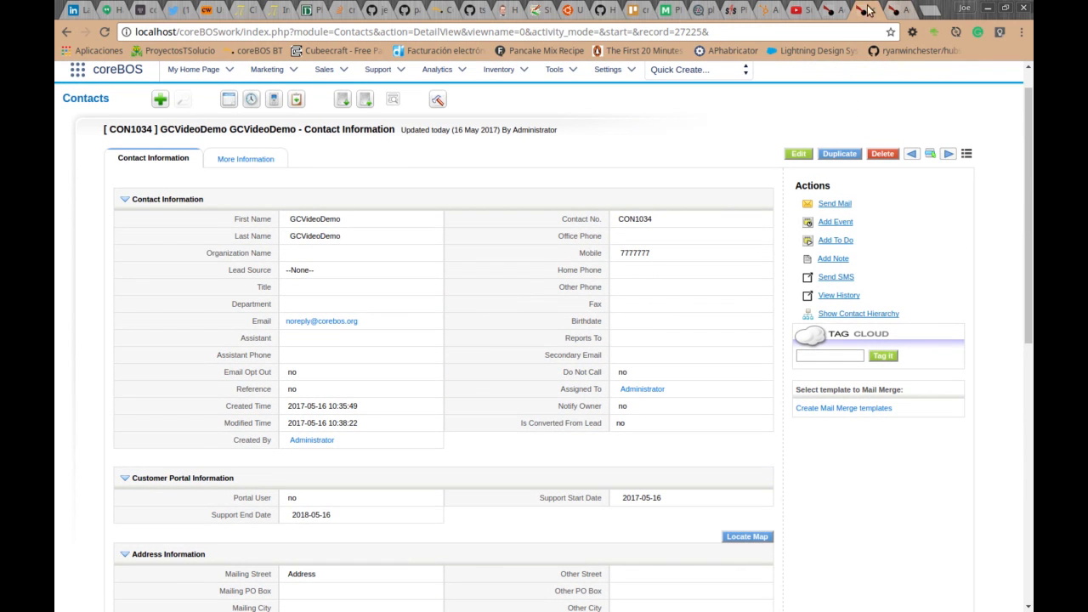
Replace the mobile number on the GCVideoDemo contact record in coreBOS and save the field.
double_click(640, 253)
double_click(640, 252)
type("88")
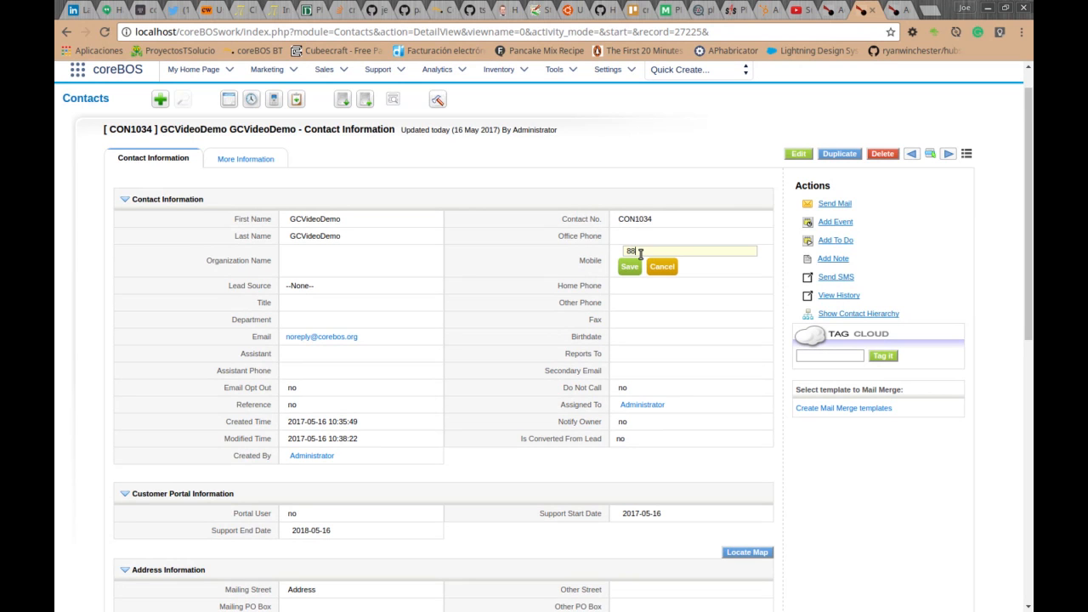
type("888")
left_click(629, 266)
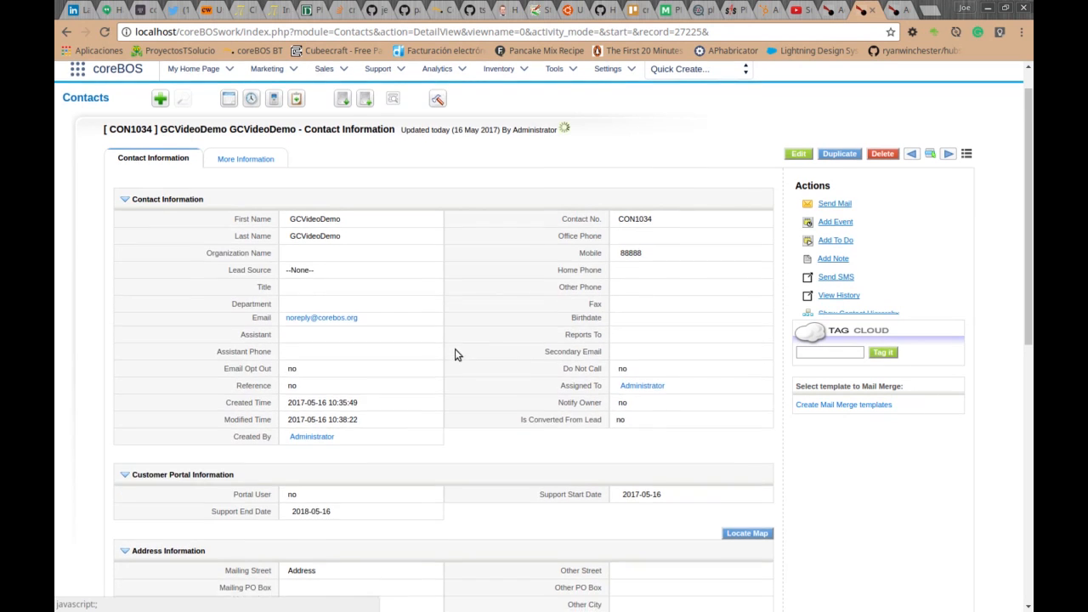
Set the GCVideoDemo contact's mailing city to "City" and save the field.
scroll(295, 360, "down", 5)
left_click(296, 358)
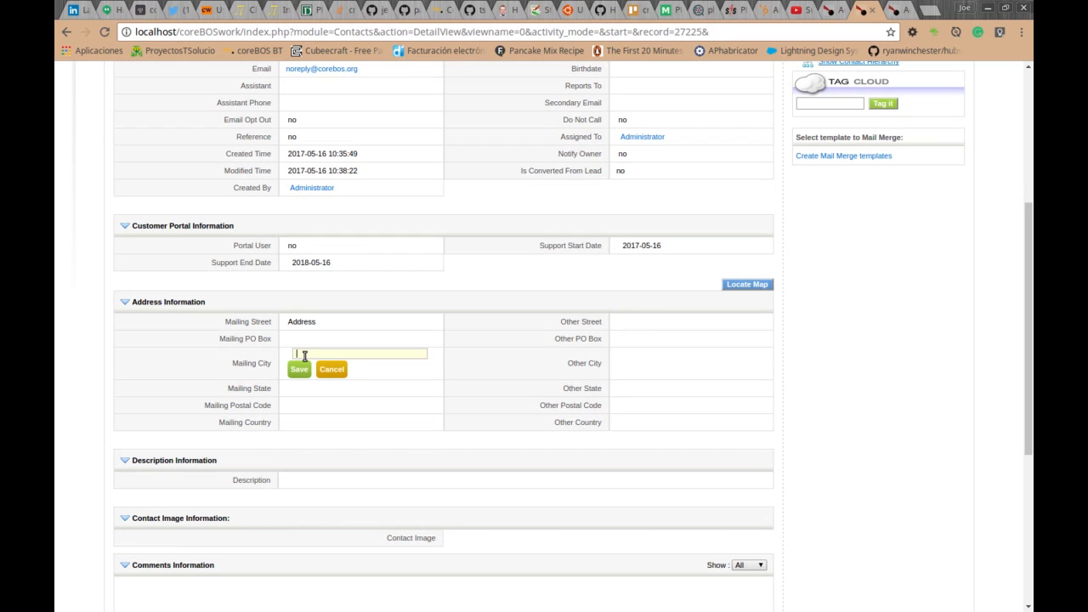
type("City")
left_click(299, 370)
Return to the coreBOS Contacts list and run the Google Contacts sync to send the contact edits to Google.
left_click(840, 12)
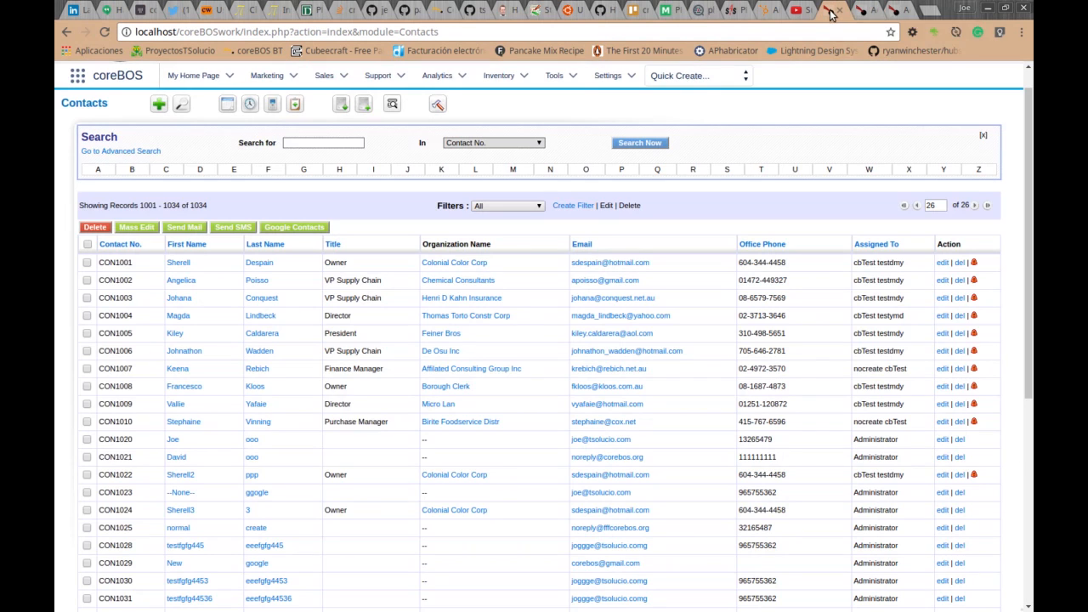
scroll(323, 143, "up", 1)
left_click(308, 258)
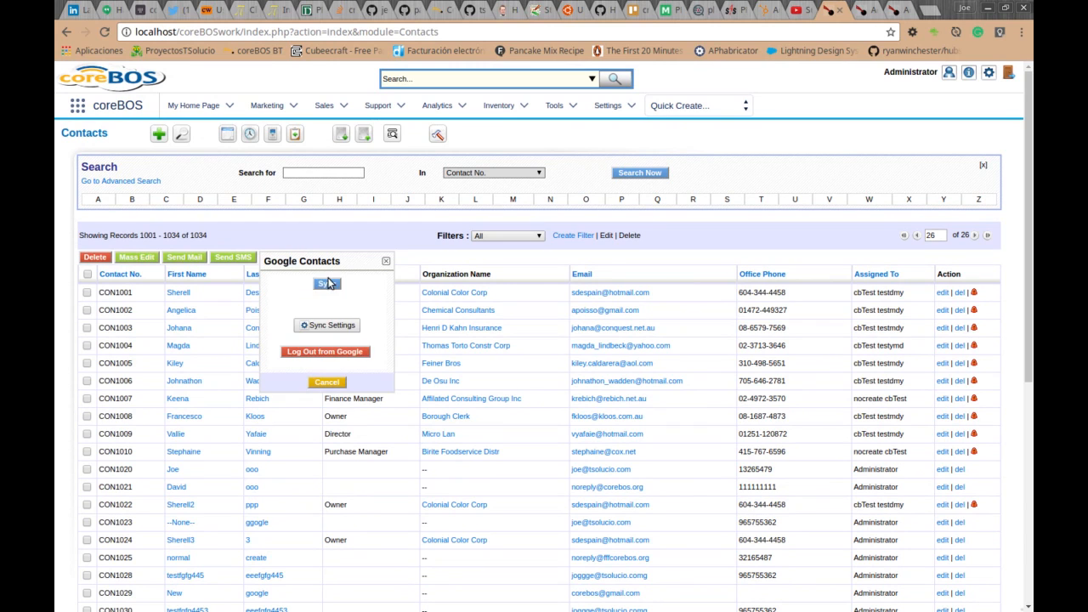
left_click(328, 284)
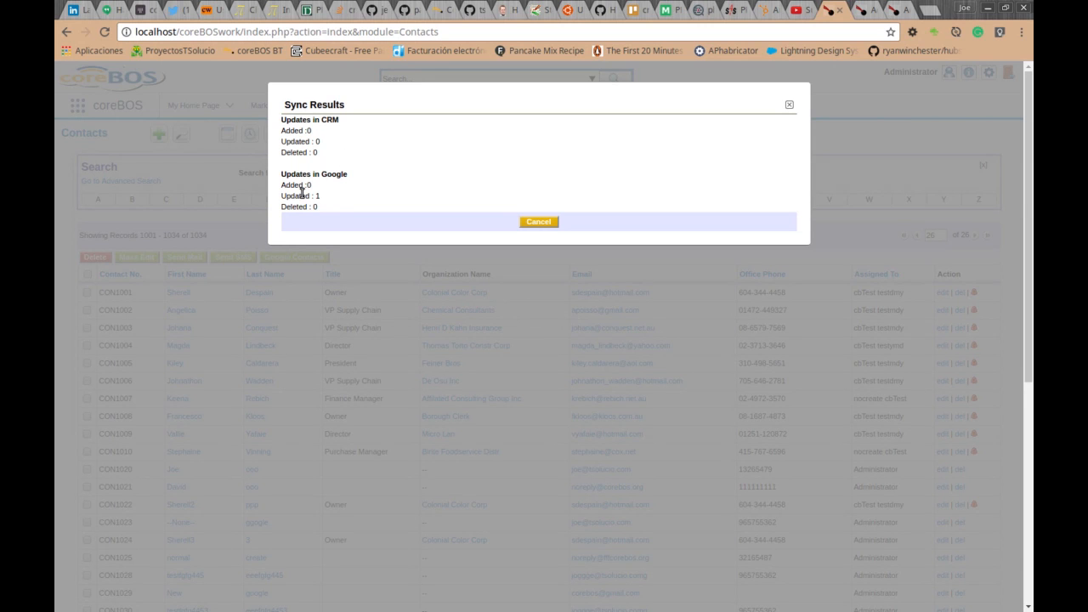
Close the sync results, switch to Google Contacts in Firefox, and delete the GCVideoDemo contact there.
left_click(539, 222)
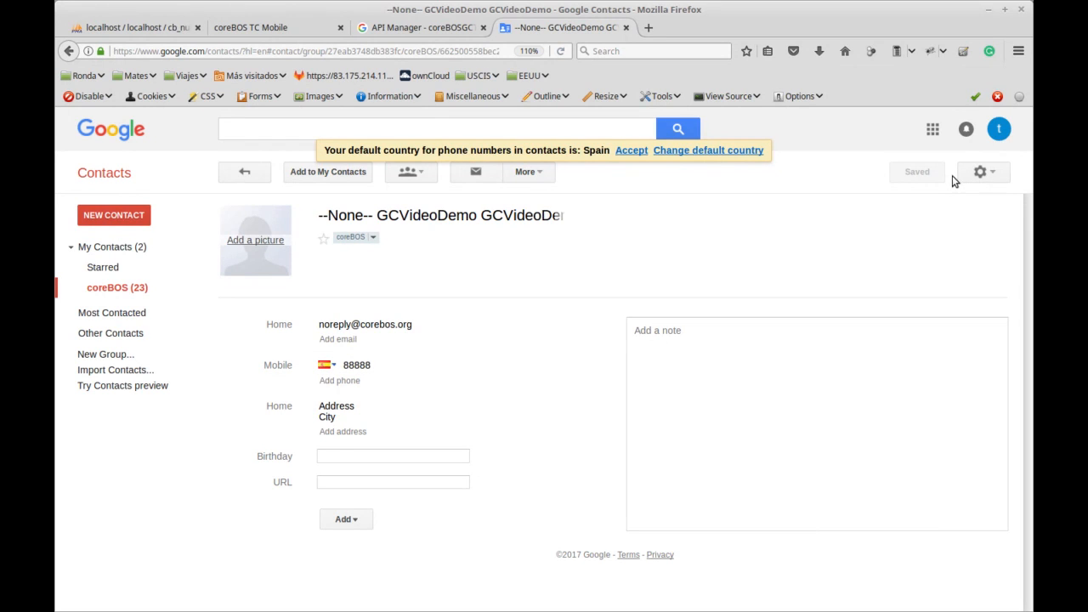
left_click(547, 176)
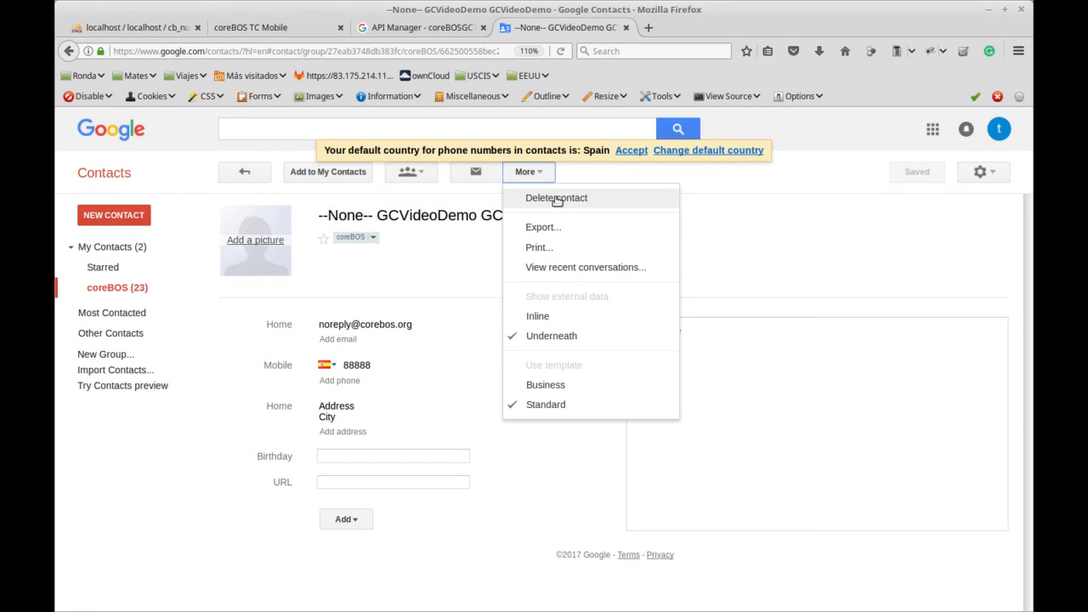
left_click(557, 198)
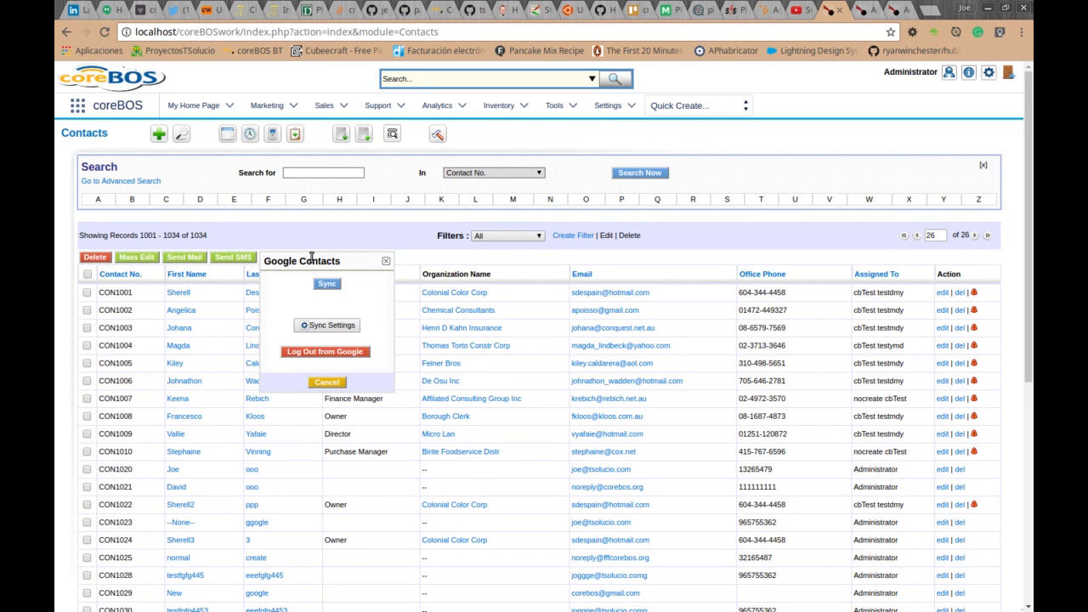
Back in coreBOS, run the Google Contacts sync and check the number of deleted CRM records in the results.
left_click(326, 284)
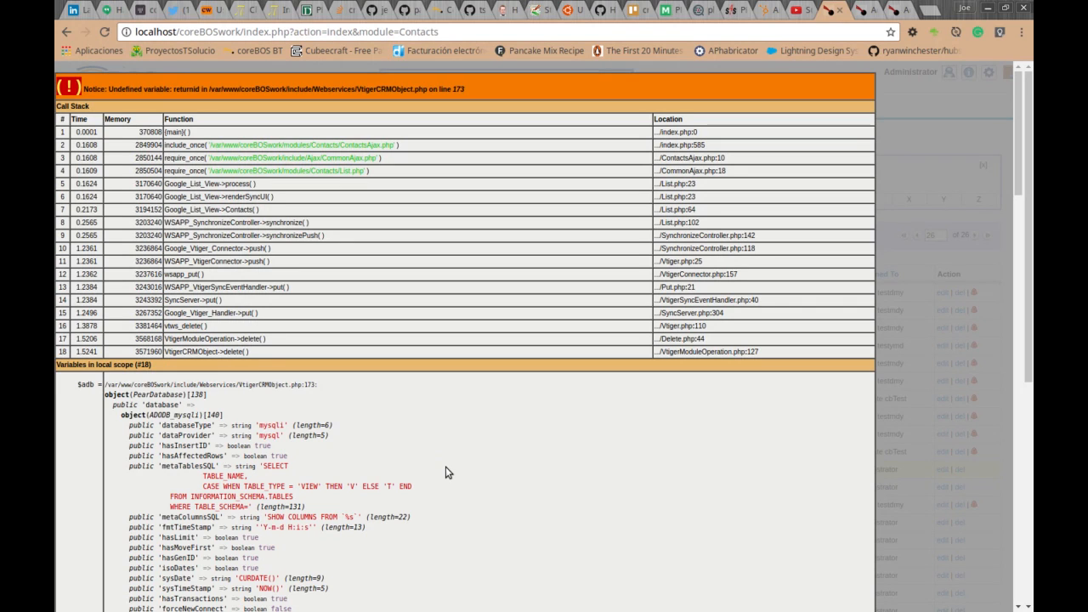
left_click_drag(1020, 151, 1019, 557)
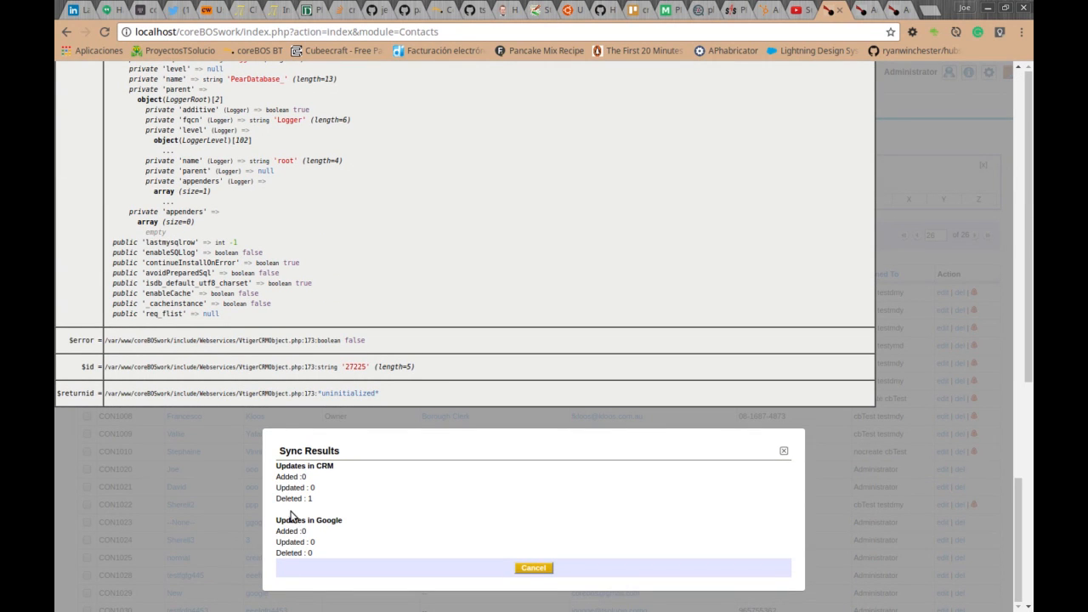
left_click_drag(287, 500, 372, 500)
Reload the GCVideoDemo contact record in coreBOS to check whether it still exists.
left_click(860, 11)
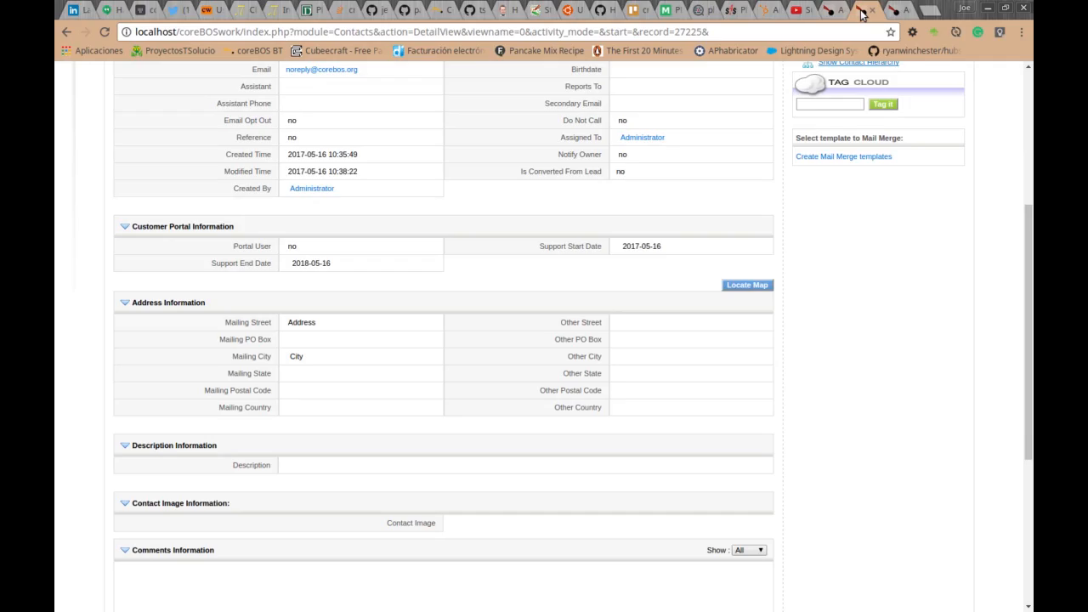
scroll(870, 366, "up", 4)
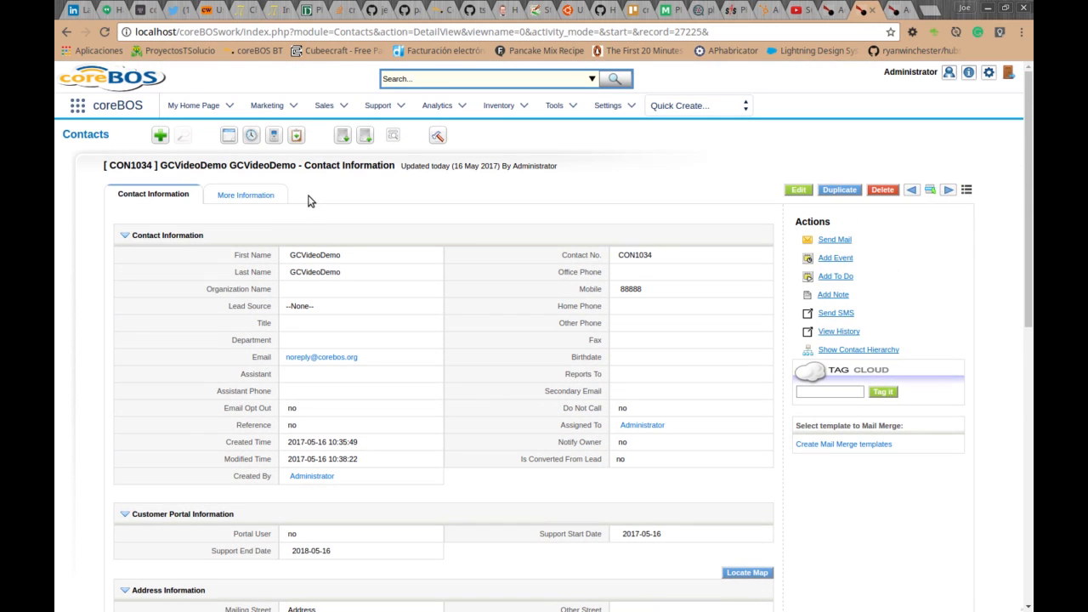
key("F5")
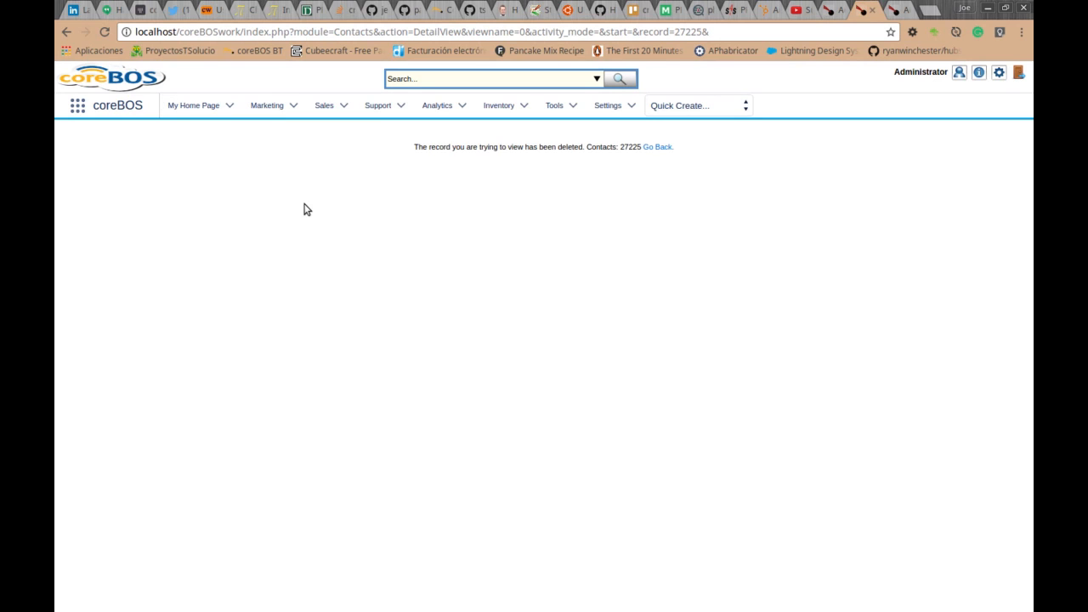
double_click(625, 147)
Open the coreBOS Contacts list, view the Google Contacts sync options, and close them without syncing.
mouse_move(321, 102)
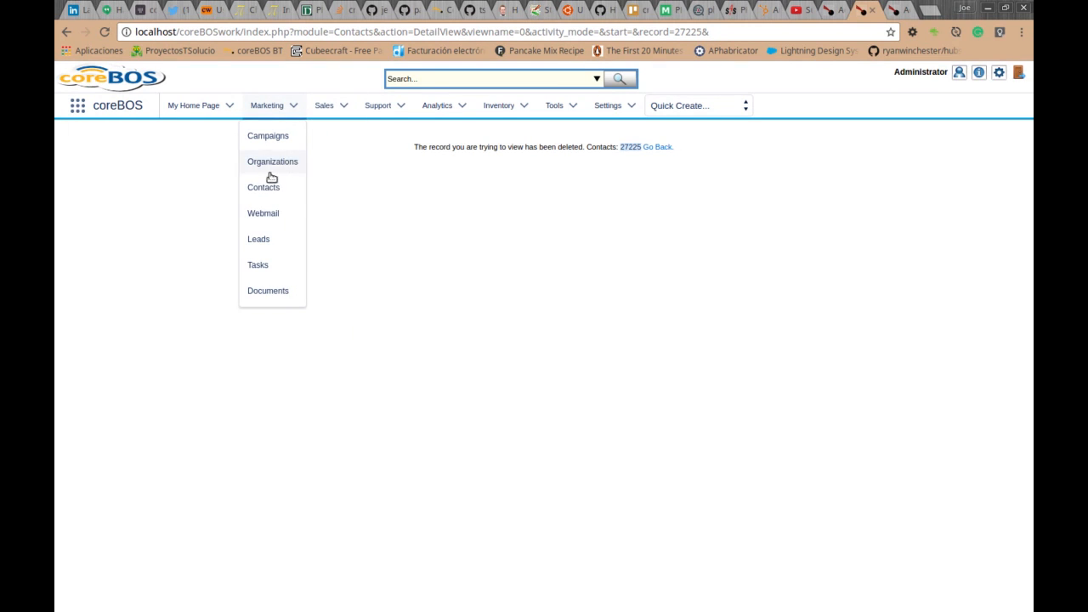
left_click(264, 189)
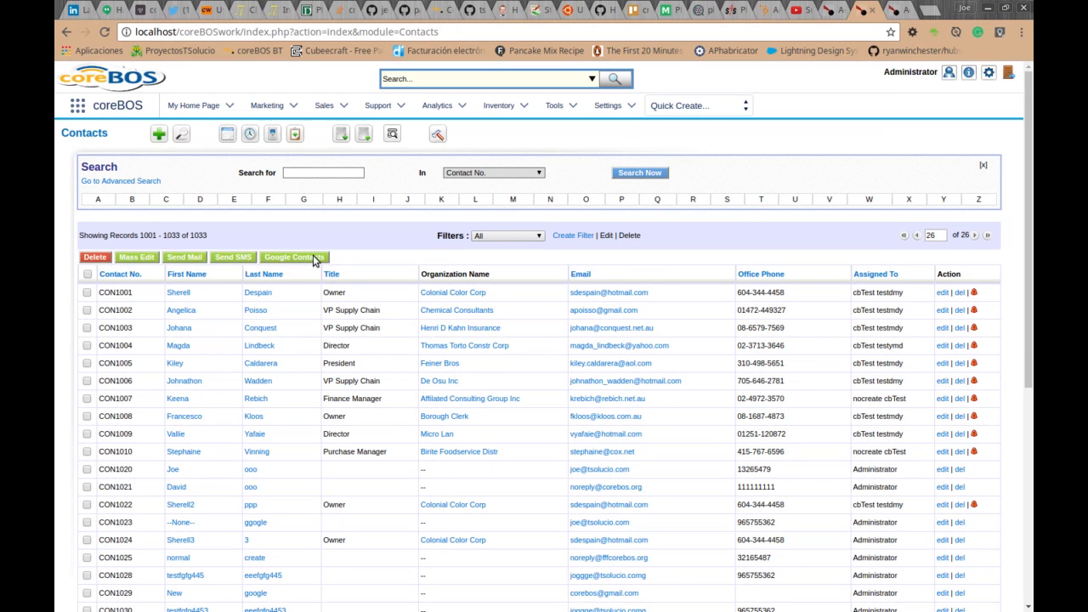
left_click(315, 258)
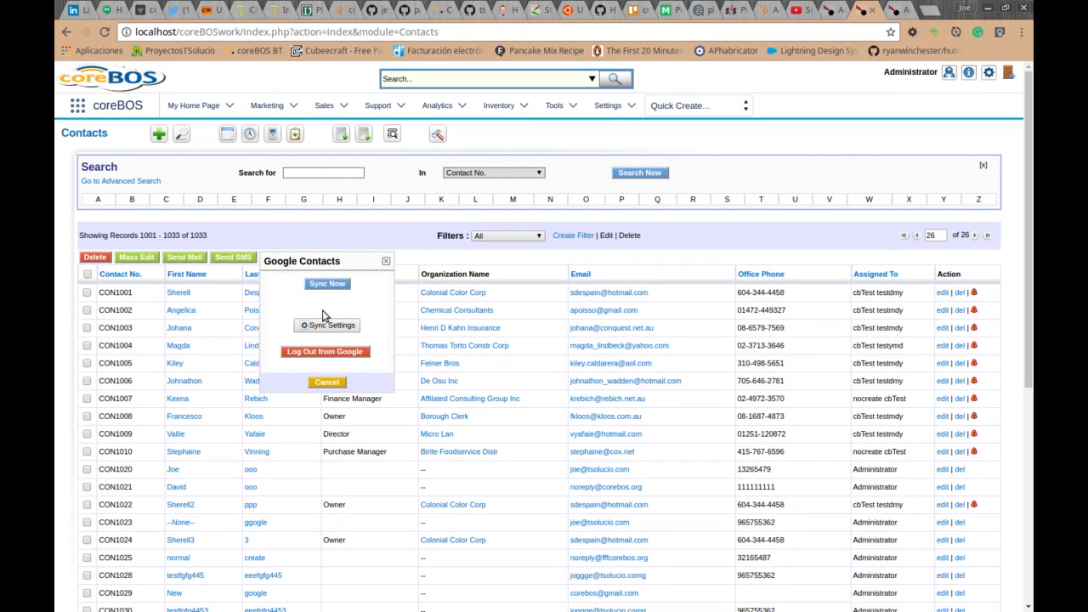
left_click(330, 383)
Review the GContacts_Max_Results variable description and the last sync results, and look again at the Google Contacts sync options.
left_click(892, 13)
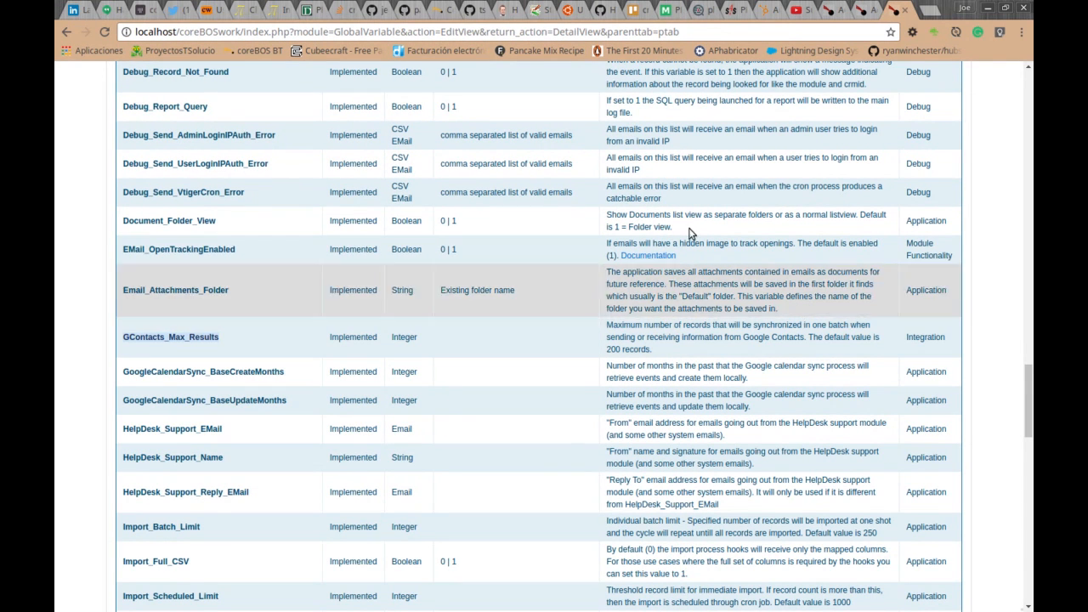
left_click(823, 14)
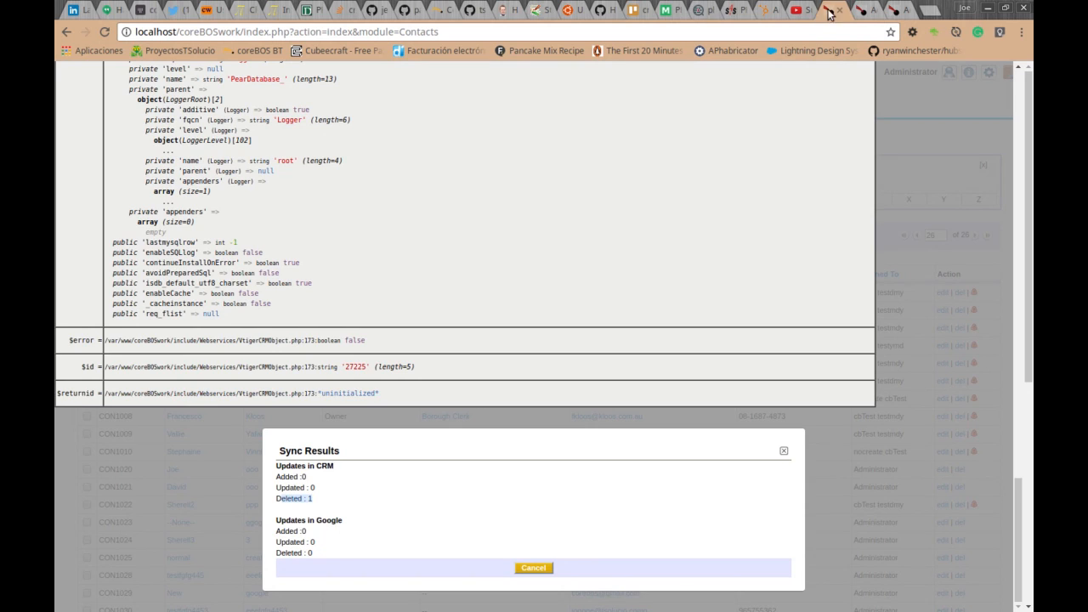
left_click(862, 12)
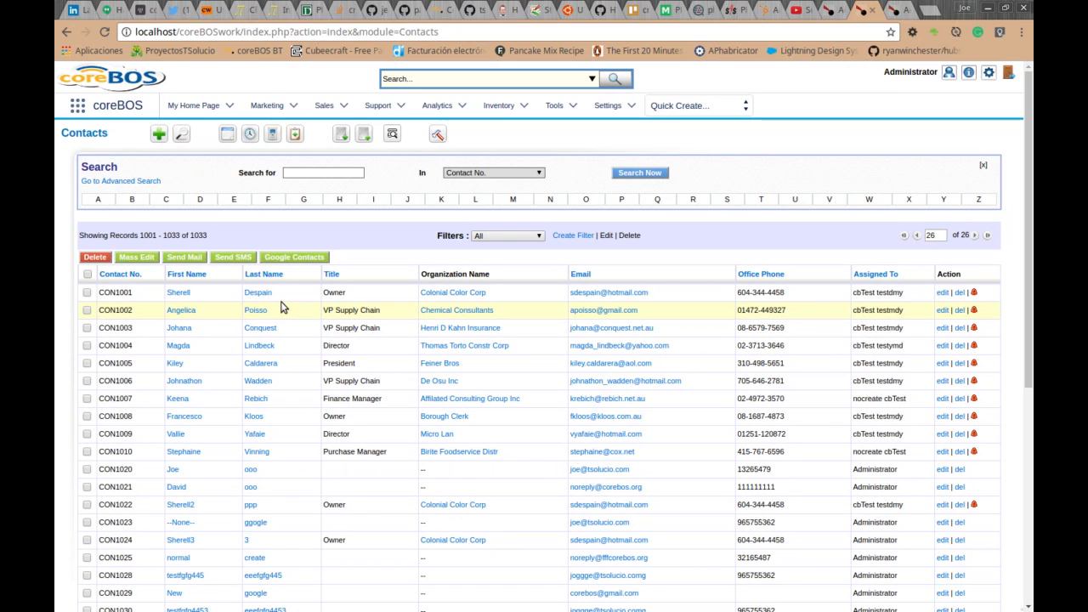
left_click(305, 259)
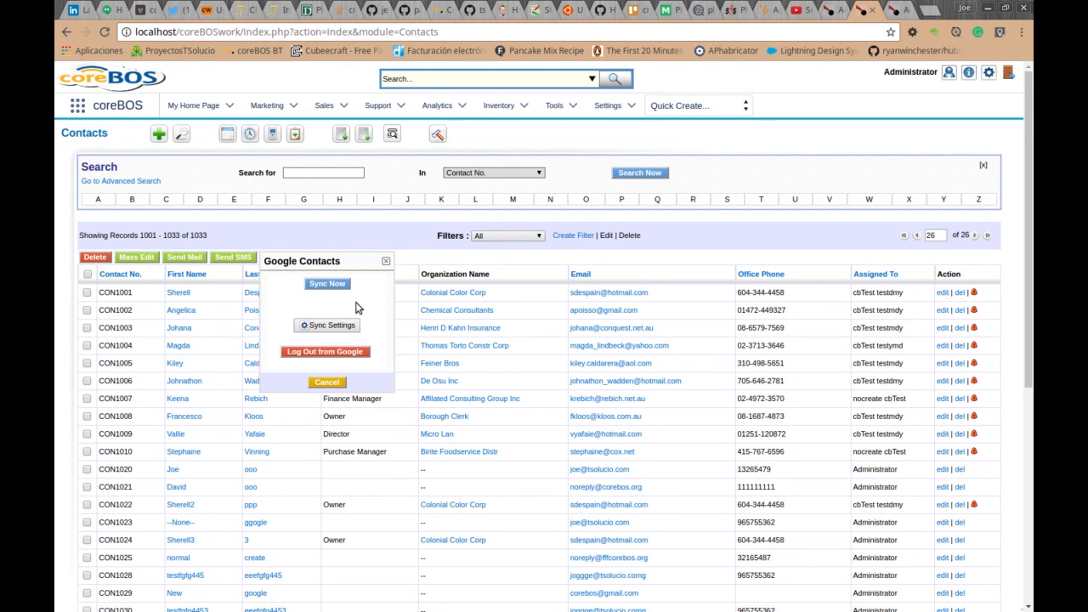
left_click(334, 384)
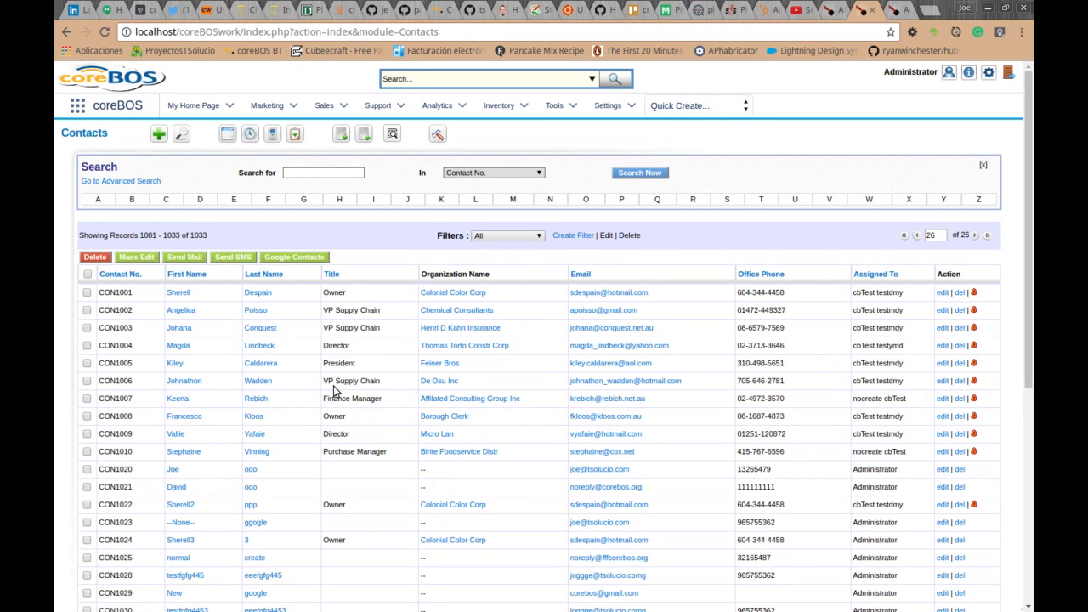